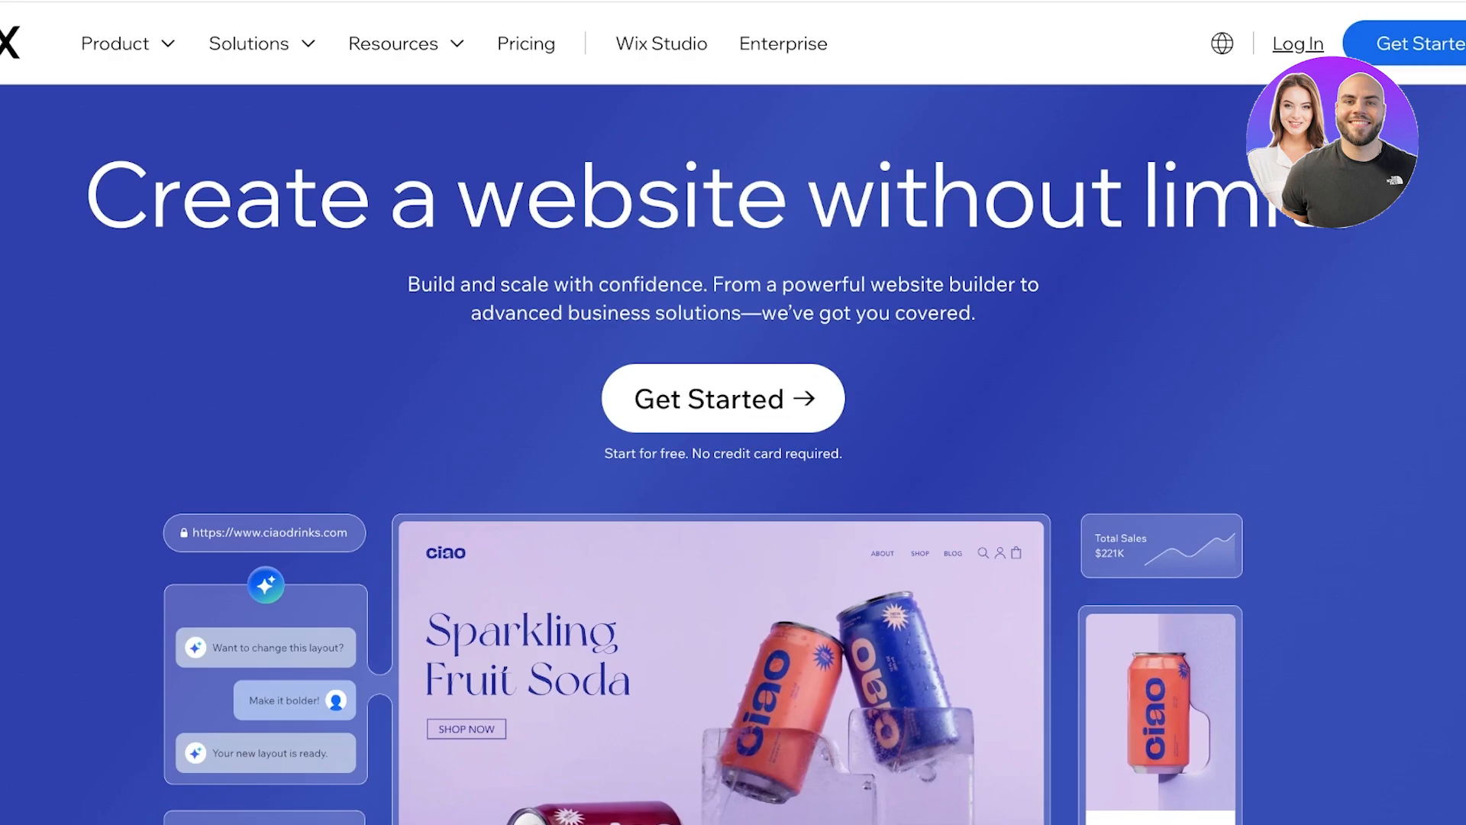
Step: Start creating a website and log in with a Google account
click(723, 399)
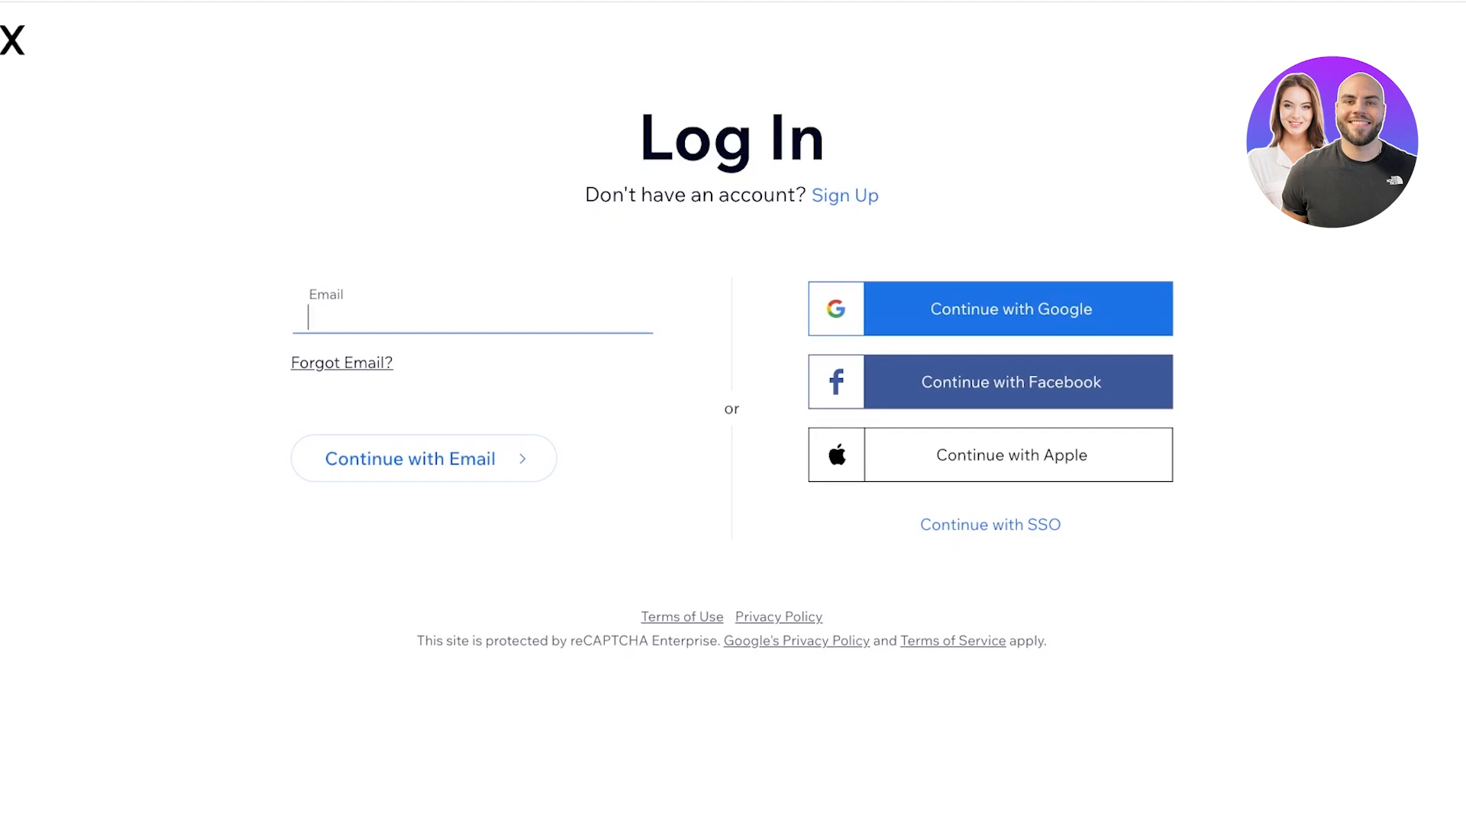
click(845, 196)
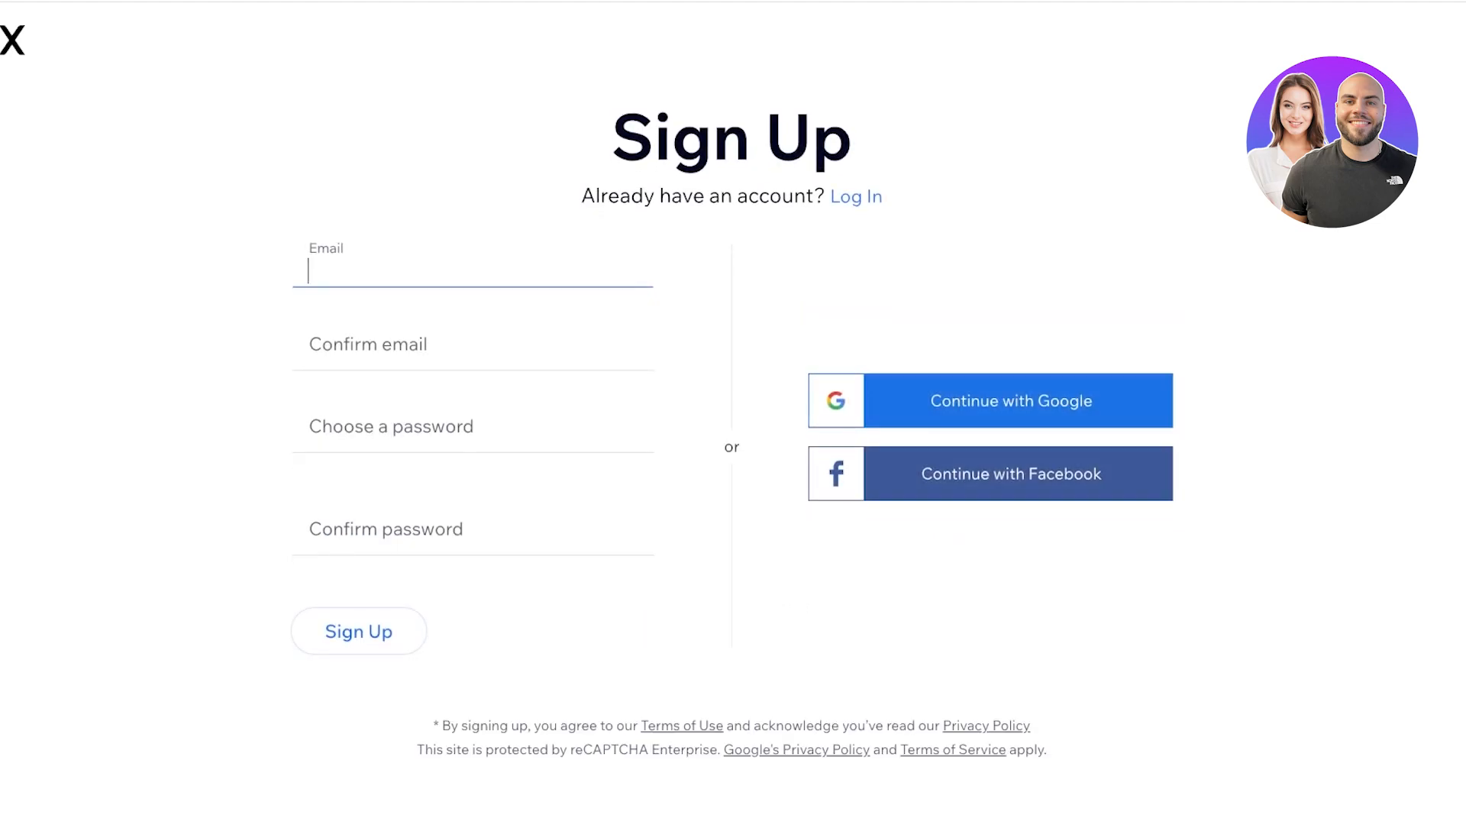
click(857, 197)
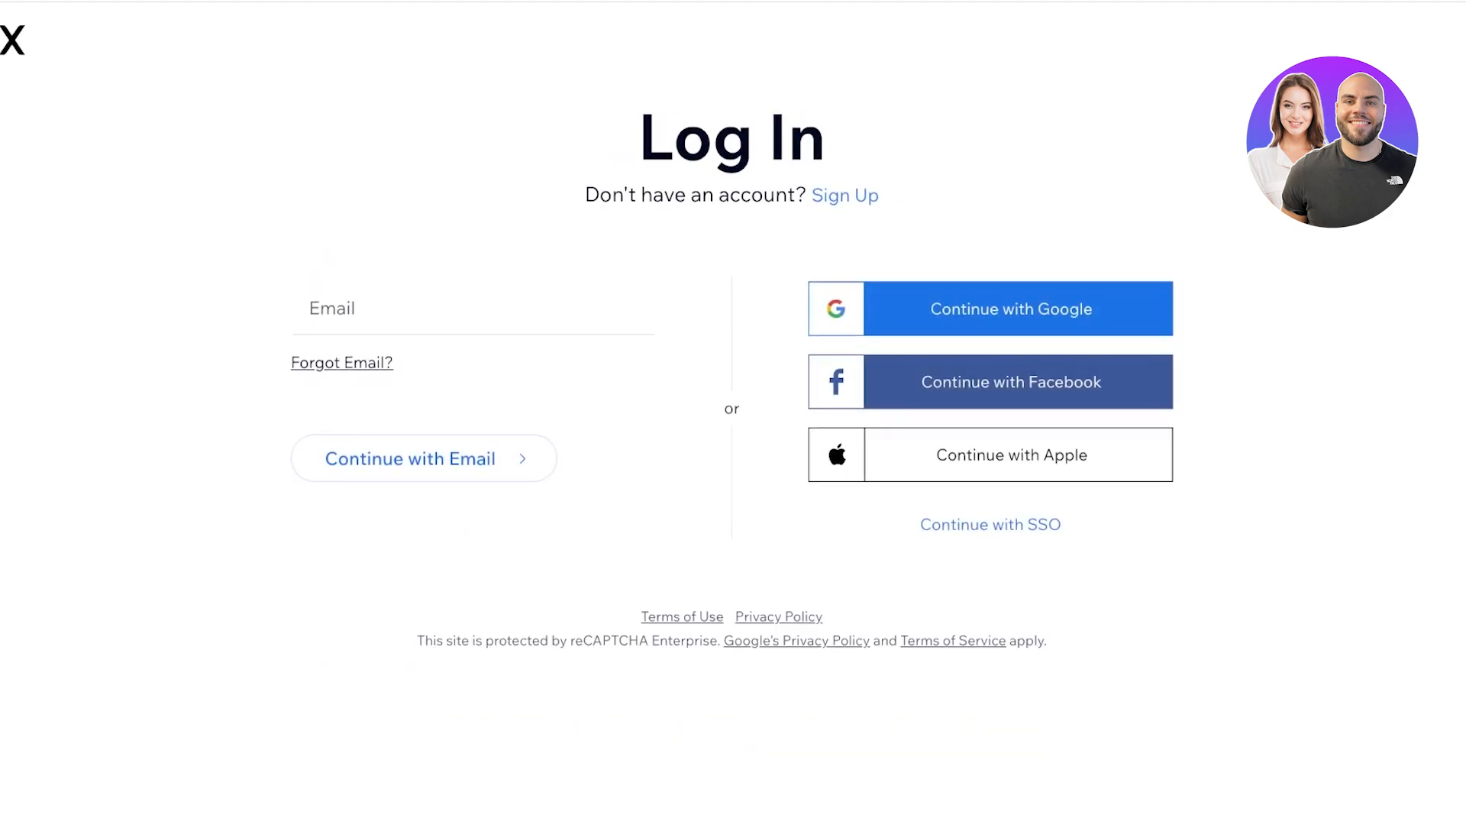
click(990, 309)
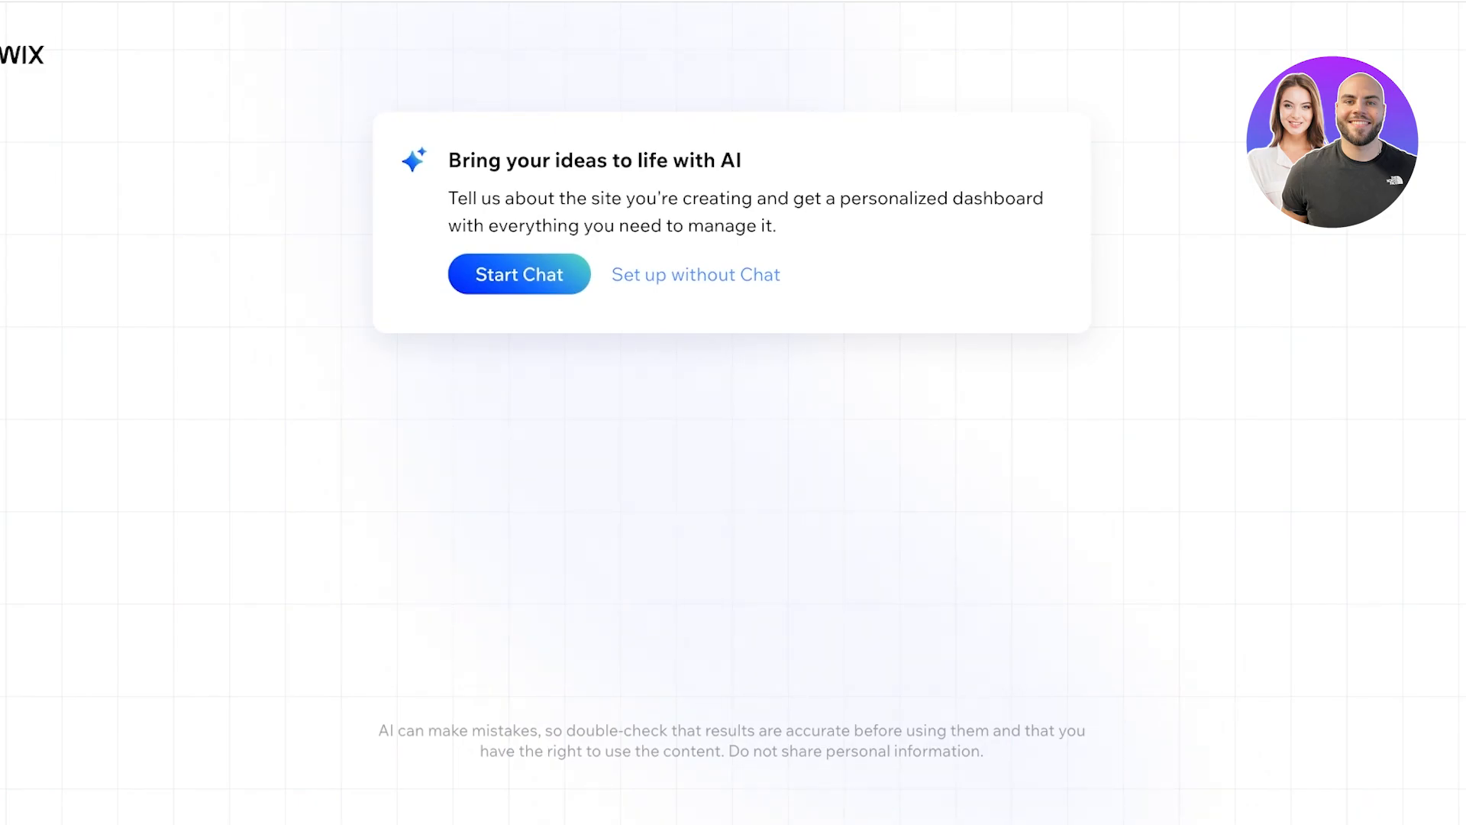
Step: Choose setup without the AI chat and name the website with the couple's first names joined by an ampersand
click(696, 275)
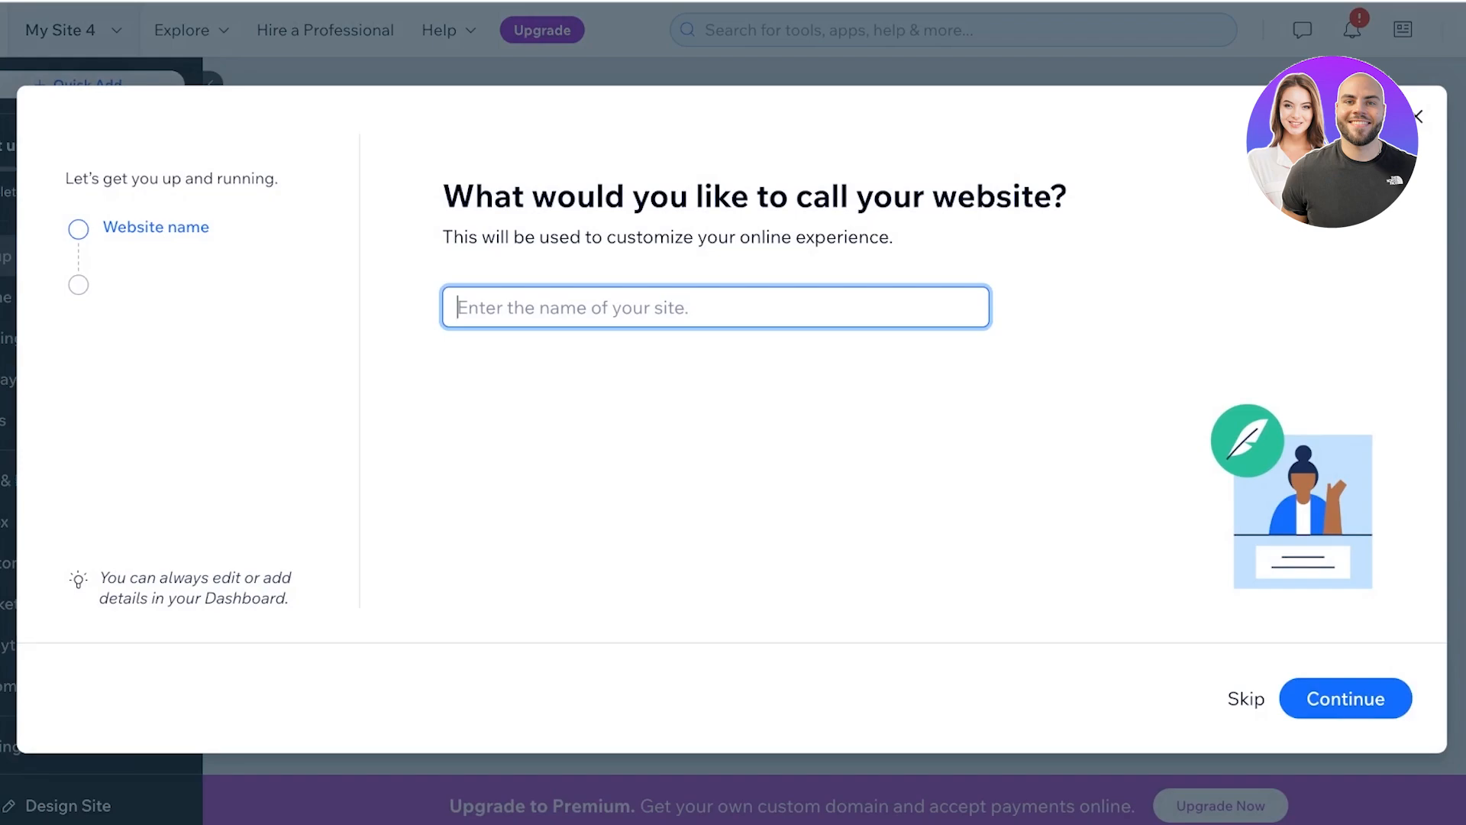
text(LILY)
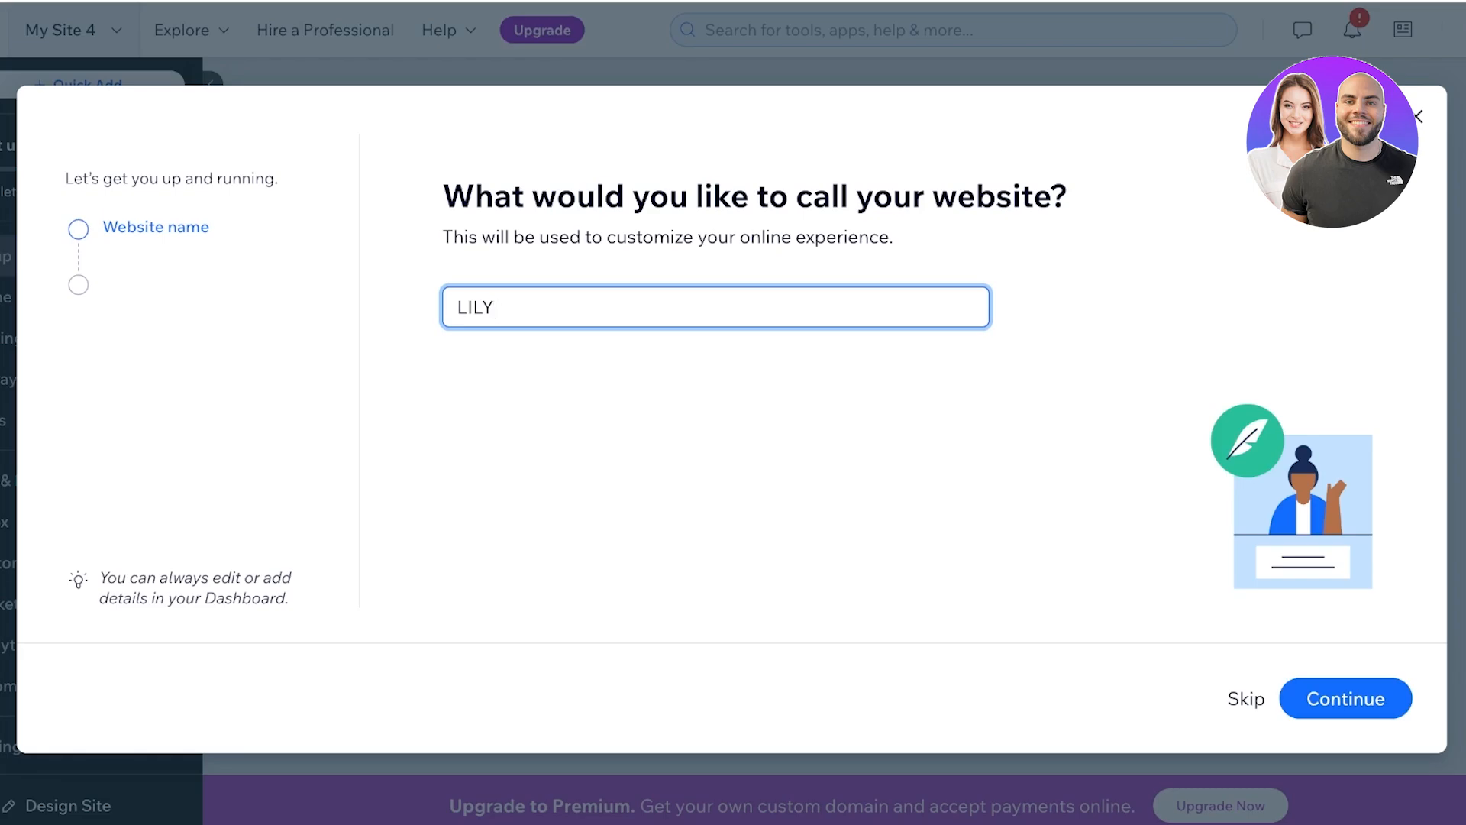
key(BackSpace)
key(BackSpace)
key(BackSpace)
key(BackSpace)
text(Lily & Dave)
key(Return)
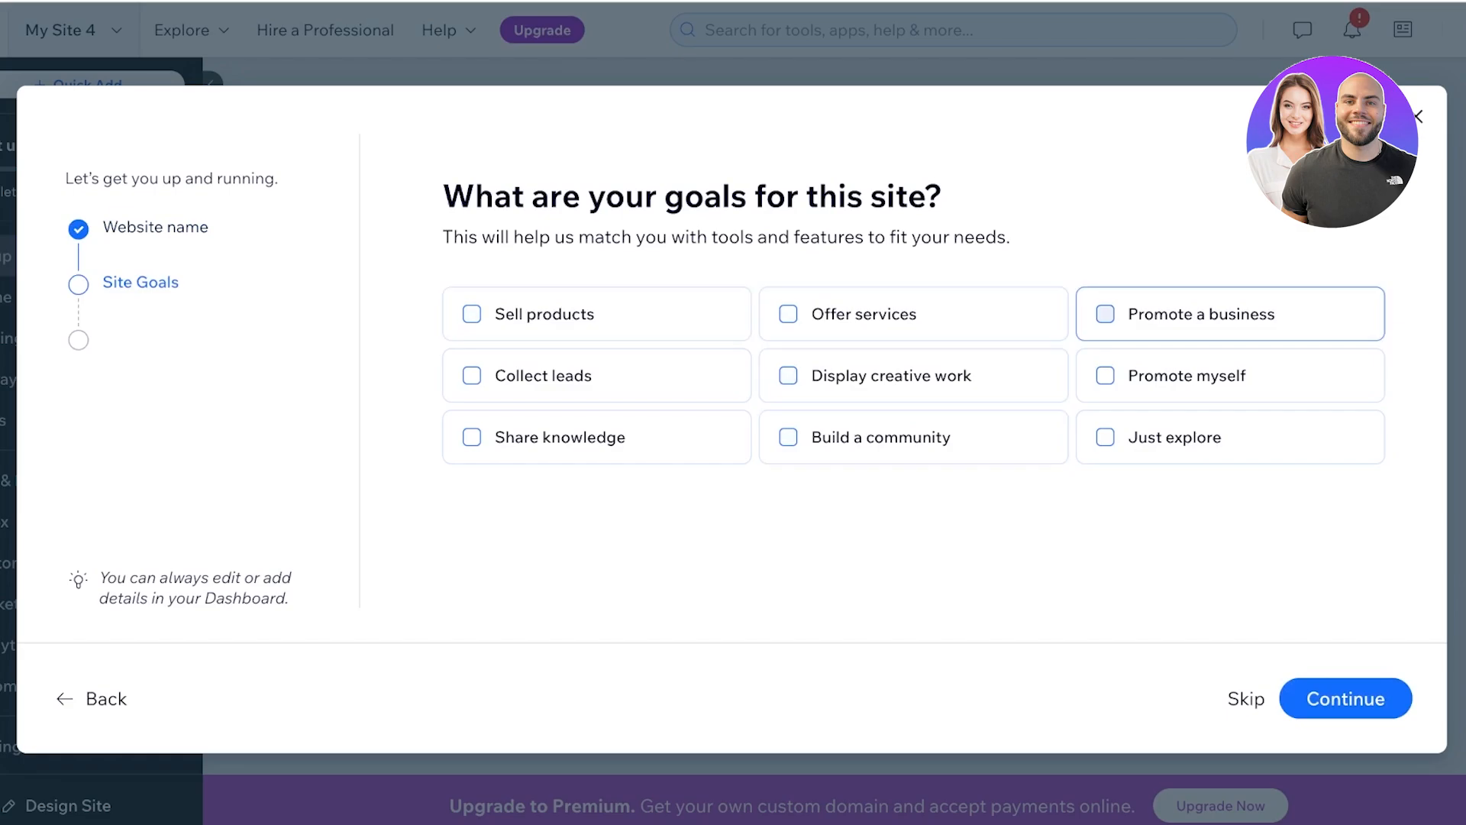
Step: Skip the site goals and continue with only the Events app added to the site
click(1247, 699)
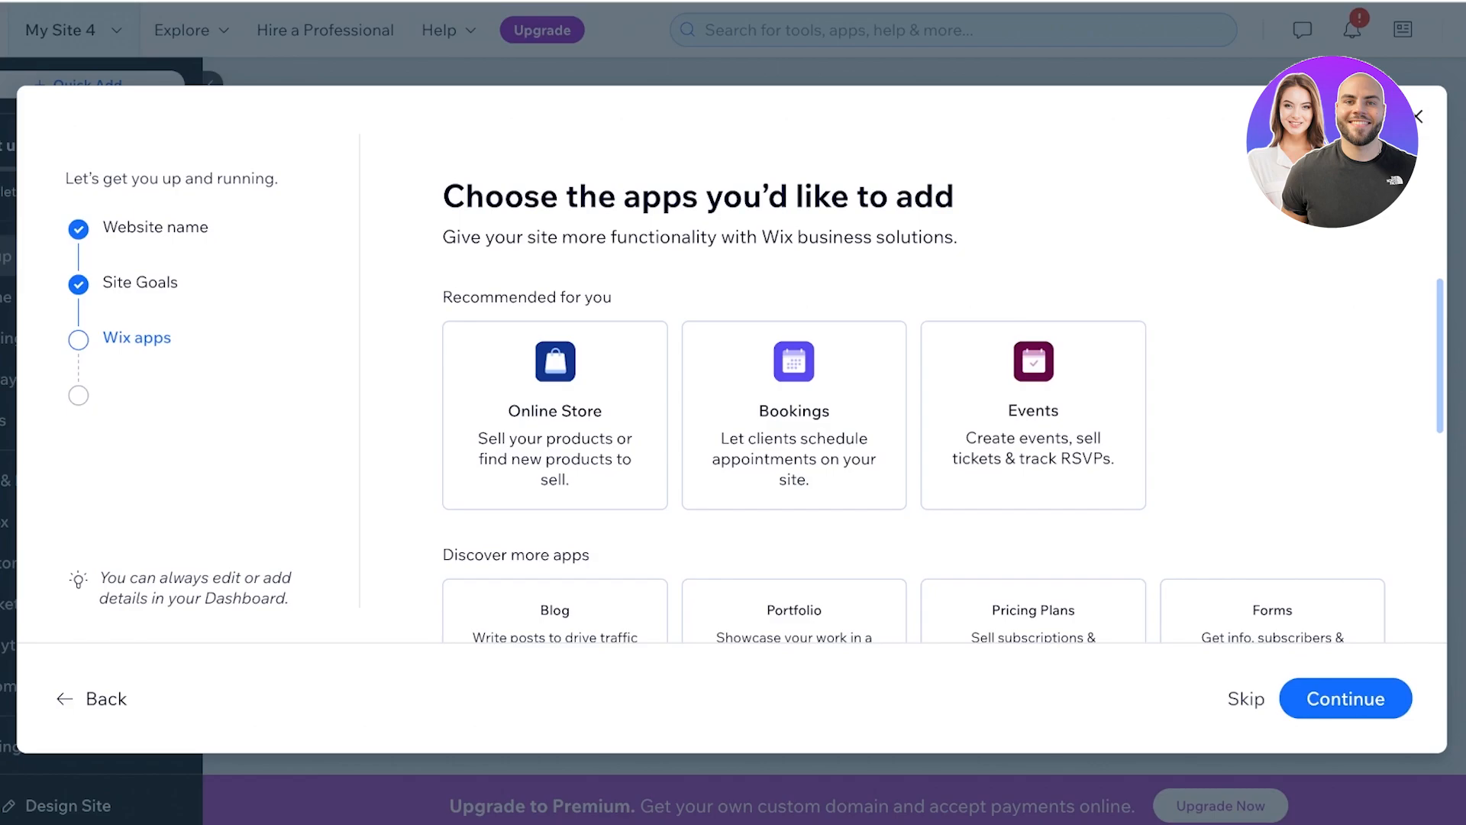
click(1034, 415)
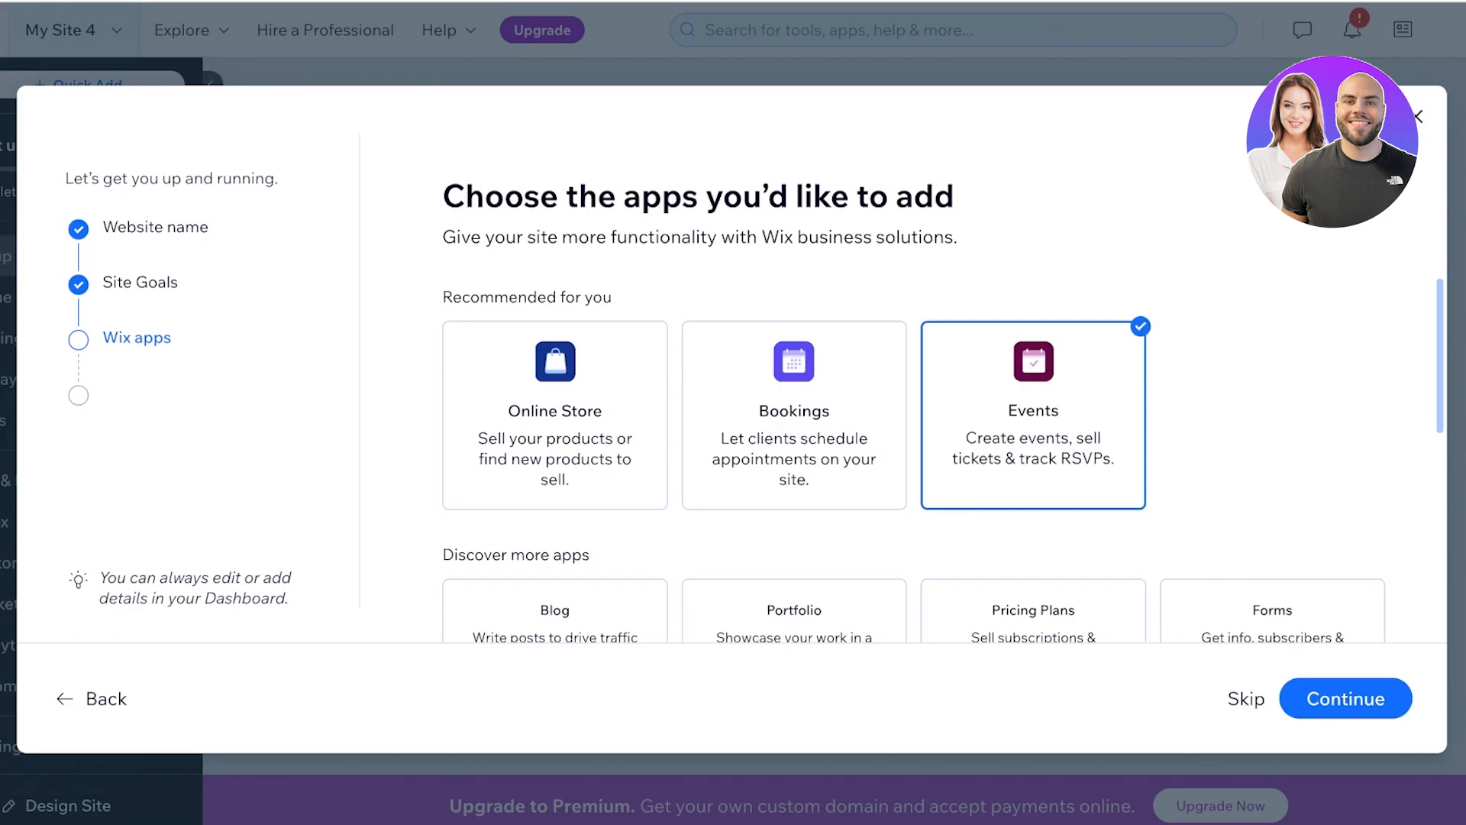
click(1033, 415)
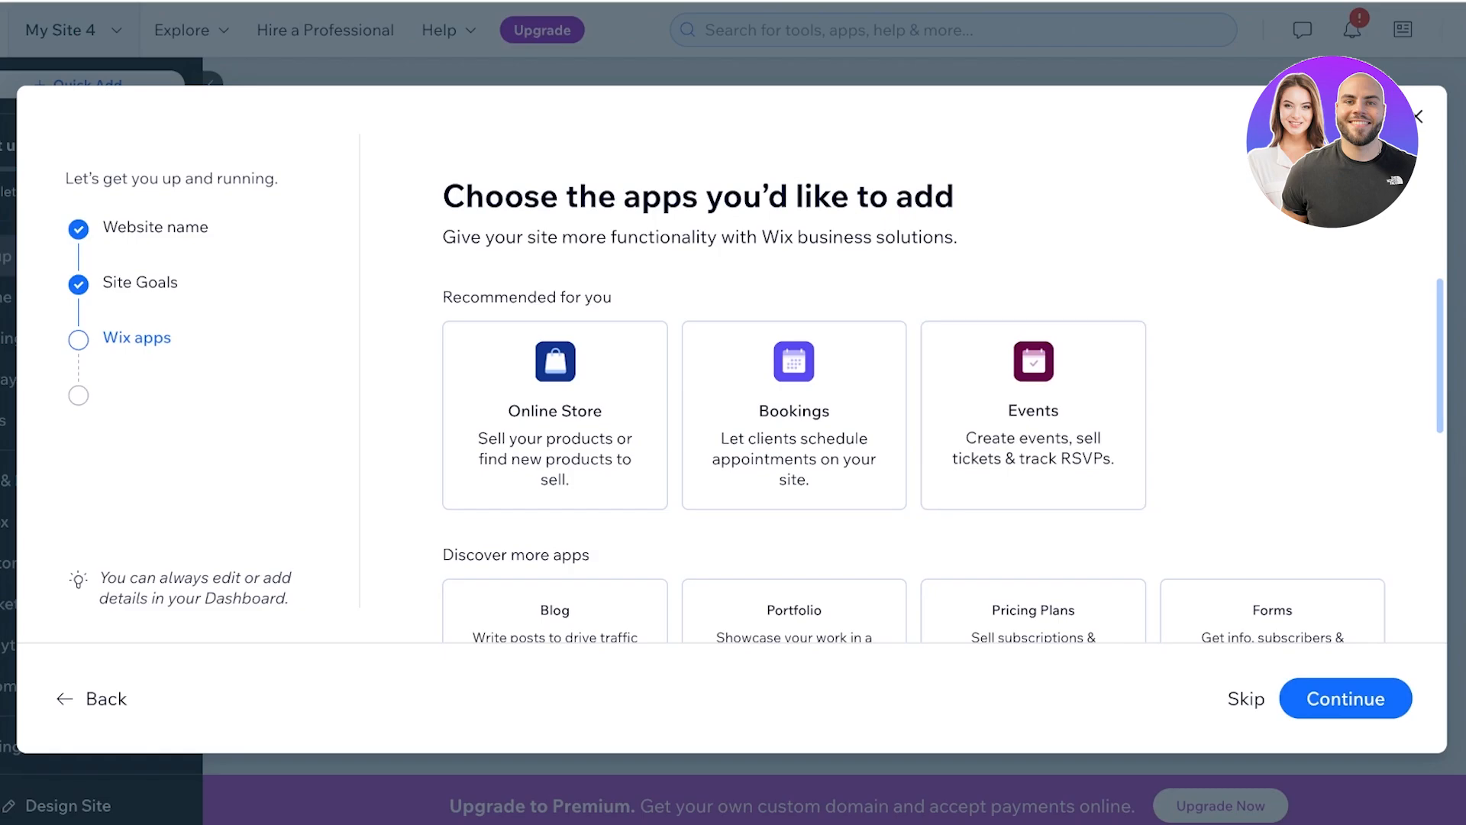
click(1033, 415)
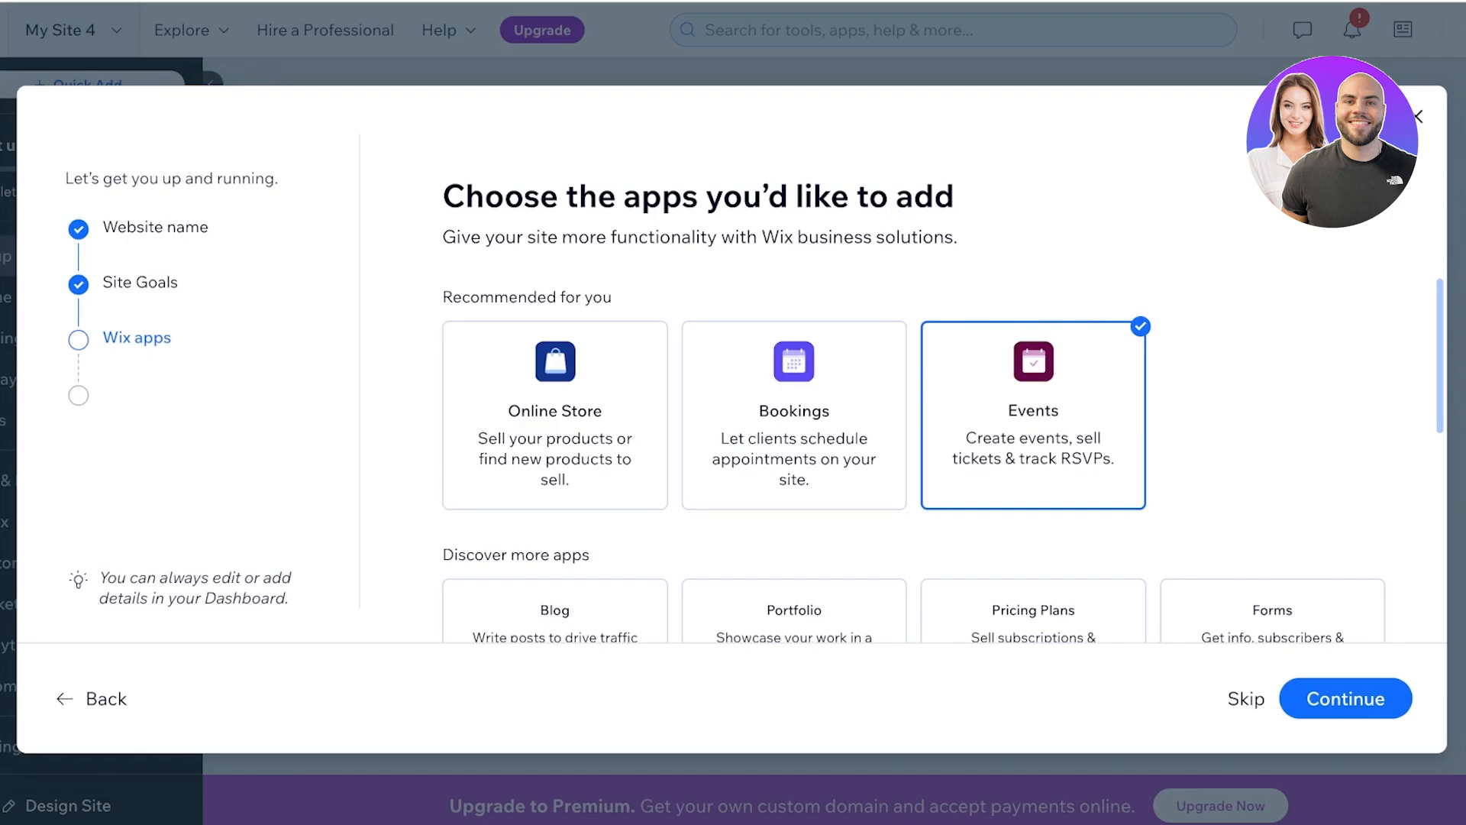
scroll(913, 459, down, 3)
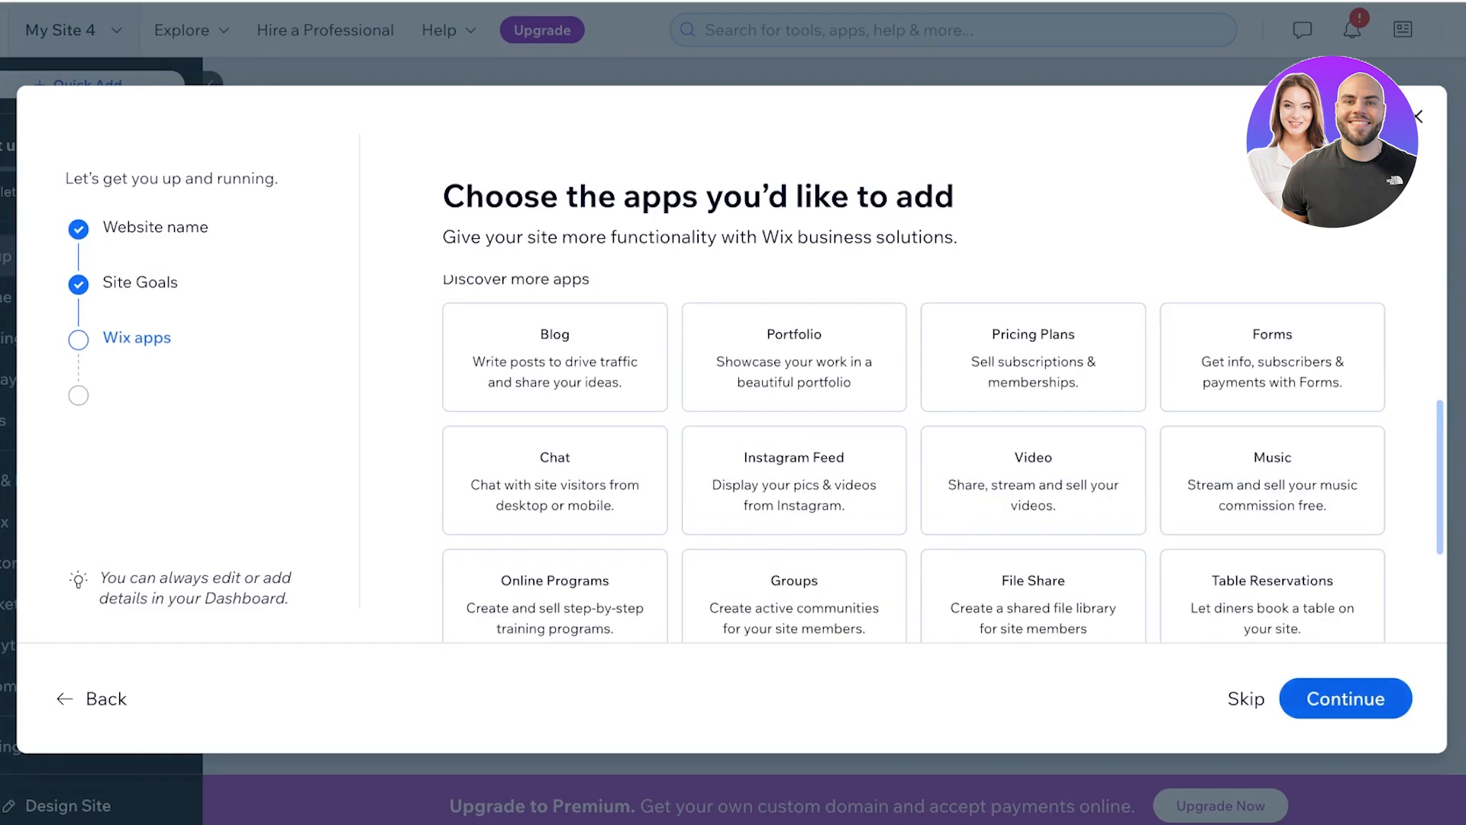
click(1346, 699)
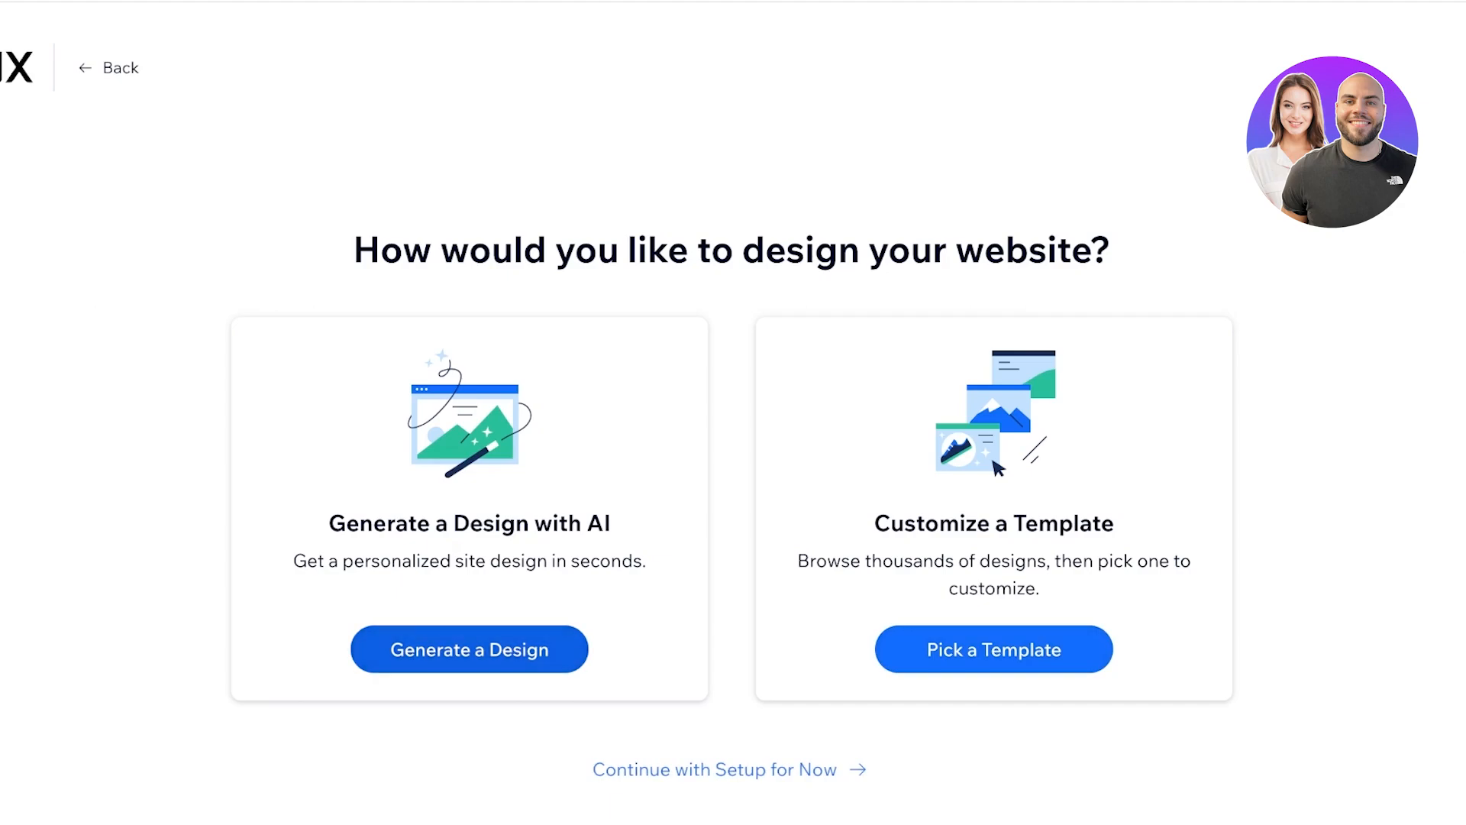
Step: Generate a site design with AI and accept it for editing
click(469, 650)
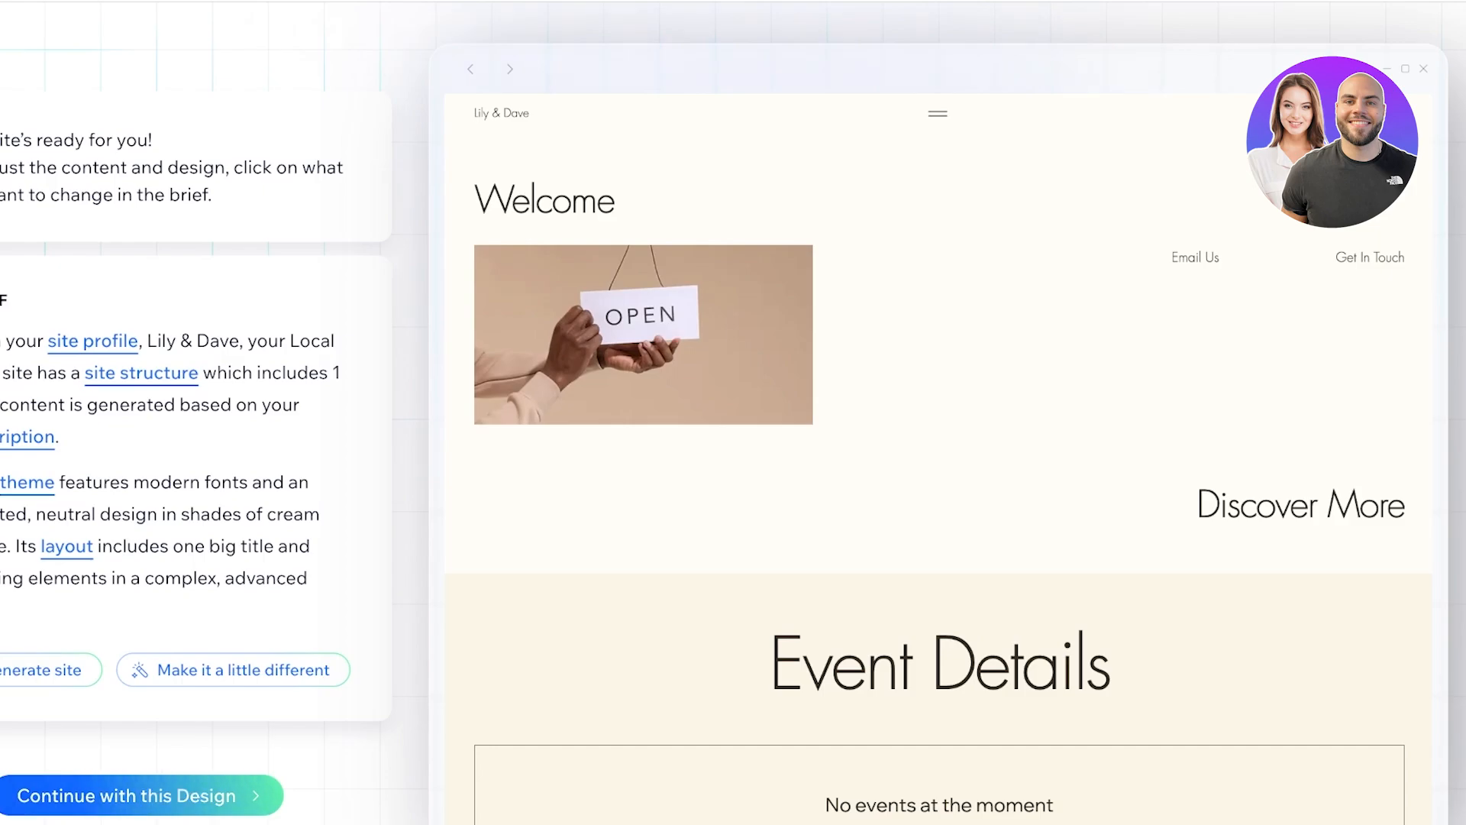
click(126, 795)
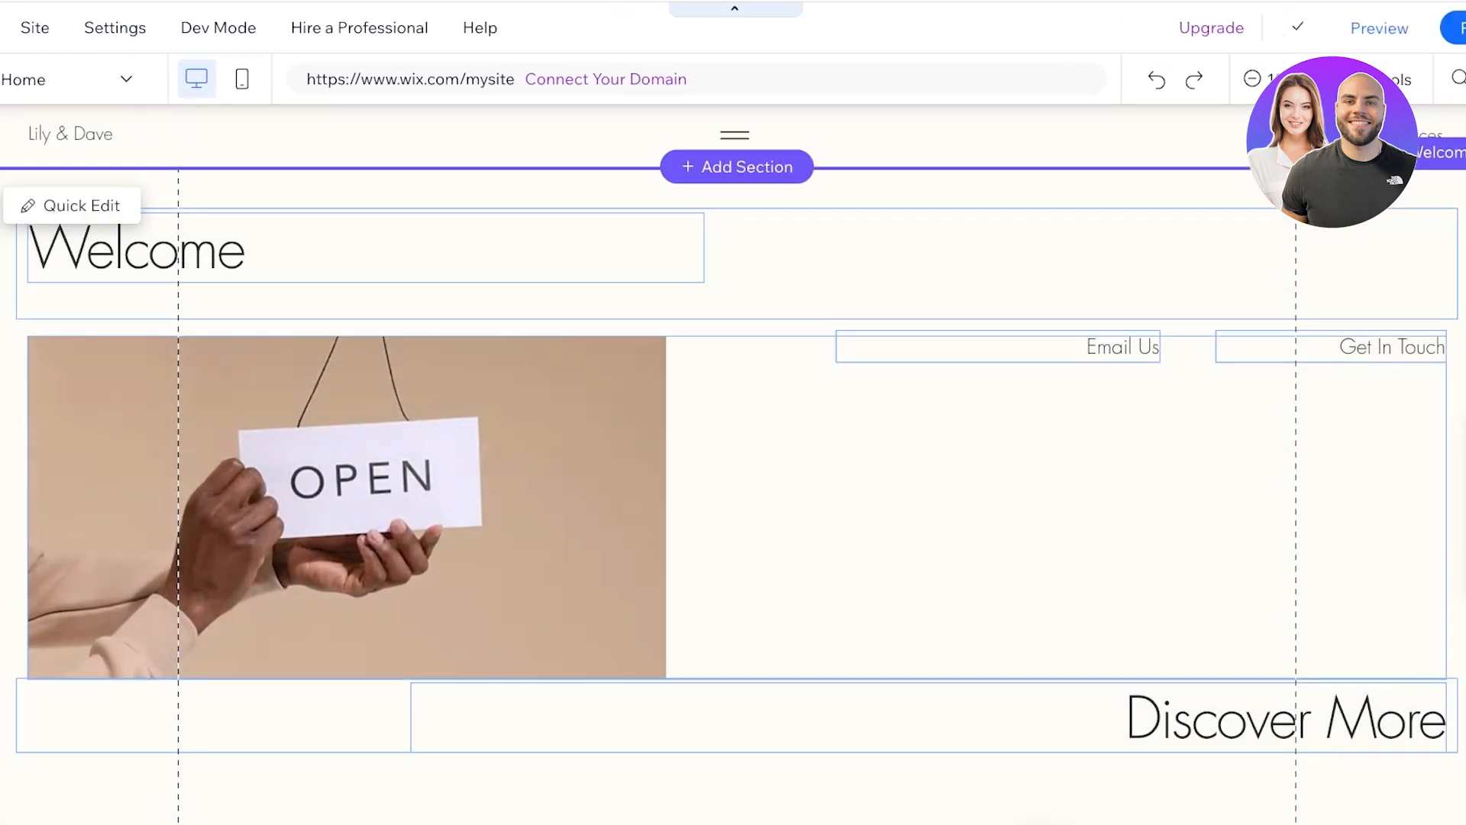
Step: Replace the "Welcome" heading with "Our Love Story"
click(183, 248)
double_click(184, 248)
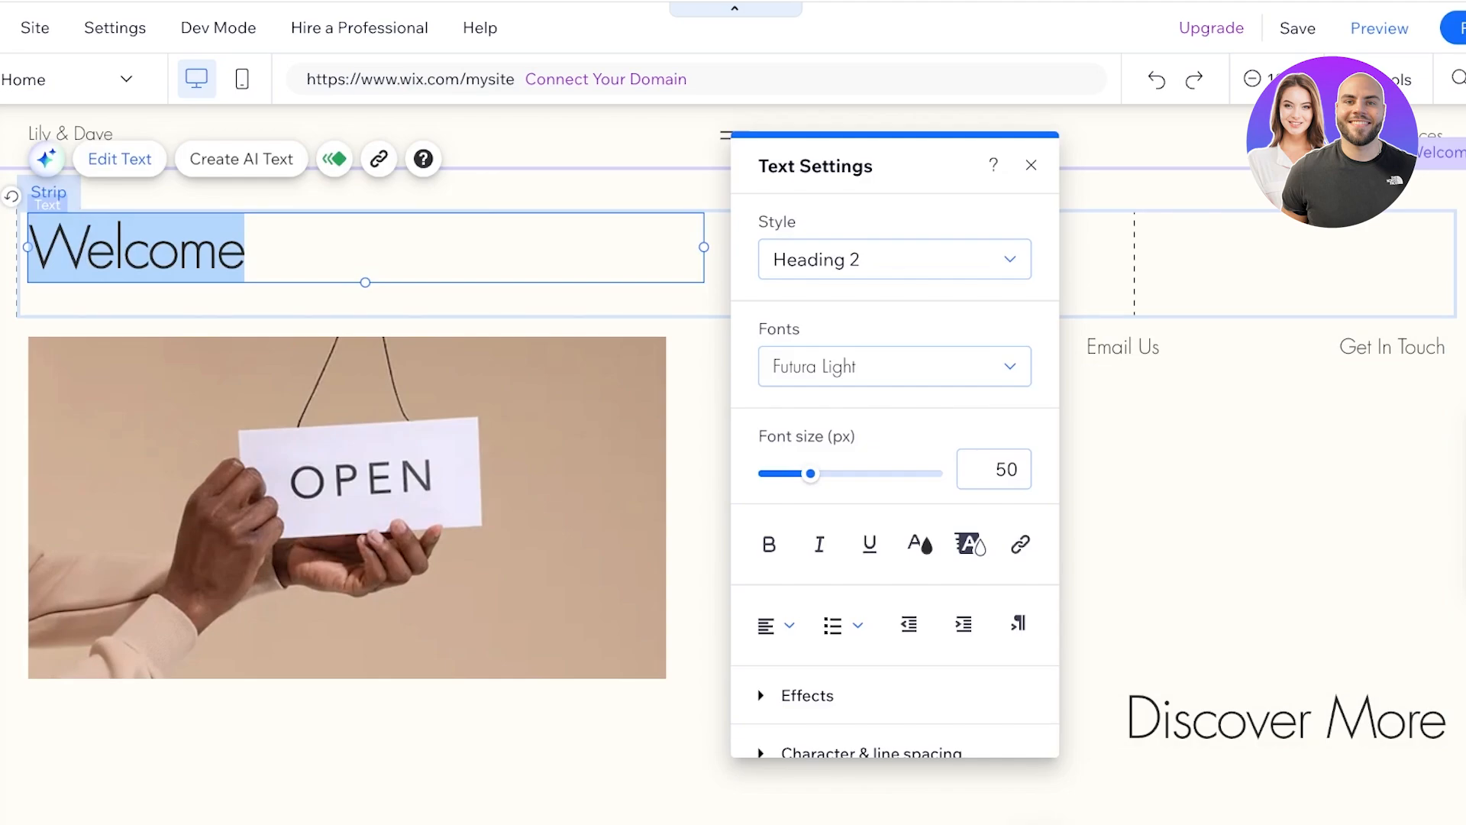
text(\)
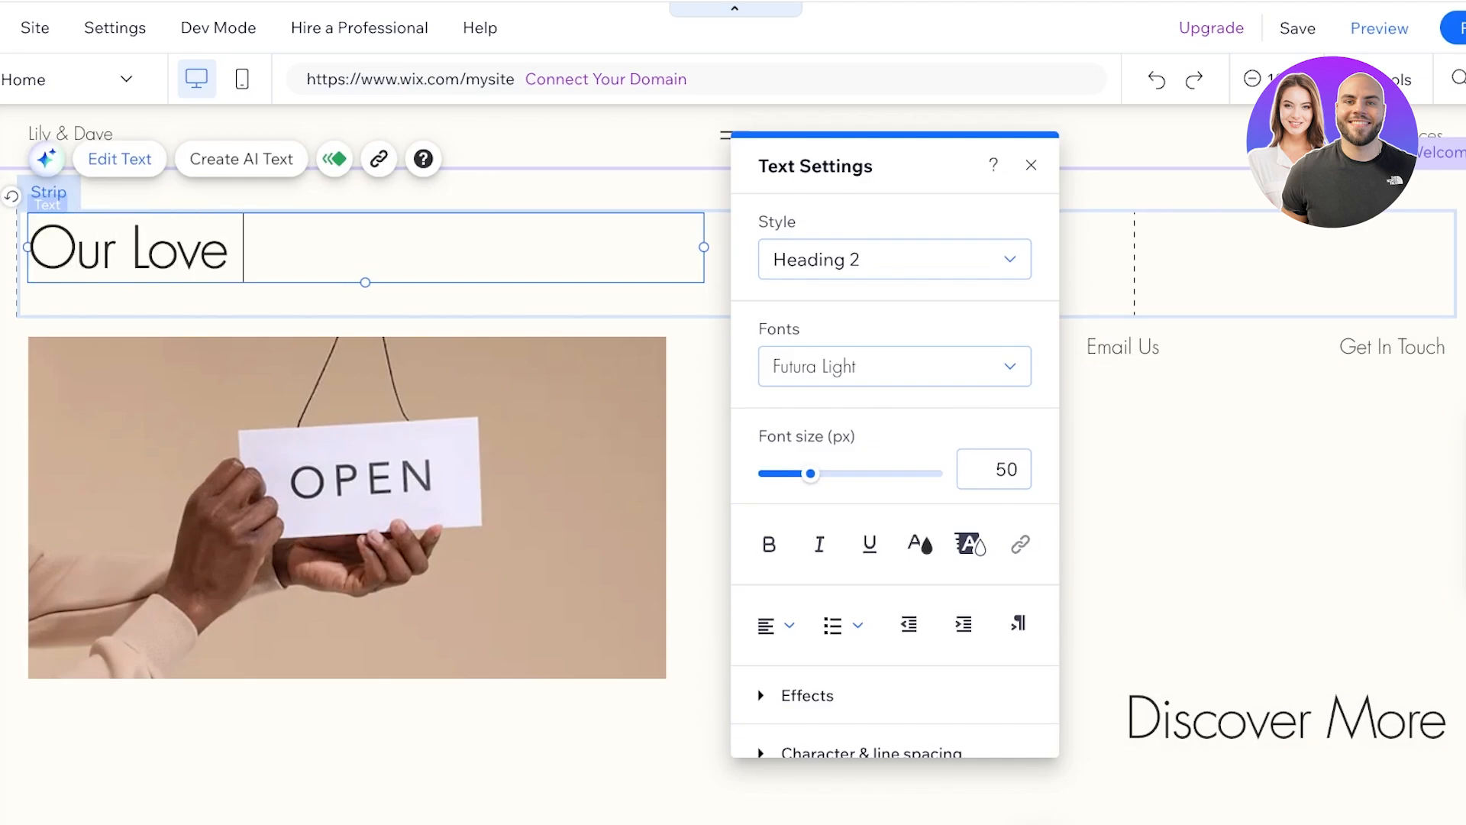
text(ur Love Story)
click(1031, 165)
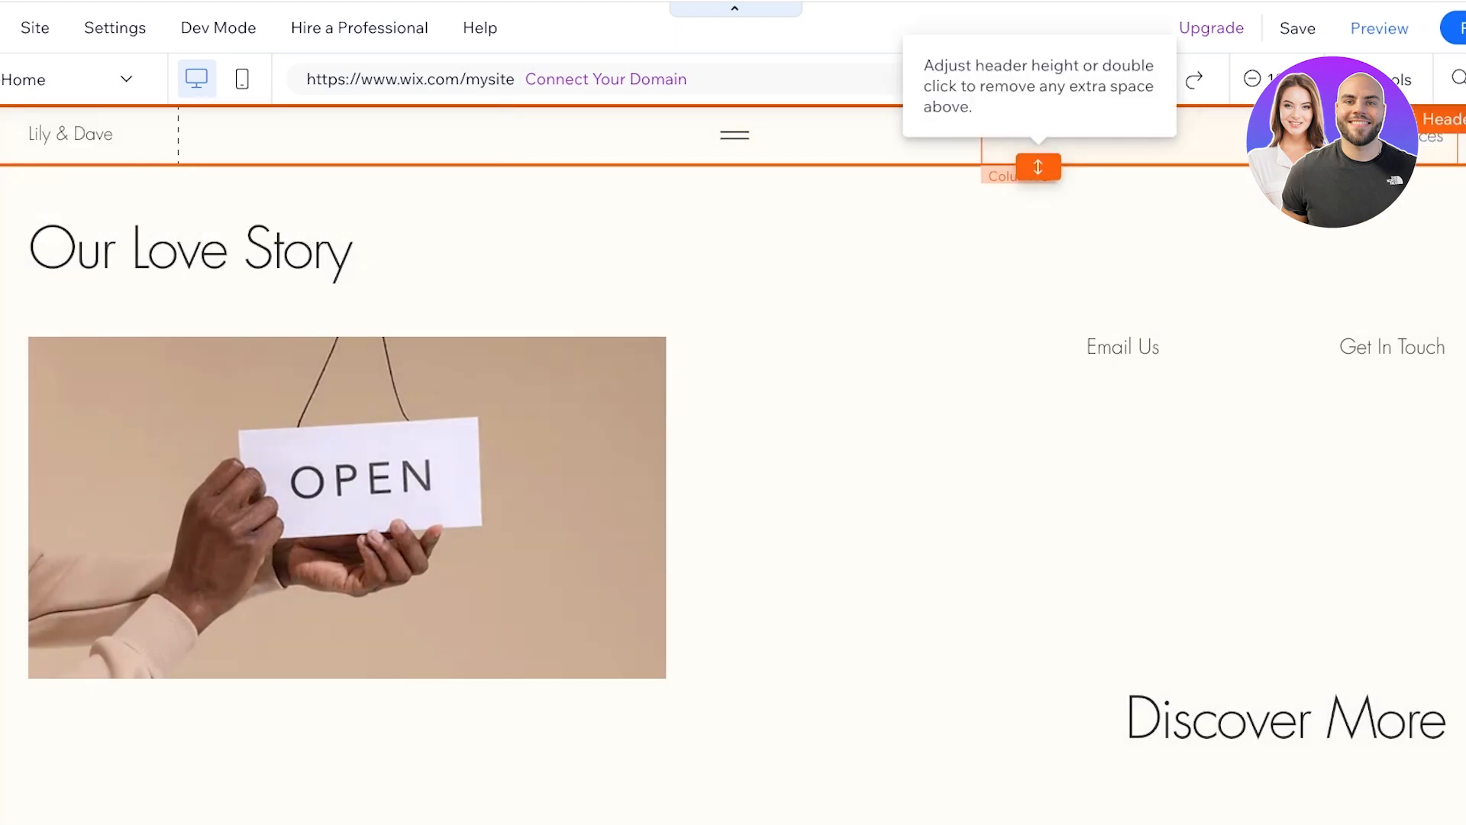
Step: Make the page header taller and delete its menu icon and button
drag(1035, 164, 1038, 229)
drag(735, 135, 1347, 182)
key(Delete)
click(1345, 136)
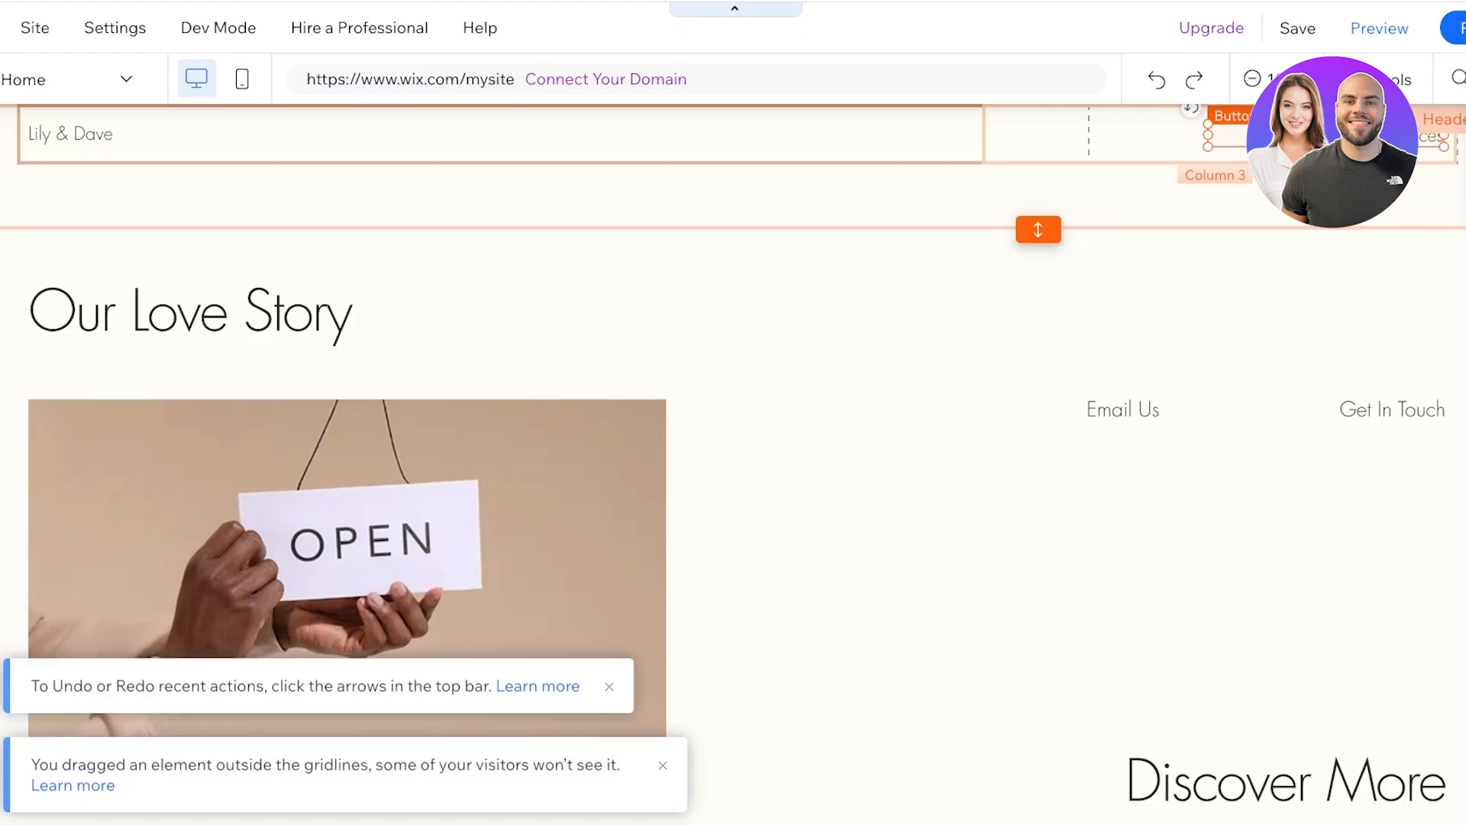
key(Delete)
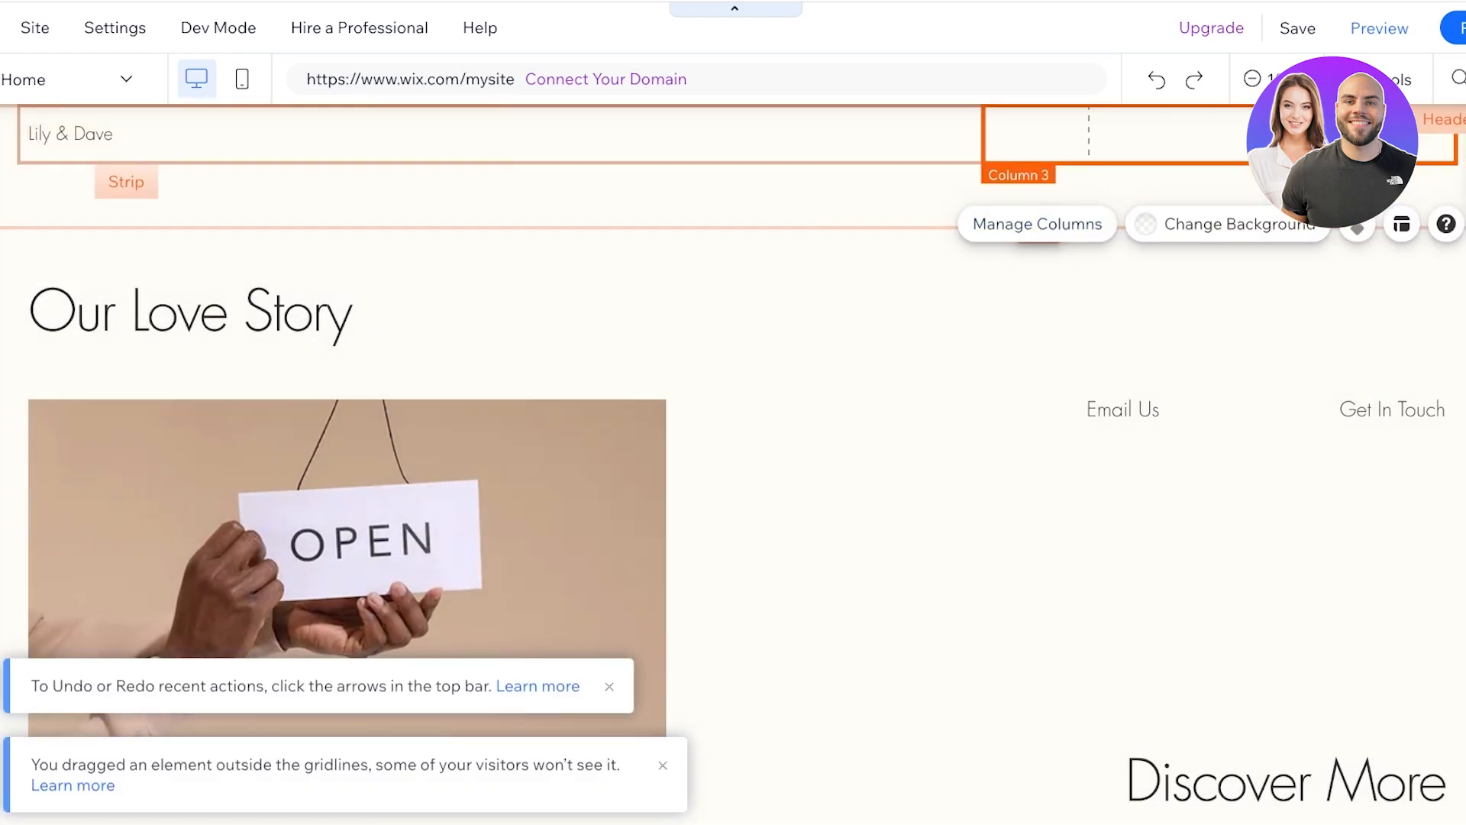
Step: Format the header's site title in a box about 210 px wide with a larger font, and reduce the header's height
click(84, 134)
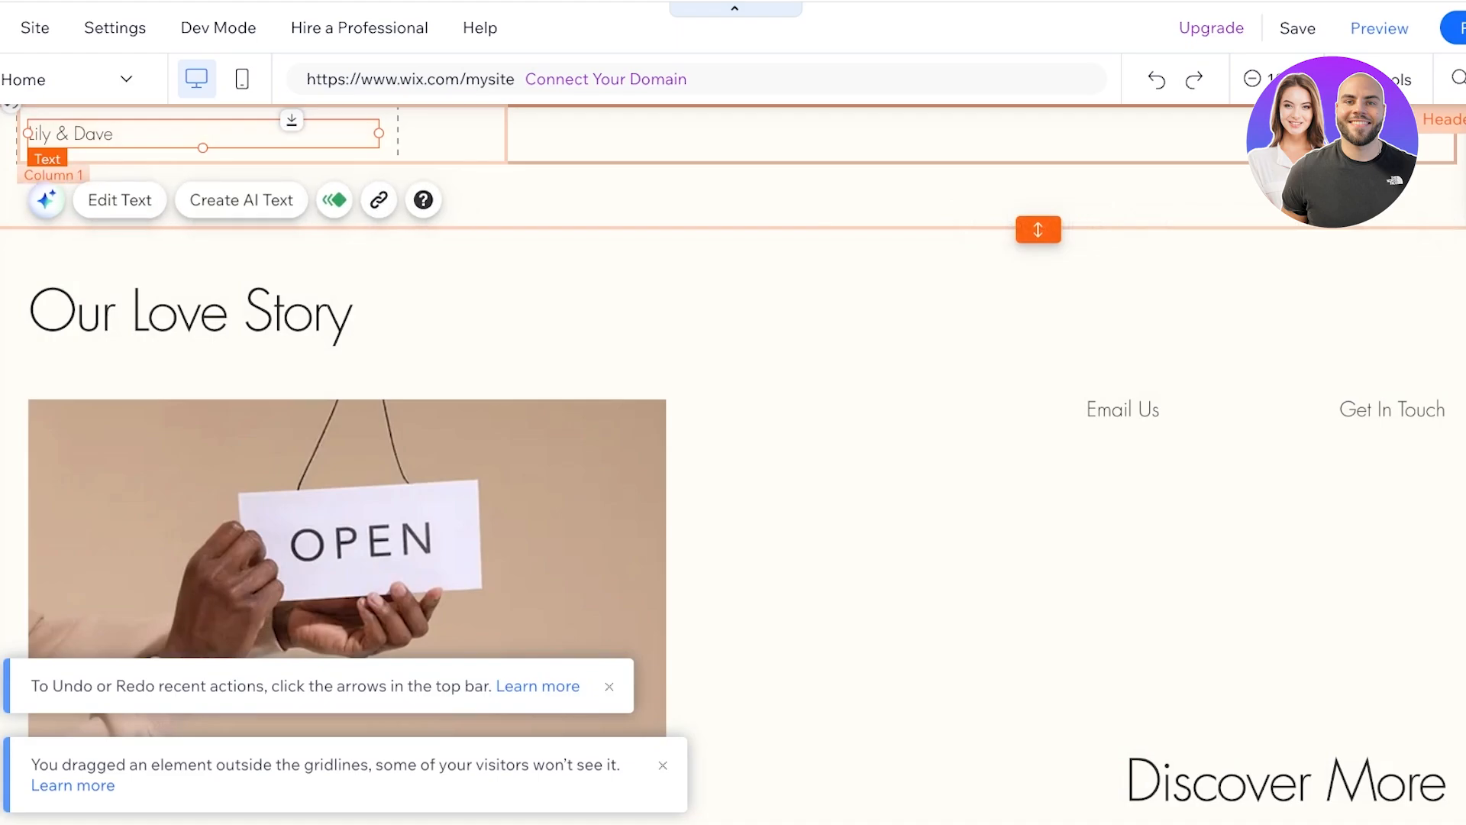
drag(379, 133, 268, 133)
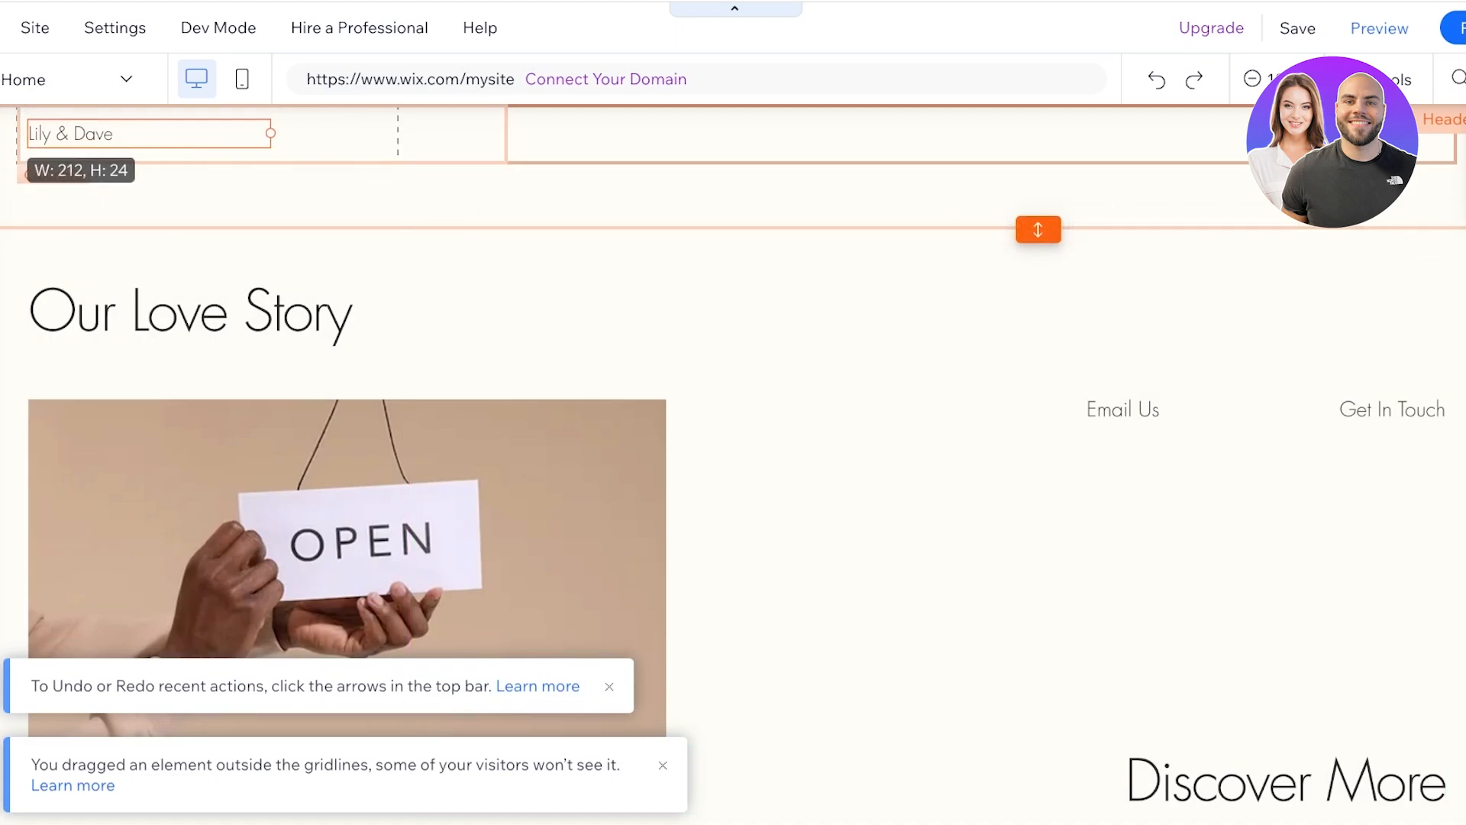
click(120, 199)
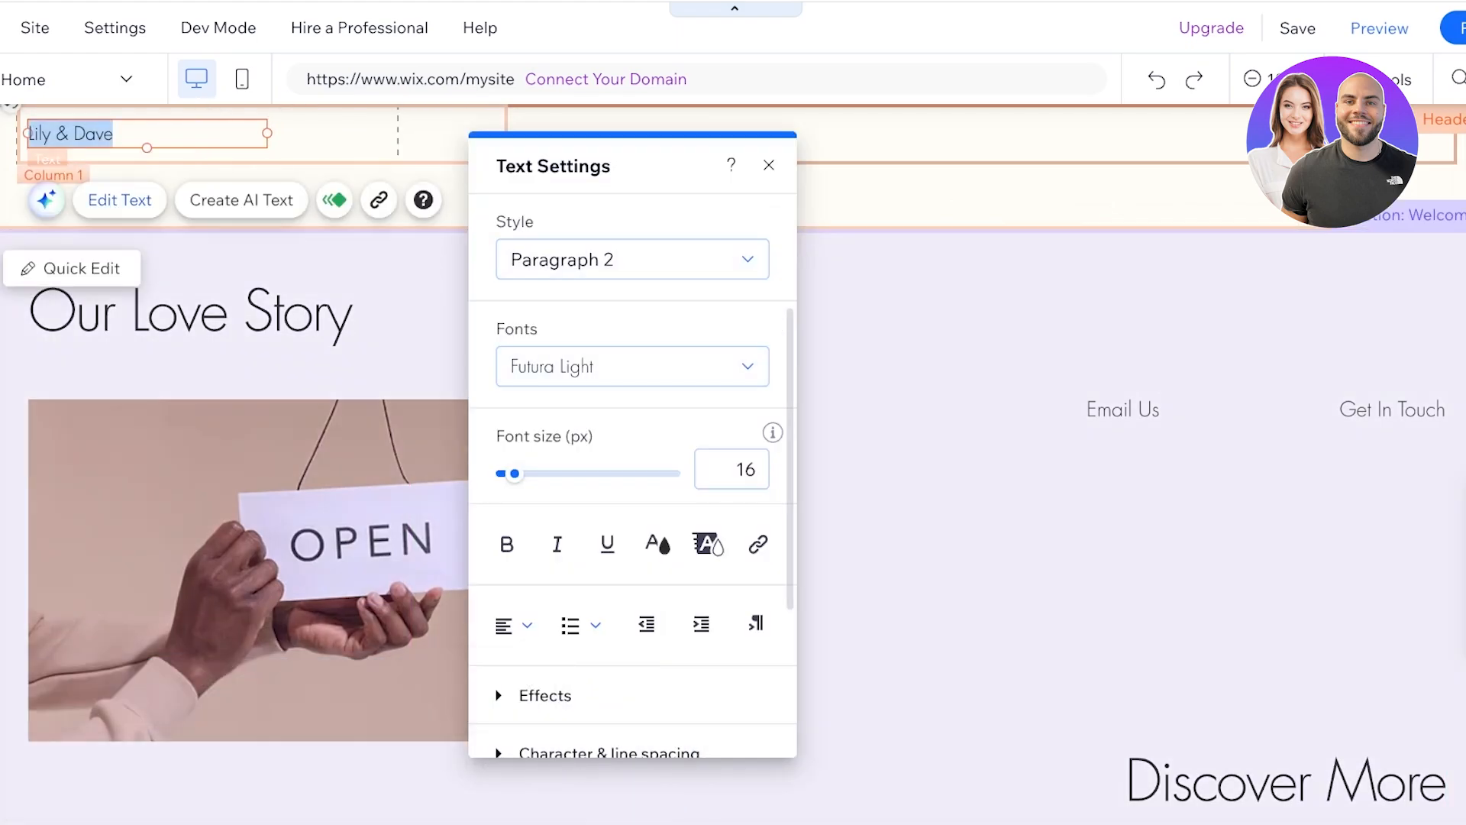
drag(515, 473, 538, 474)
click(1038, 243)
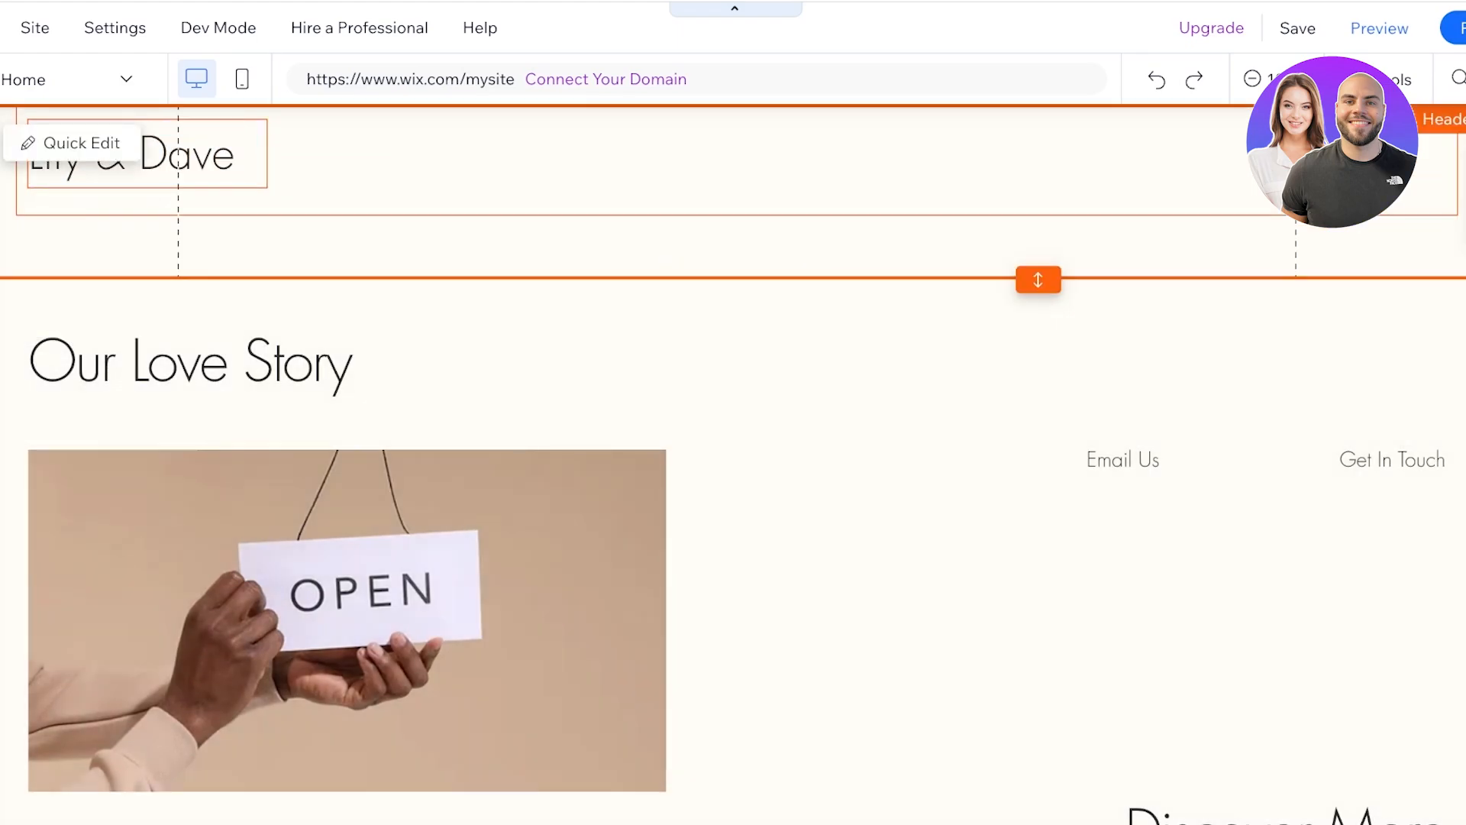
drag(1038, 279, 1038, 186)
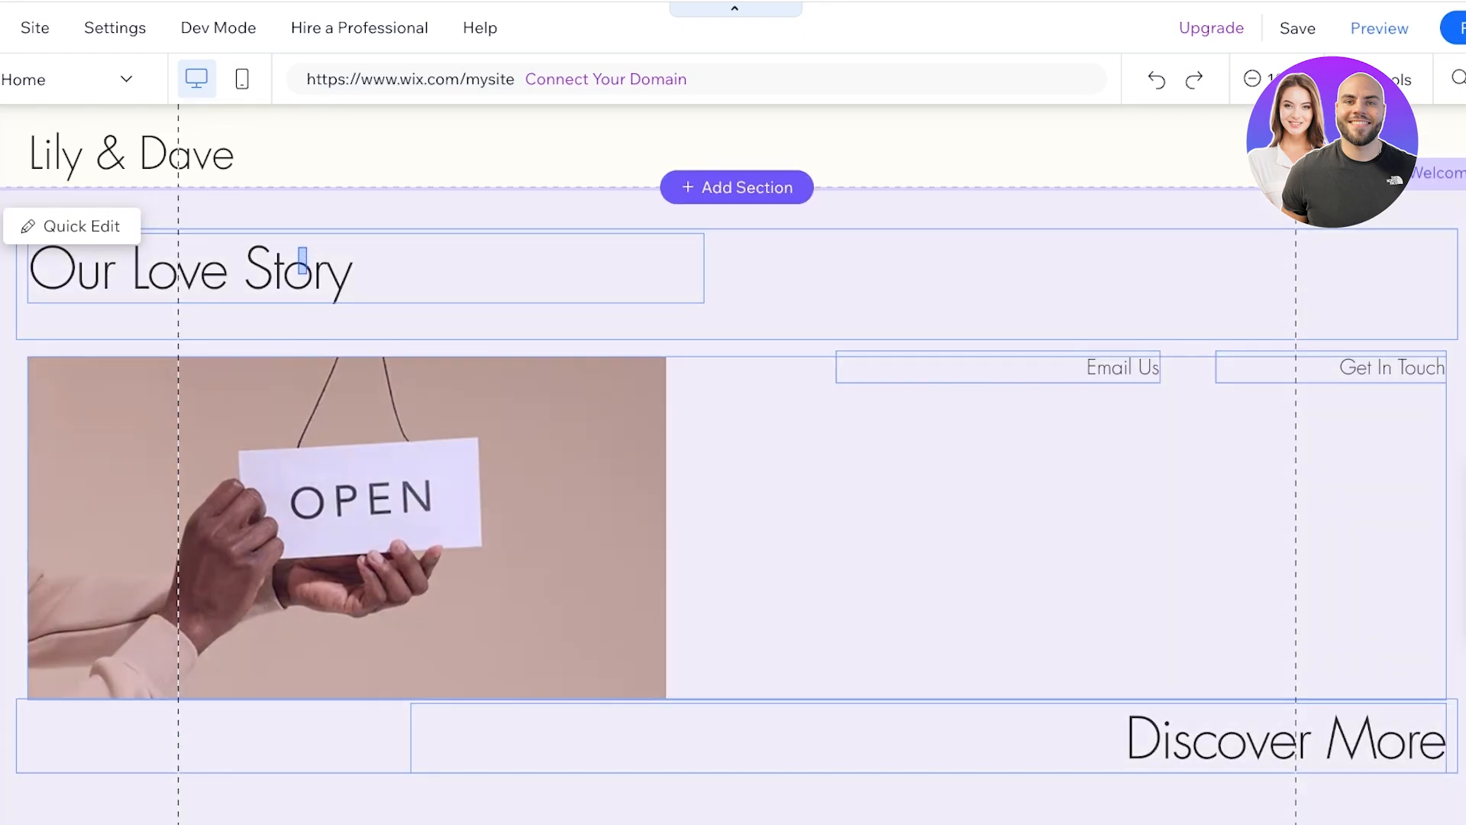
Step: Shift the "Our Love Story" heading slightly up and delete the strip below it with the OPEN sign image and contact links
drag(302, 260, 291, 243)
click(306, 428)
key(Delete)
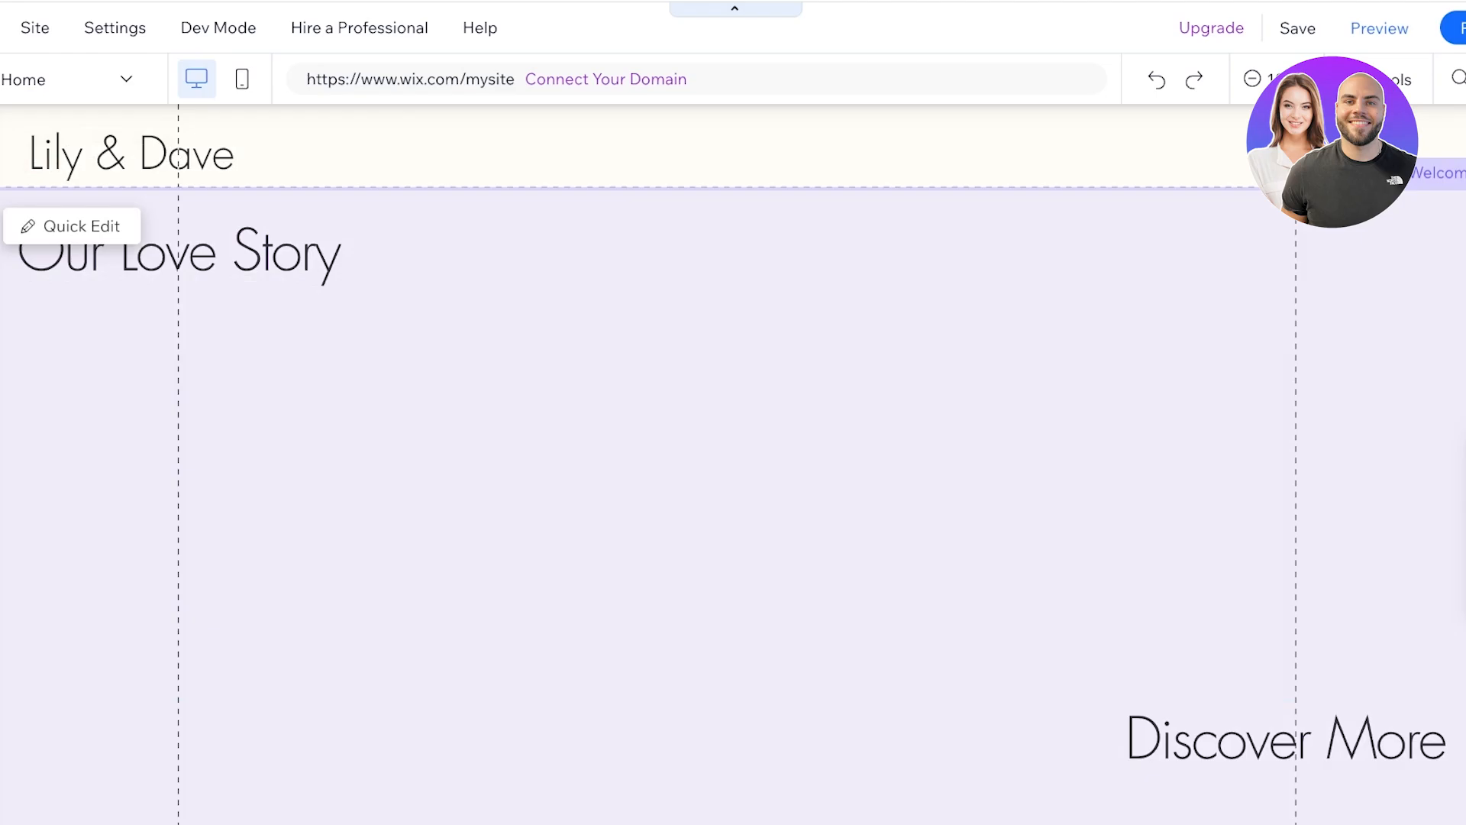
Step: Replace the heading of the about section with "Our Love Story"
scroll(734, 458, down, 4)
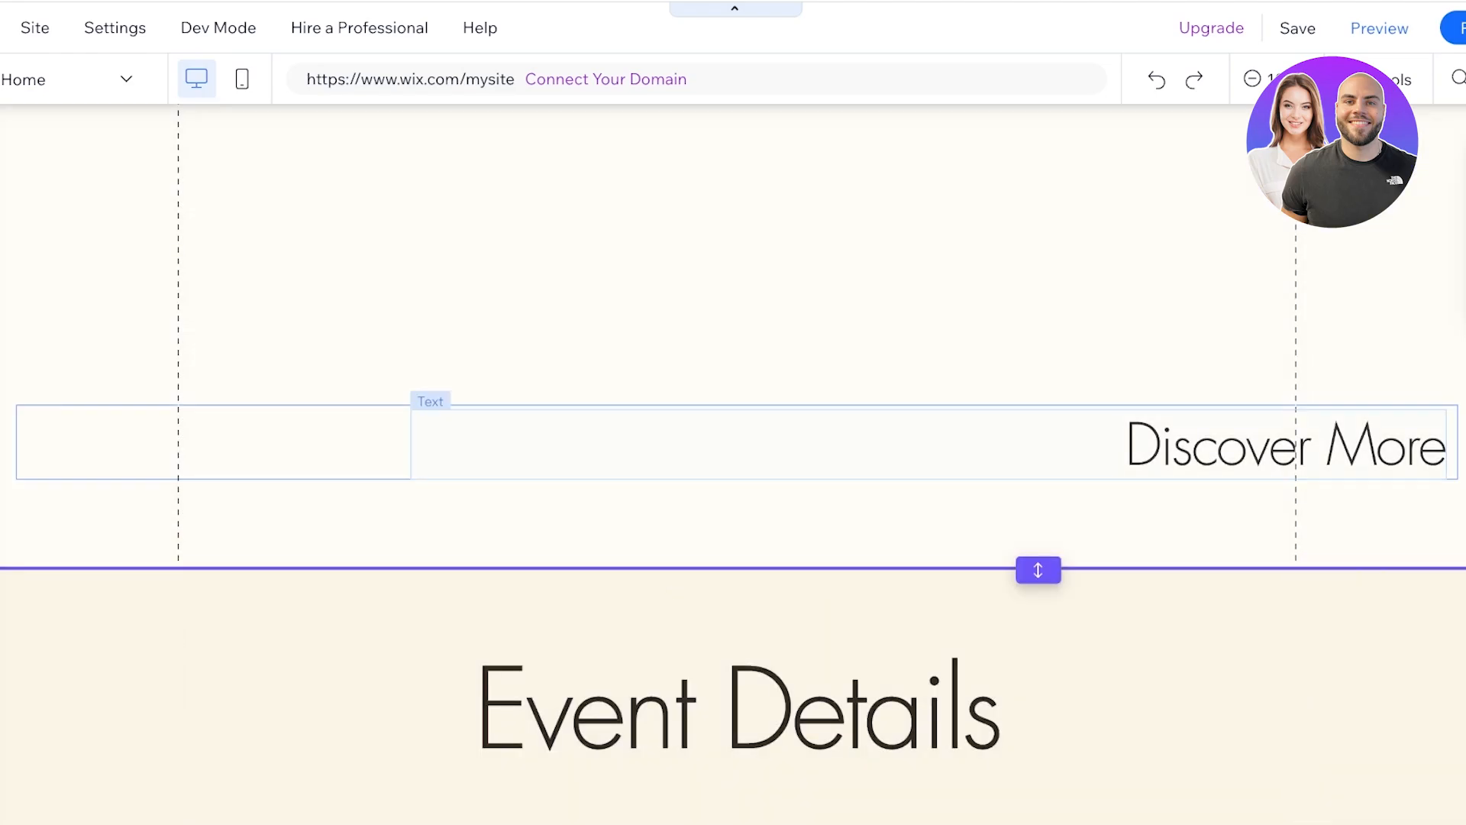
scroll(733, 458, down, 9)
scroll(734, 458, up, 4)
scroll(734, 458, down, 9)
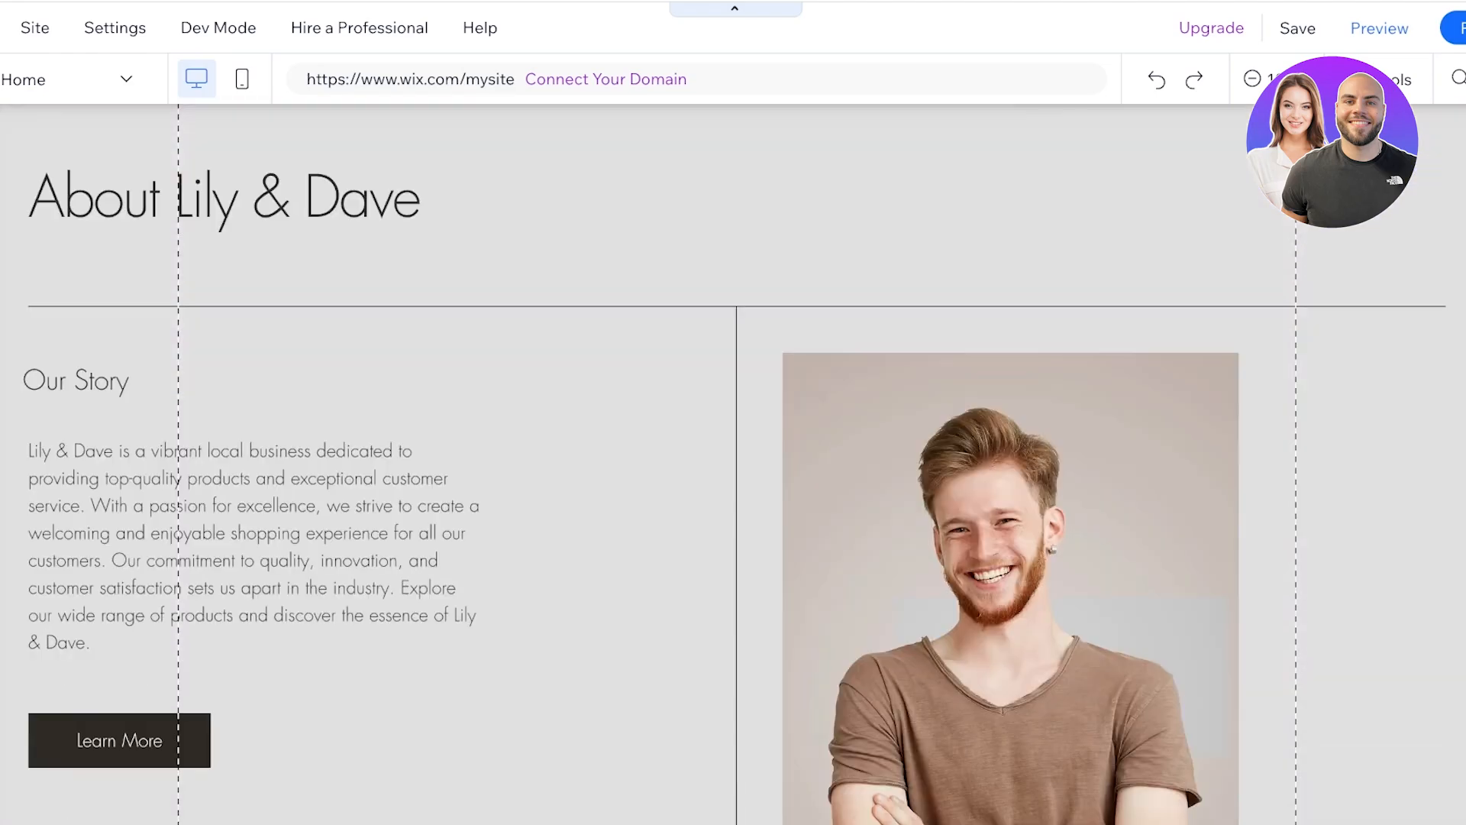
scroll(733, 459, up, 9)
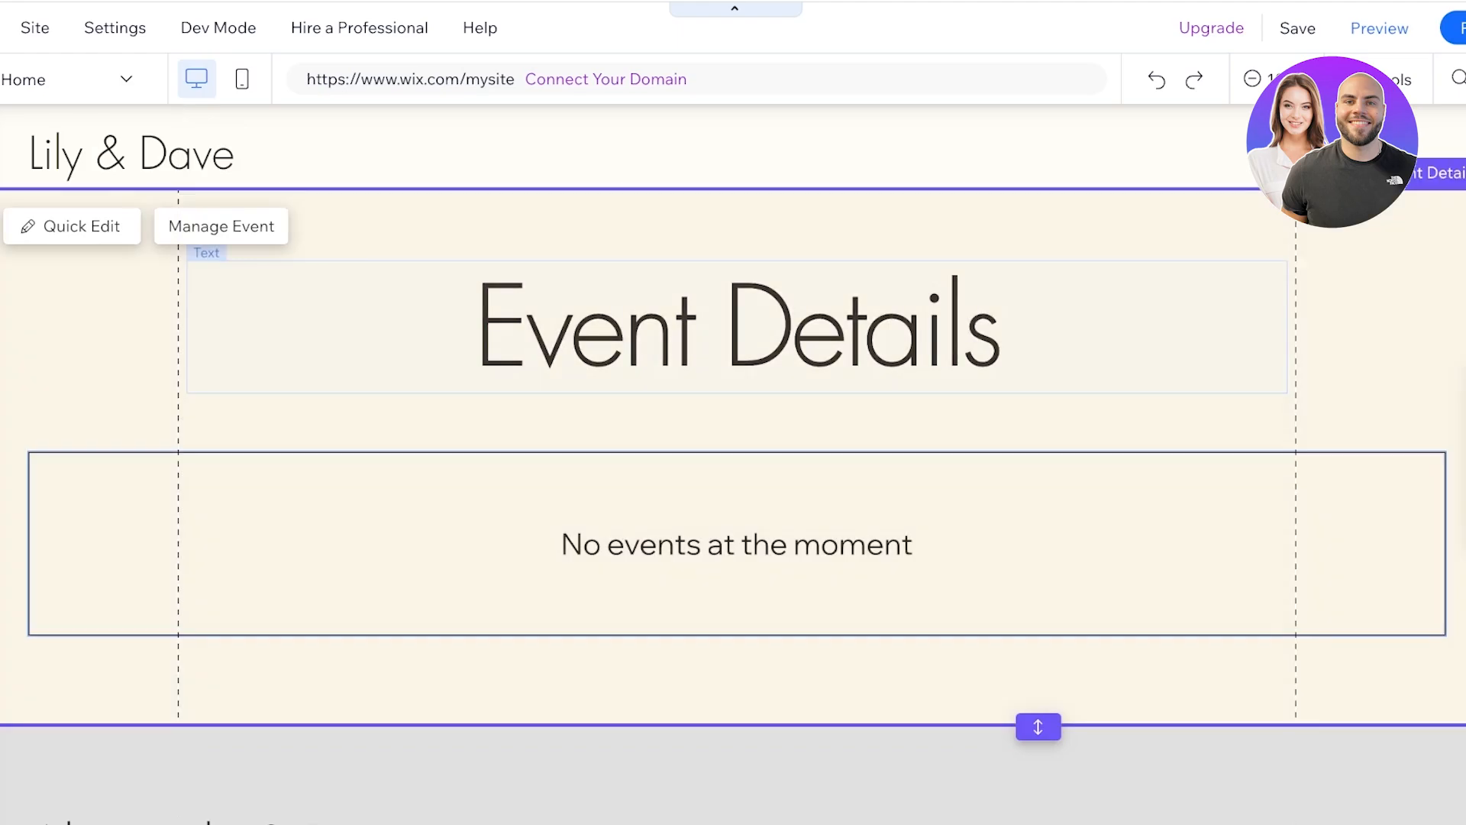
scroll(733, 458, down, 7)
double_click(223, 309)
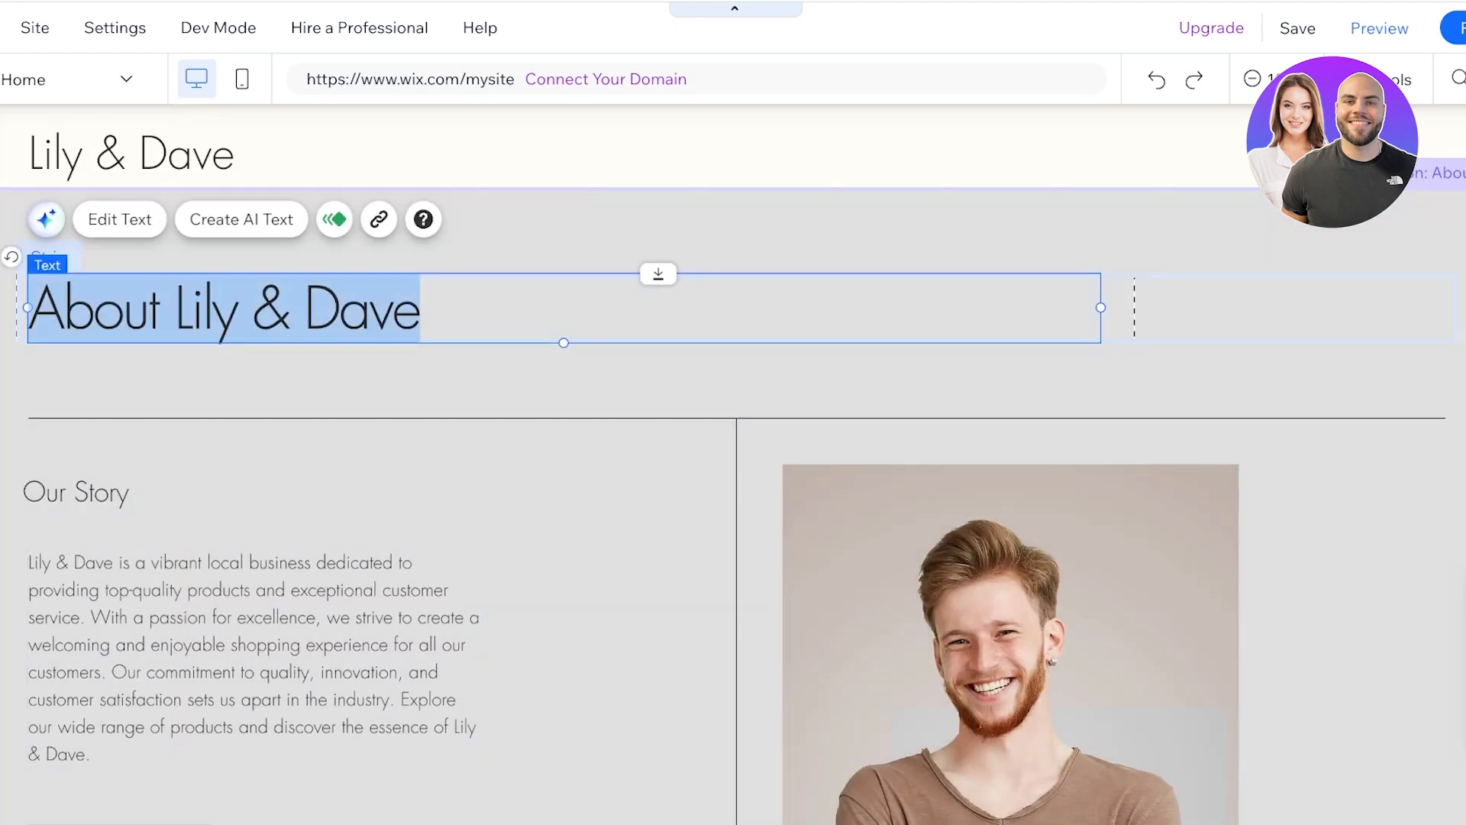
text(A)
text(O)
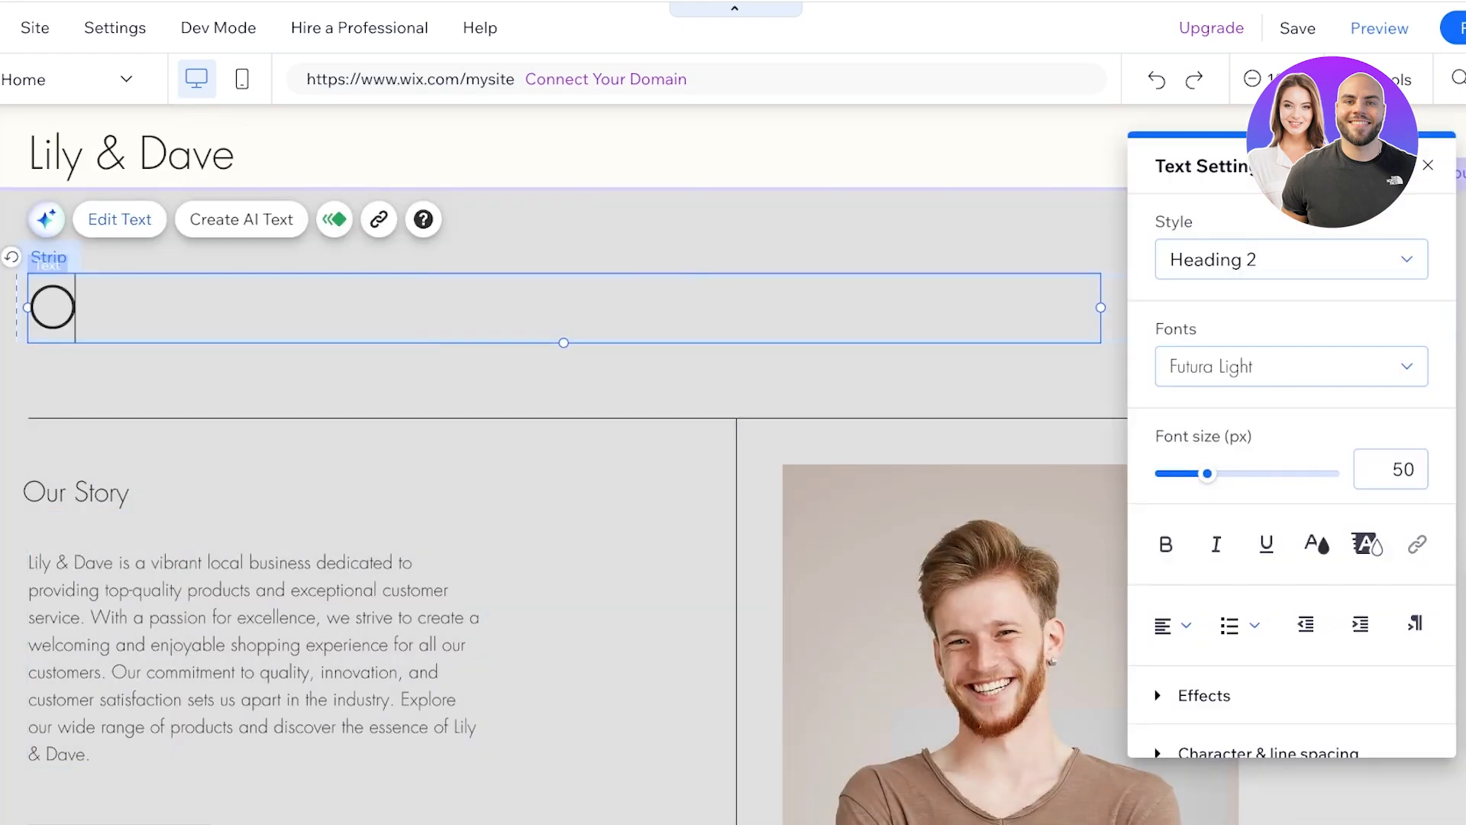
text(Our Love Story)
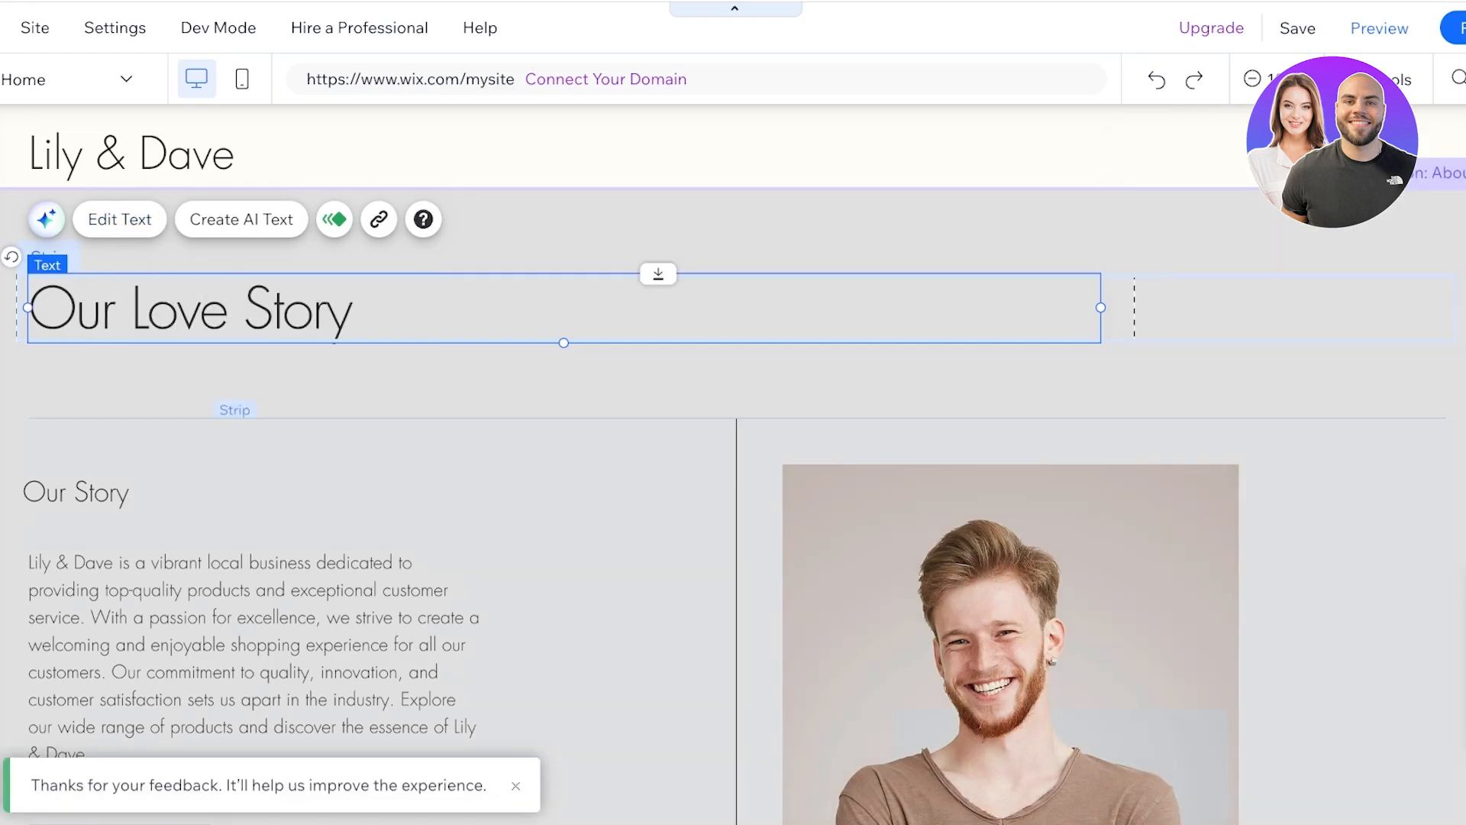
Step: Delete the man's portrait image beside the "Our Story" text in the about section
click(244, 443)
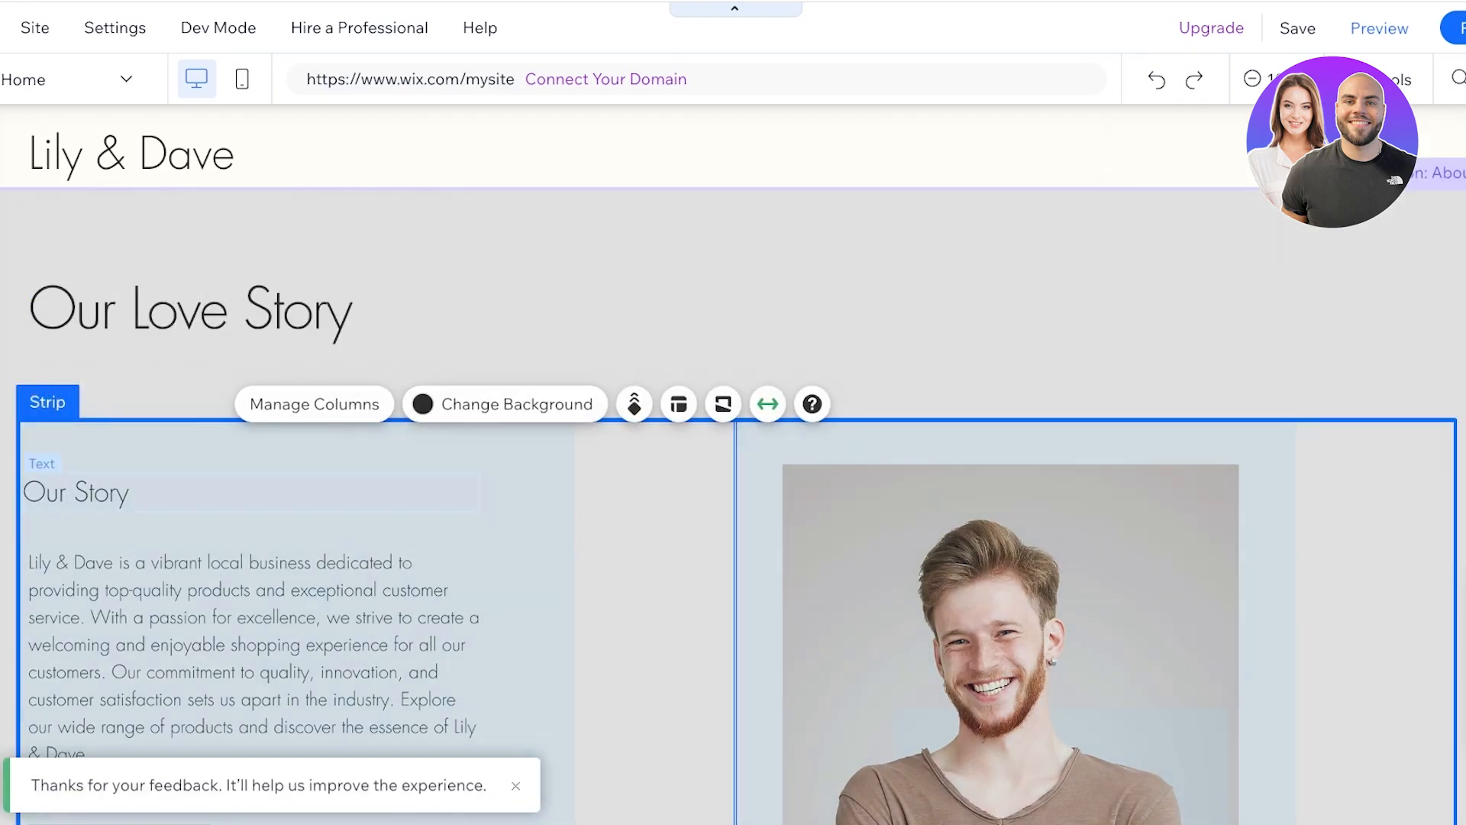
scroll(306, 489, down, 7)
scroll(305, 489, up, 4)
click(993, 458)
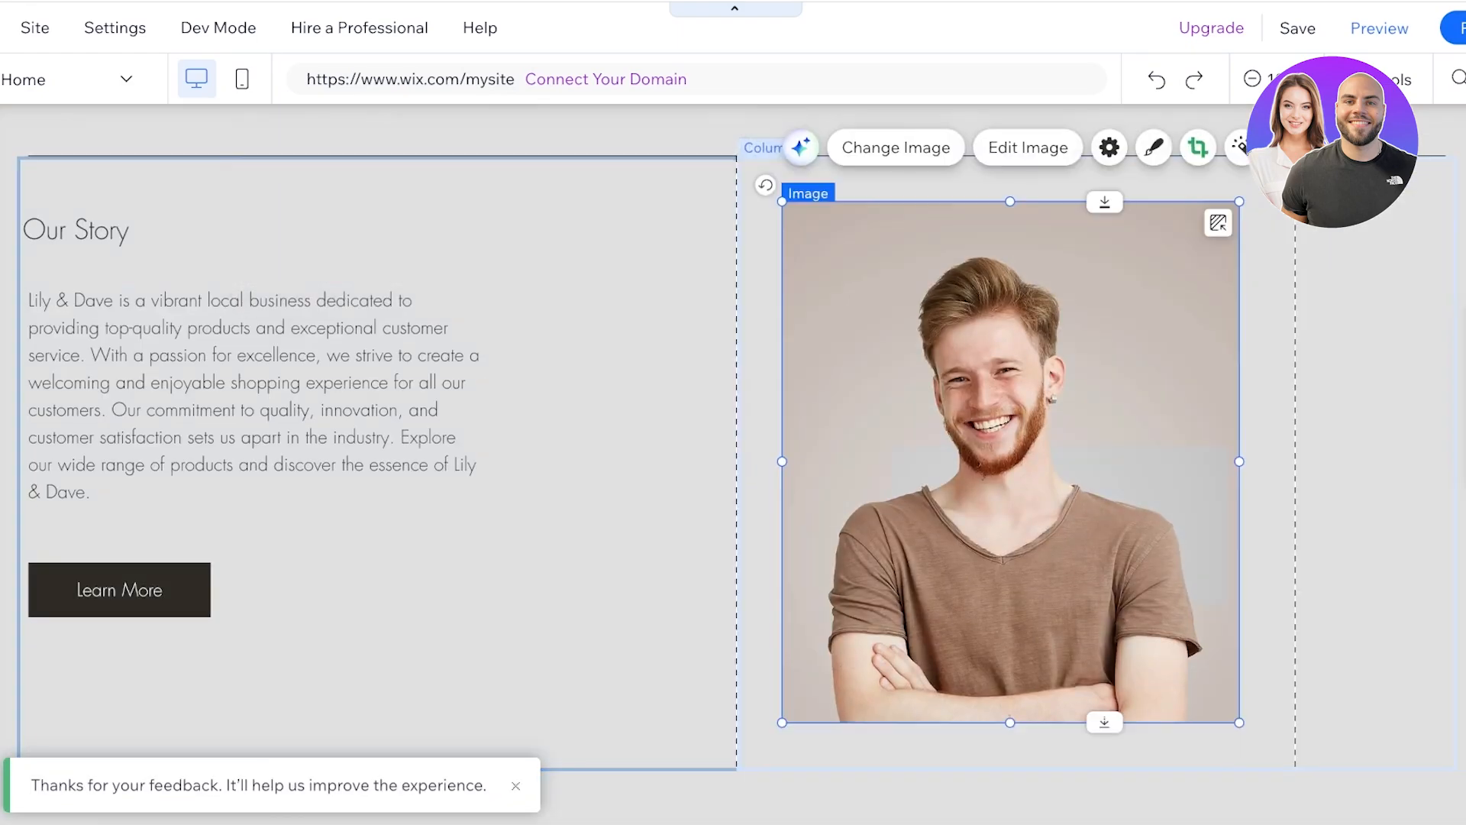
key(Delete)
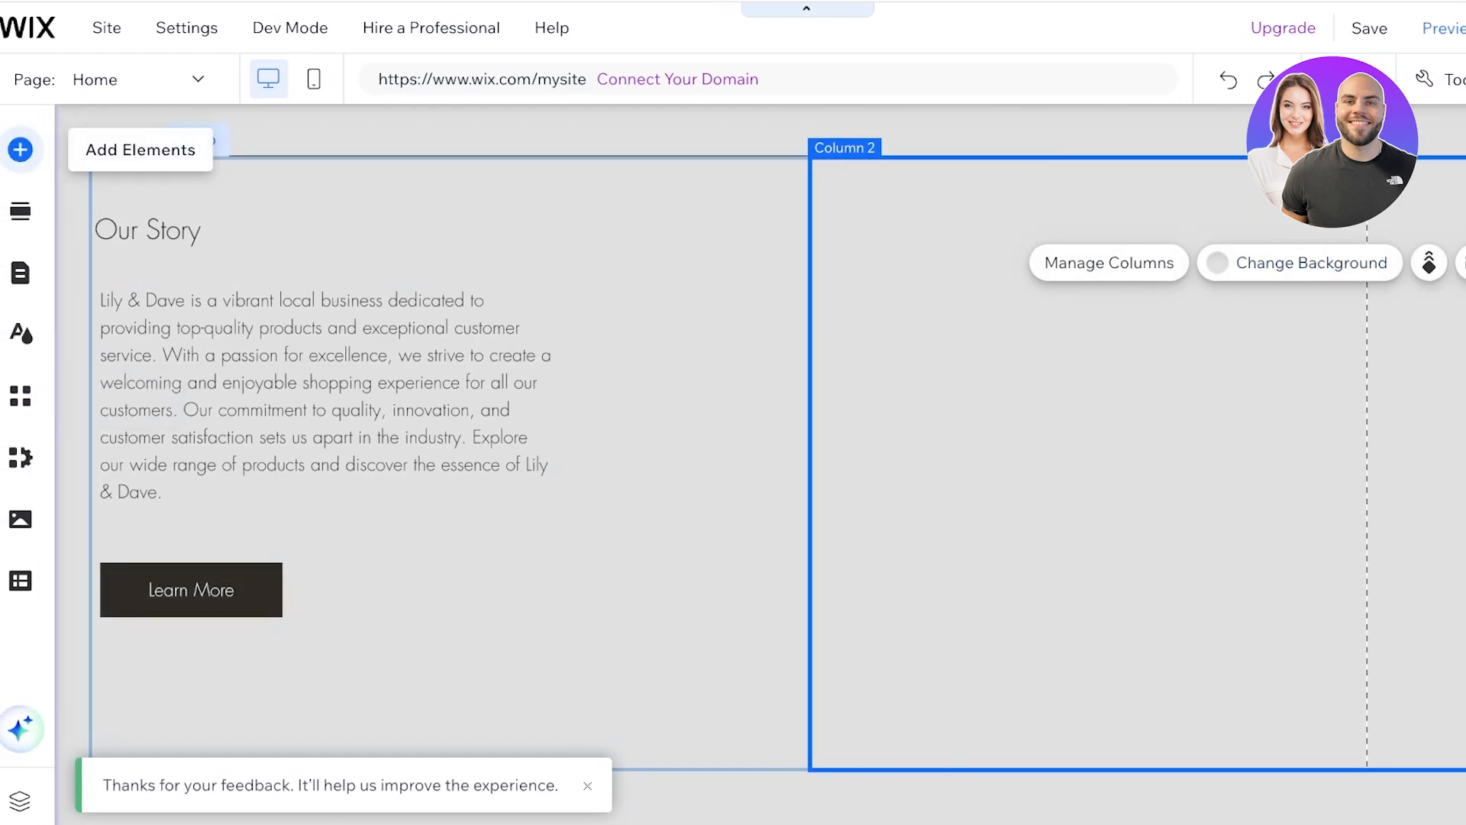
Step: Open the image elements and check the upload dialog for own media files
click(20, 149)
click(106, 223)
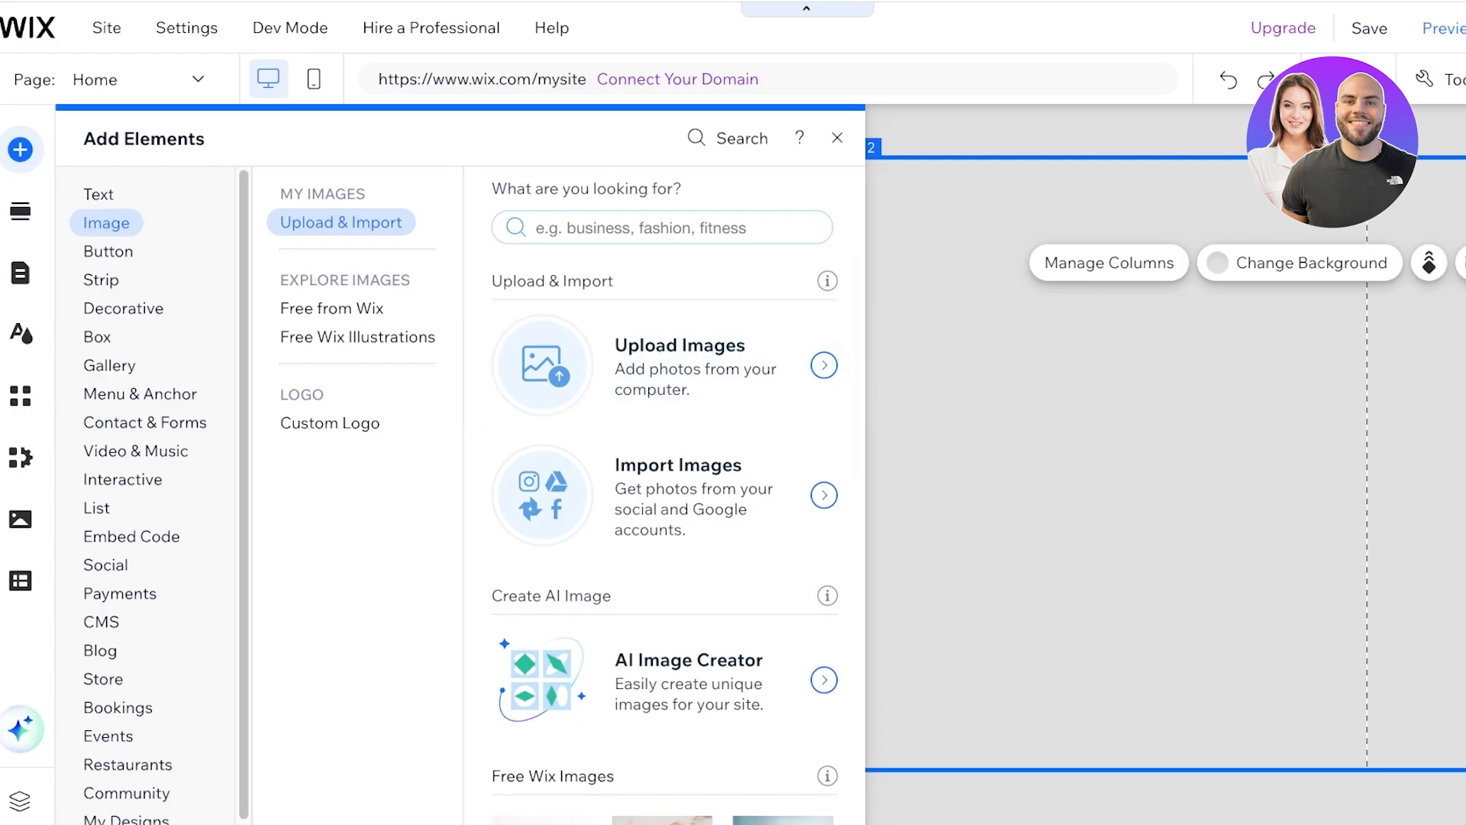
click(663, 365)
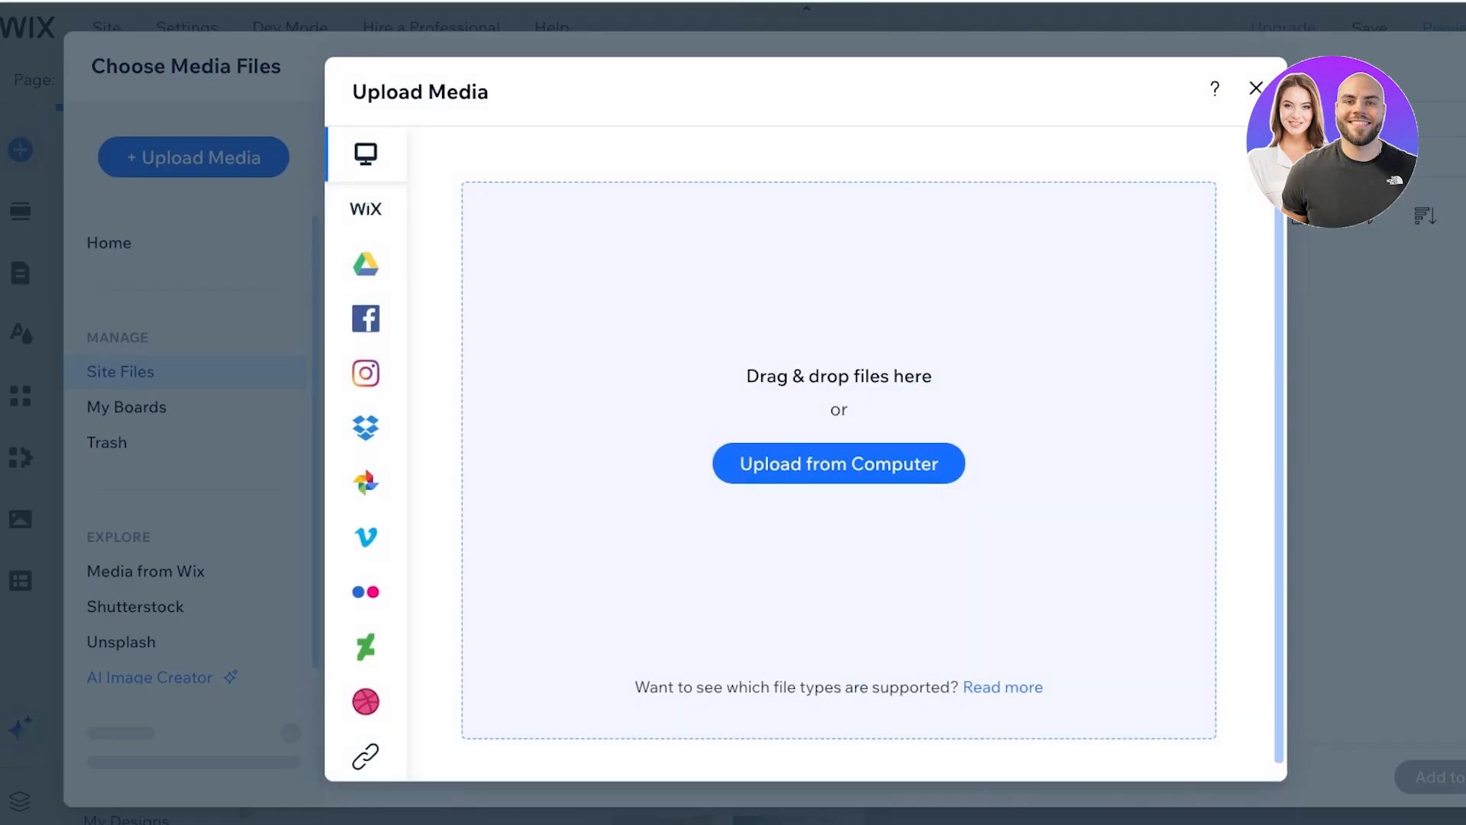
click(1257, 89)
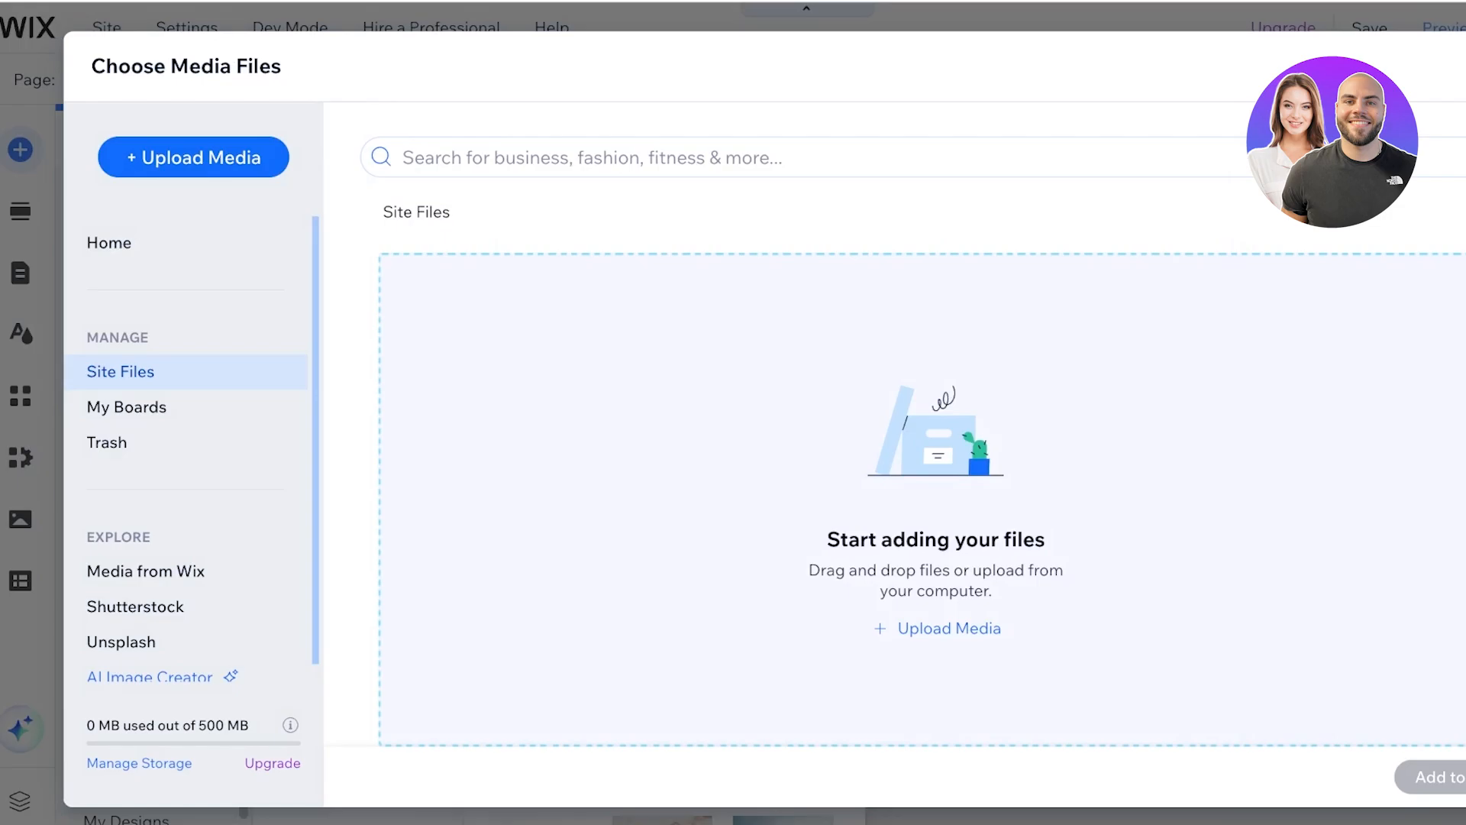
key(Escape)
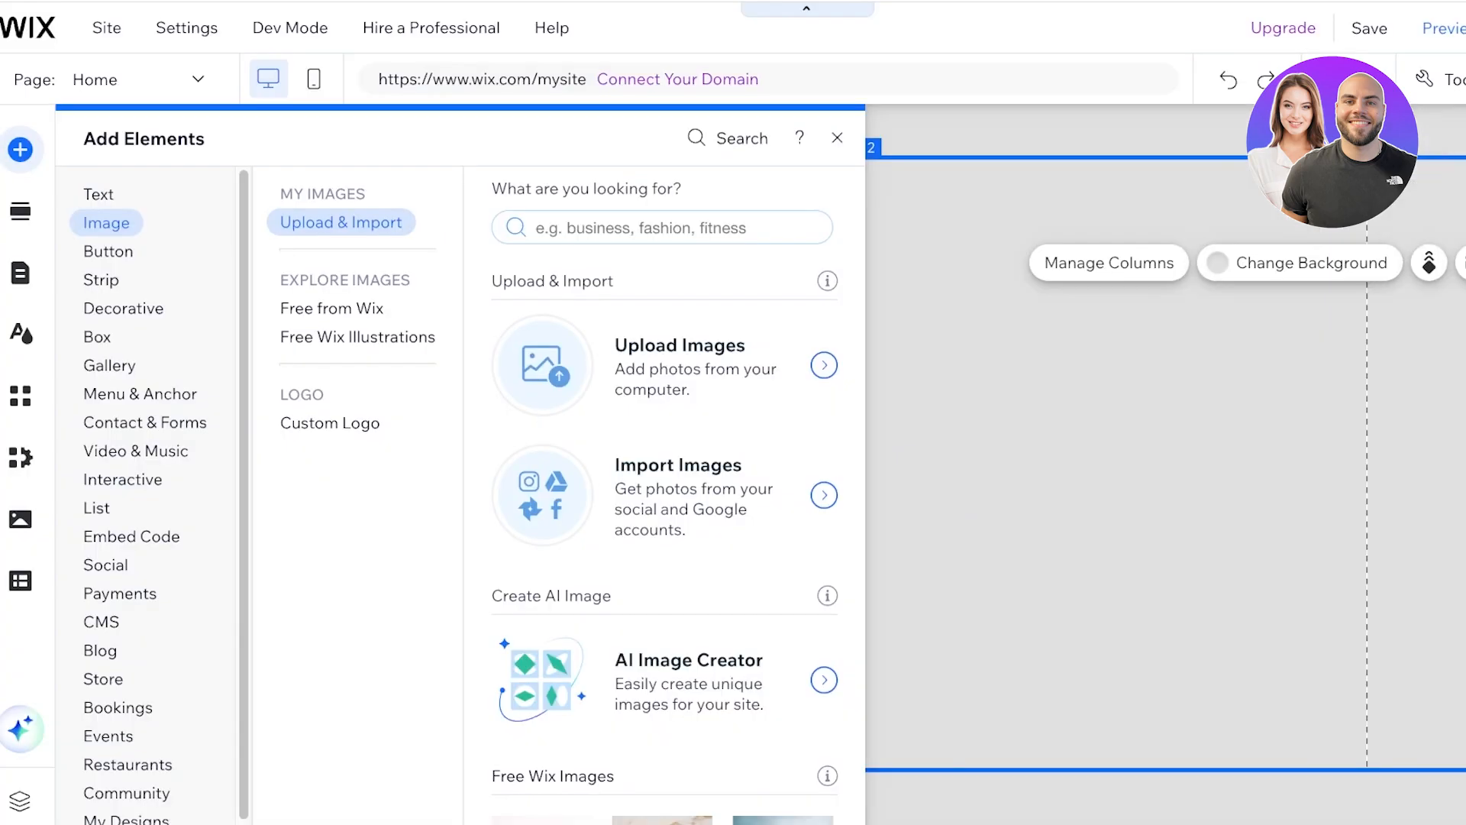
Step: Search the free Wix images for "couple" and add the photo of the couple embracing in a field
click(331, 309)
click(661, 202)
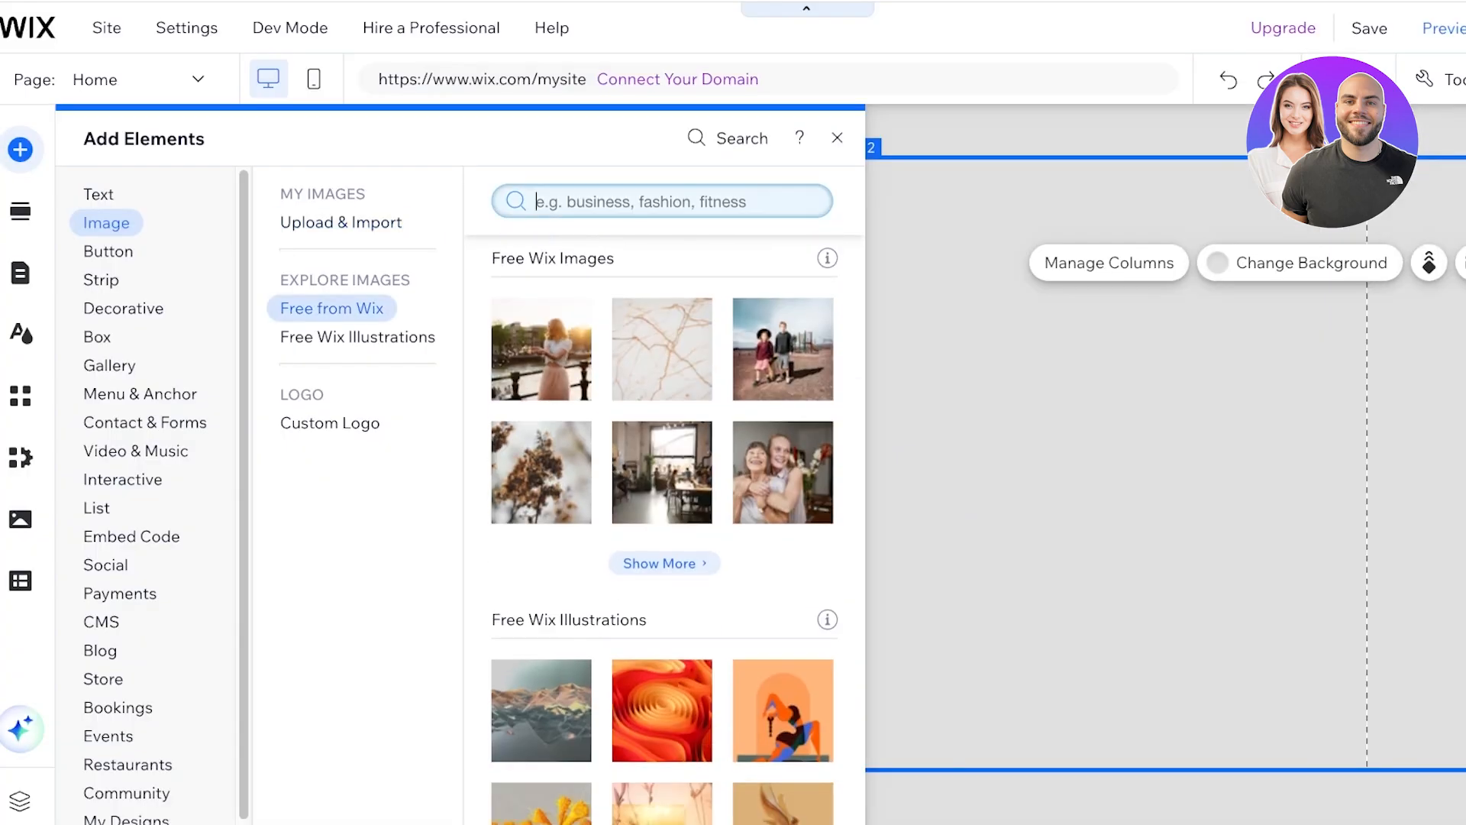
text(we)
key(BackSpace)
key(BackSpace)
text(co)
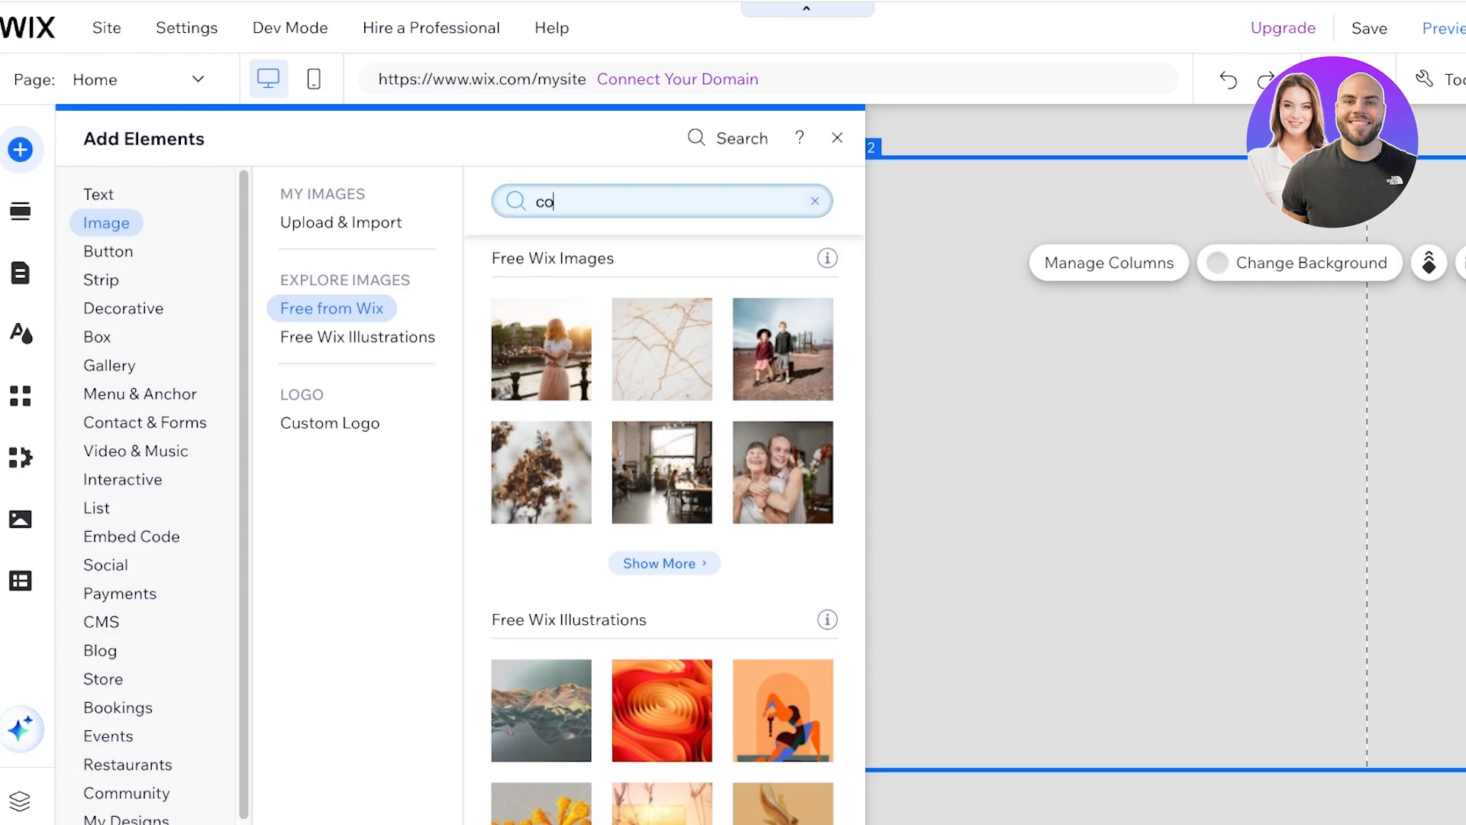
text(ouple)
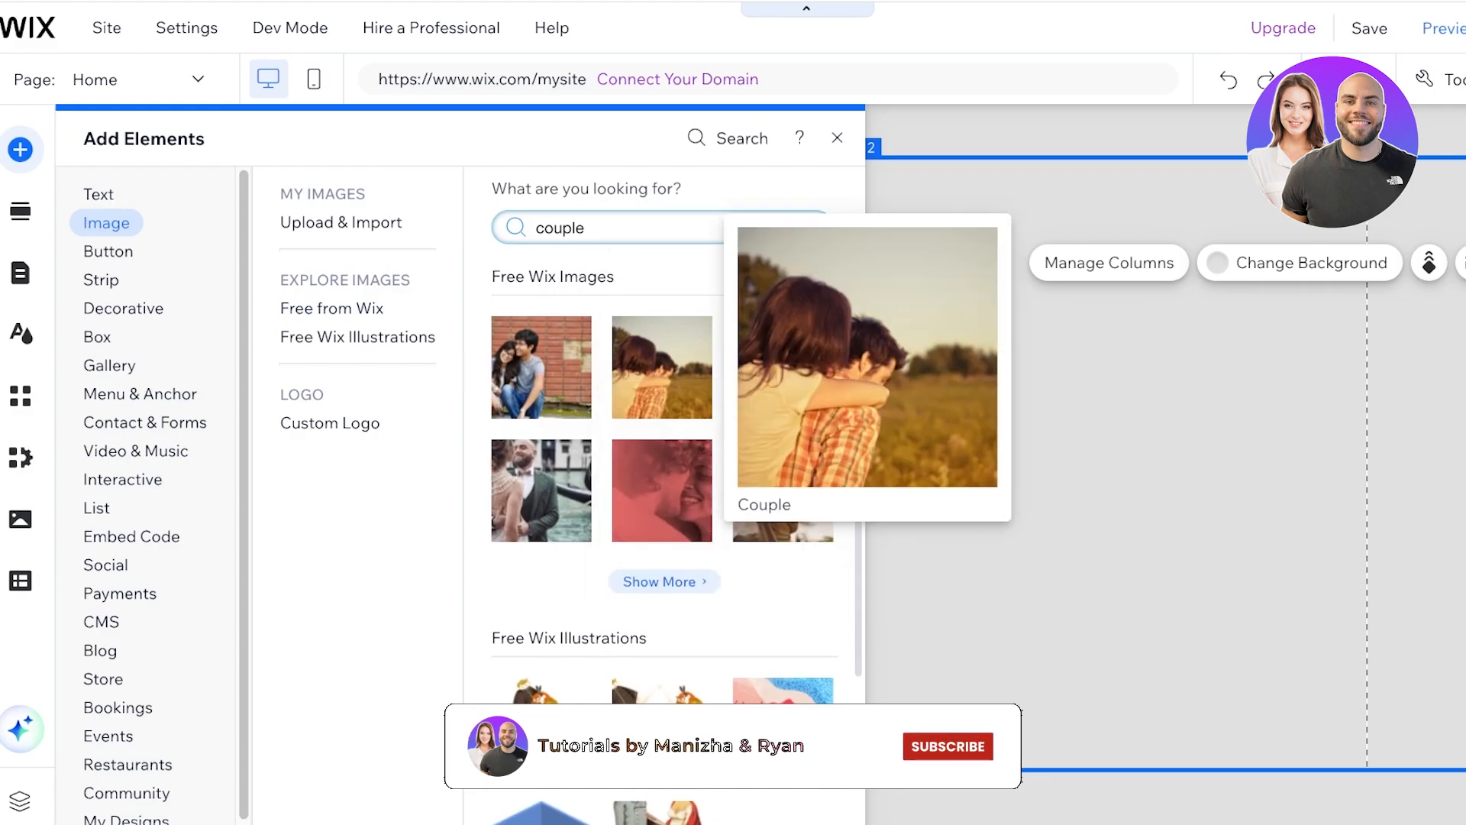
click(661, 366)
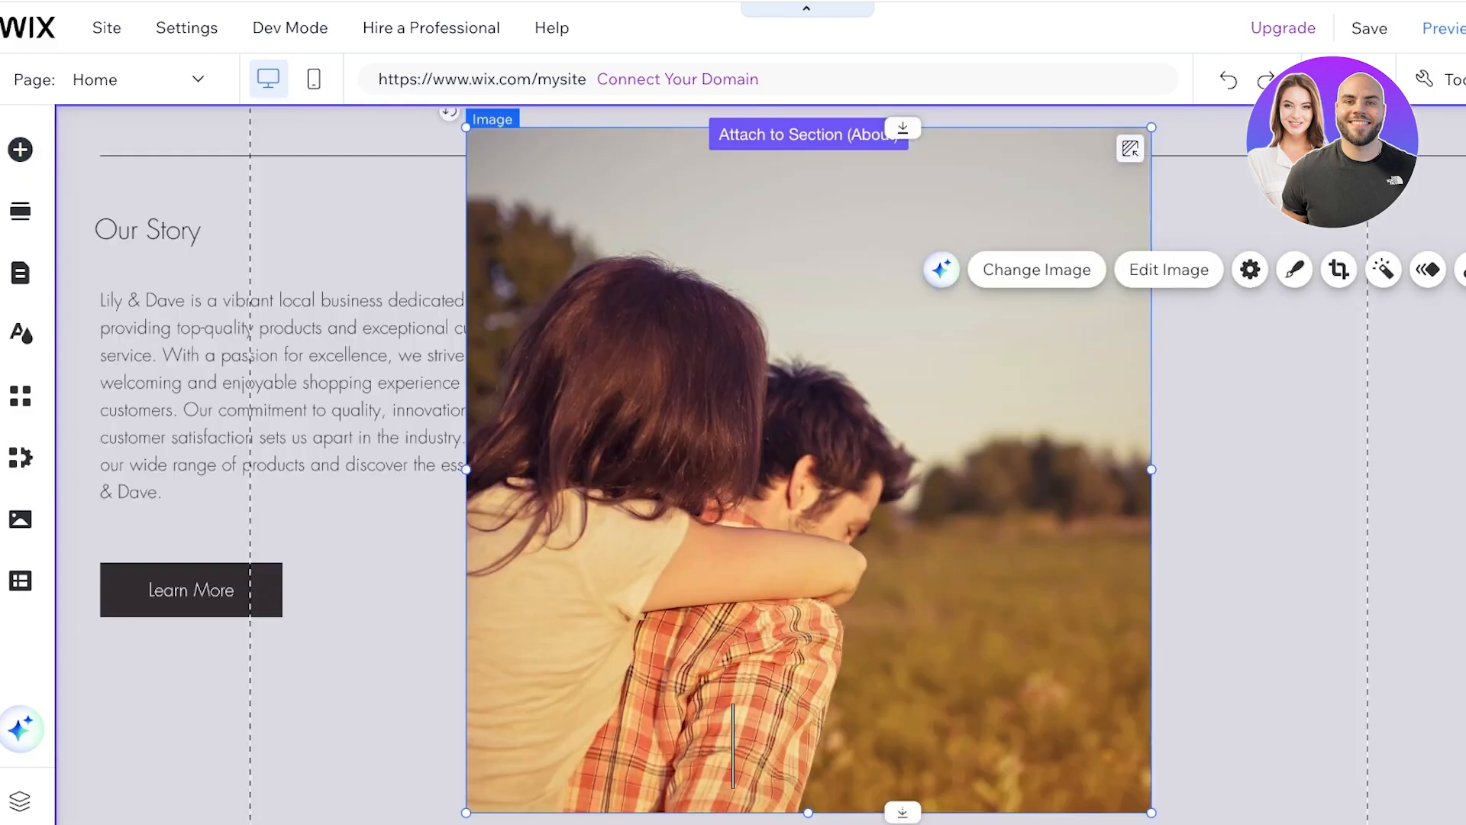
Step: Move the couple photo to the right half of the about section, with its upper edge just below the header
drag(751, 745, 1072, 745)
scroll(1072, 650, up, 4)
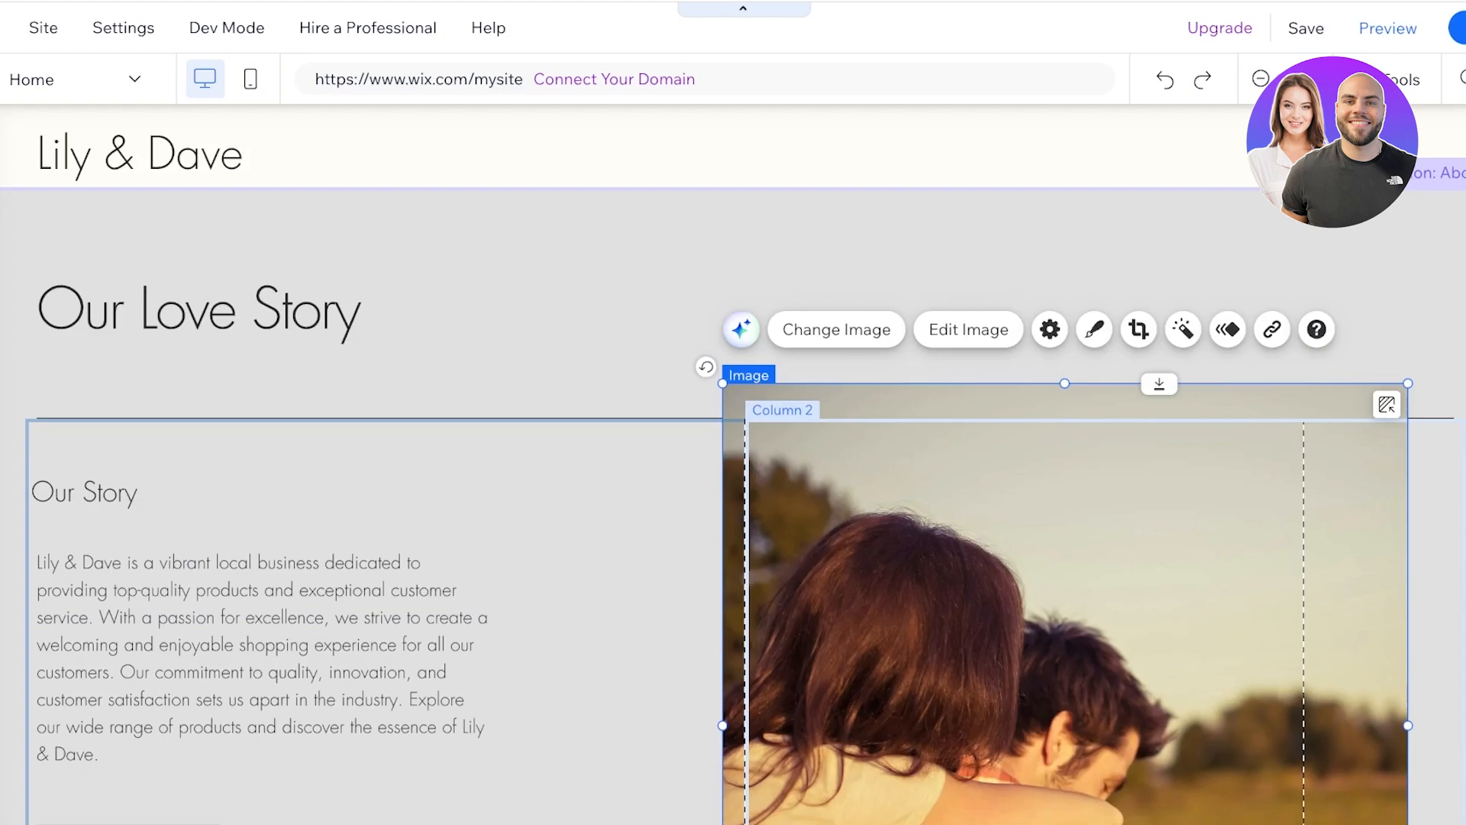
drag(1071, 650, 1078, 479)
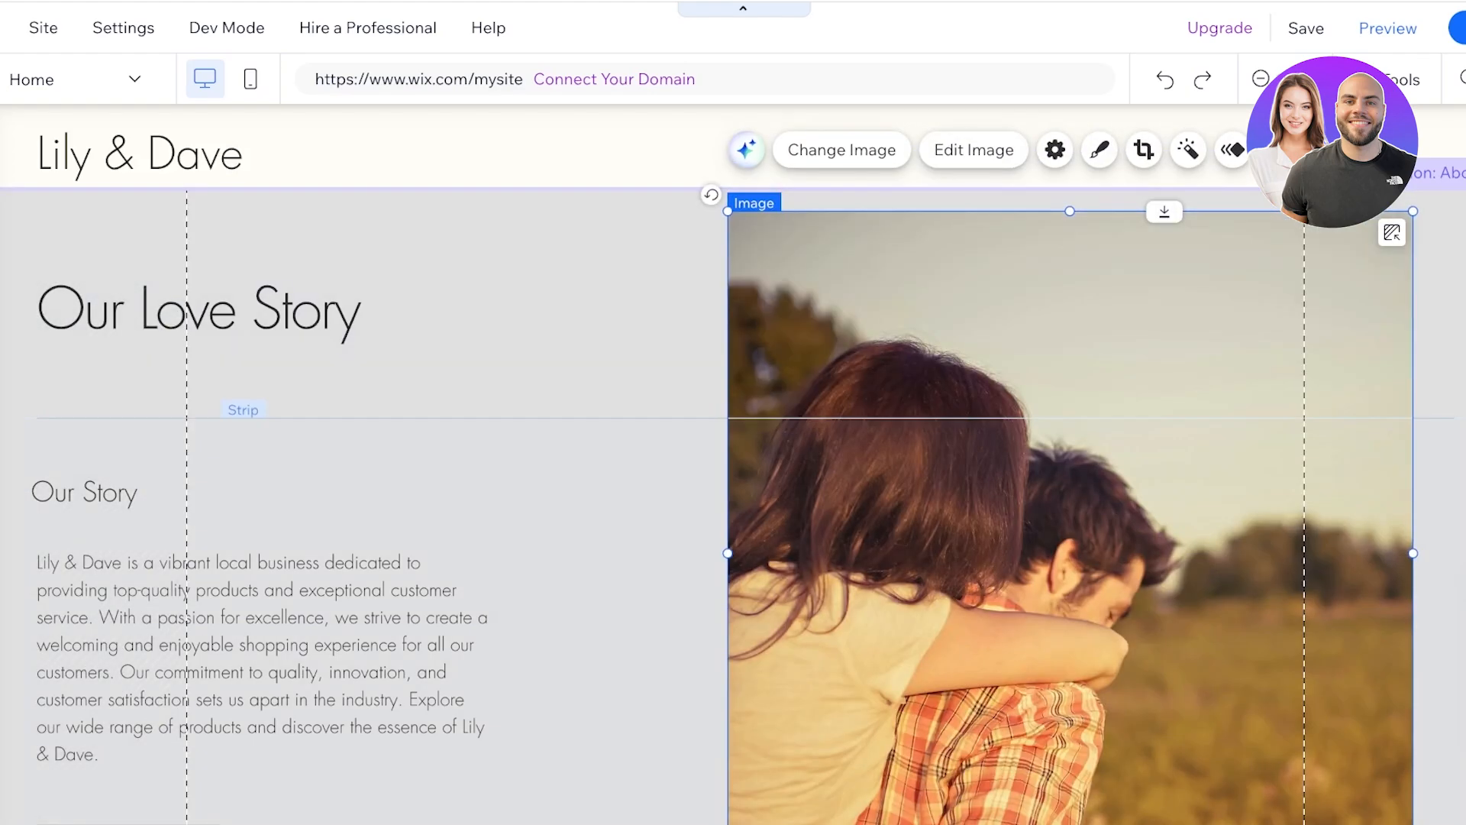
Step: Delete the strip with the "Our Story" heading, the business description and the Learn More button from the about section
click(650, 458)
mouse_move(1436, 535)
mouse_down()
mouse_move(1436, 599)
mouse_move(1436, 458)
mouse_move(1436, 517)
mouse_up()
click(1191, 535)
click(306, 627)
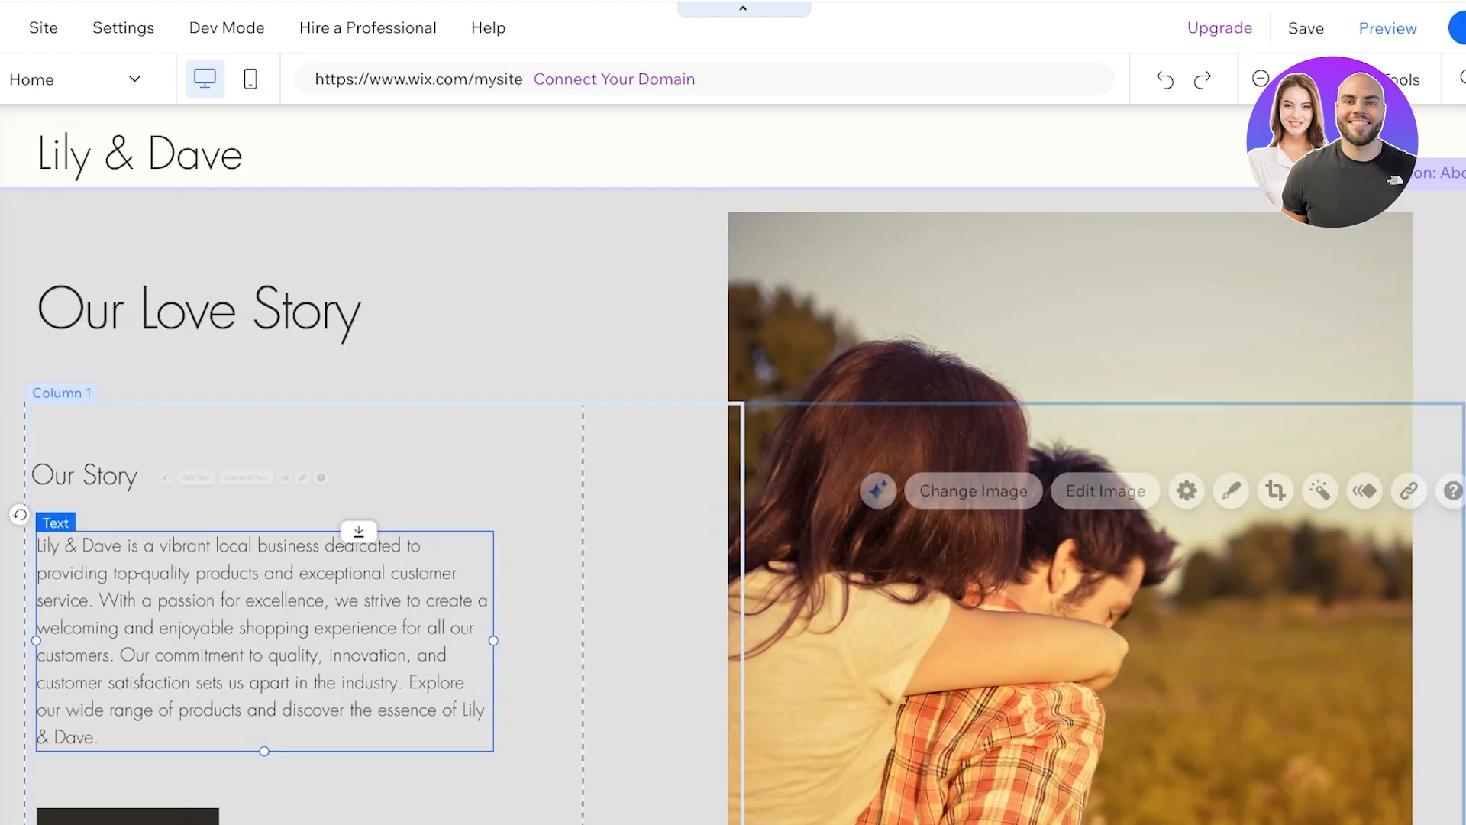
click(611, 580)
key(Delete)
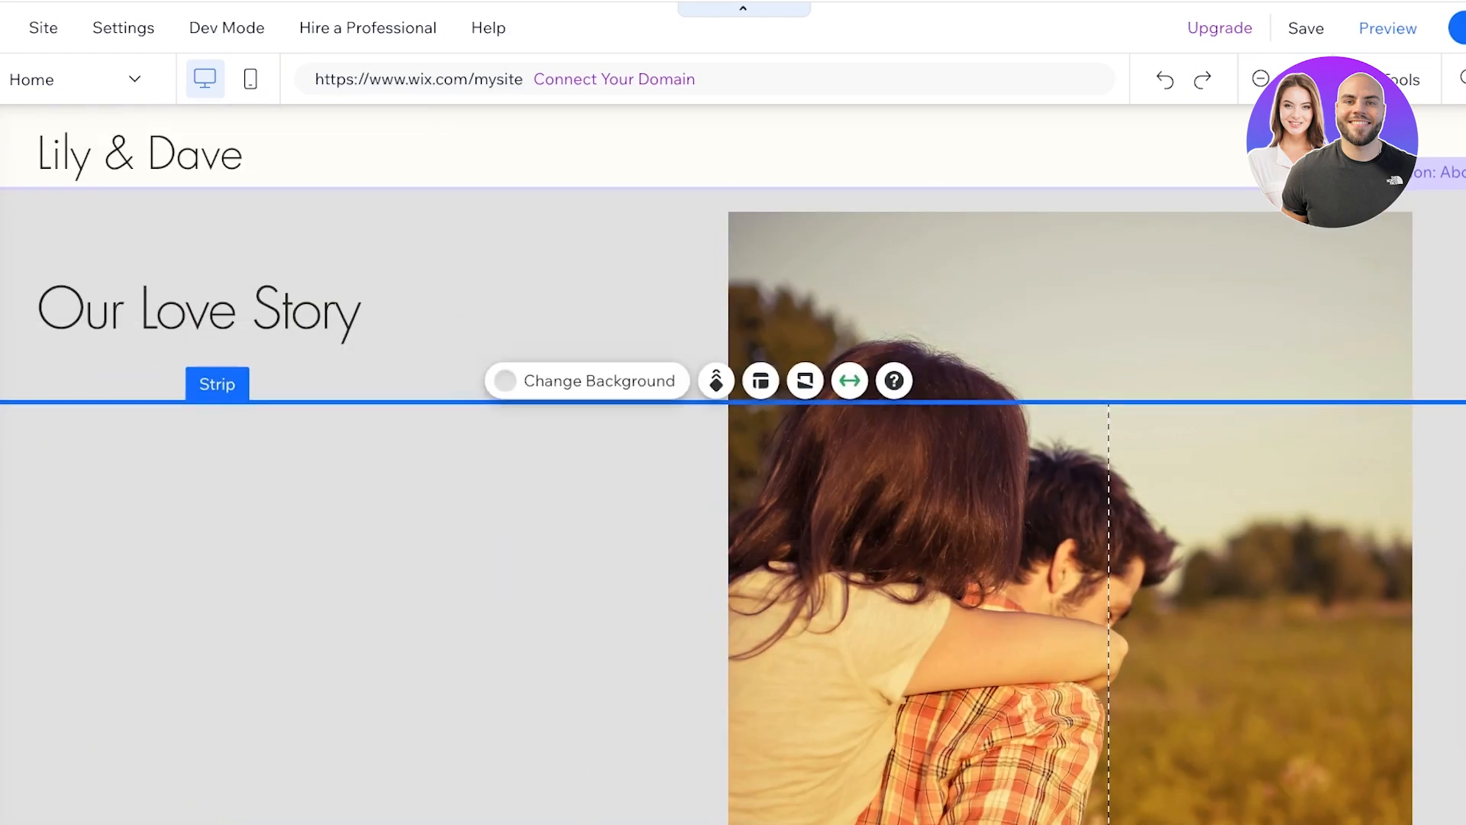
scroll(733, 489, down, 5)
scroll(733, 489, up, 4)
key(Delete)
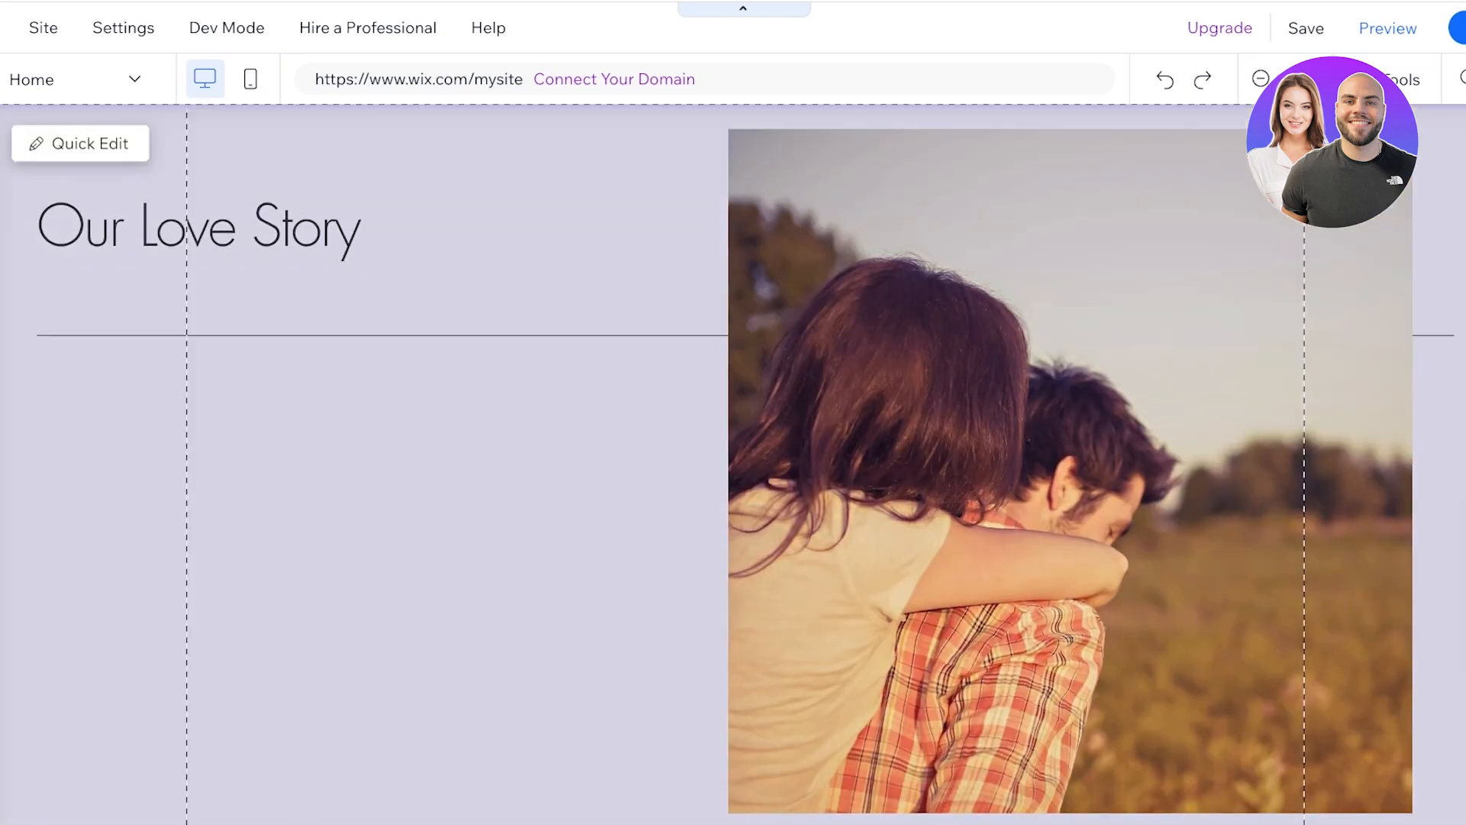
Step: Delete the horizontal divider line below the "Our Love Story" heading
click(668, 315)
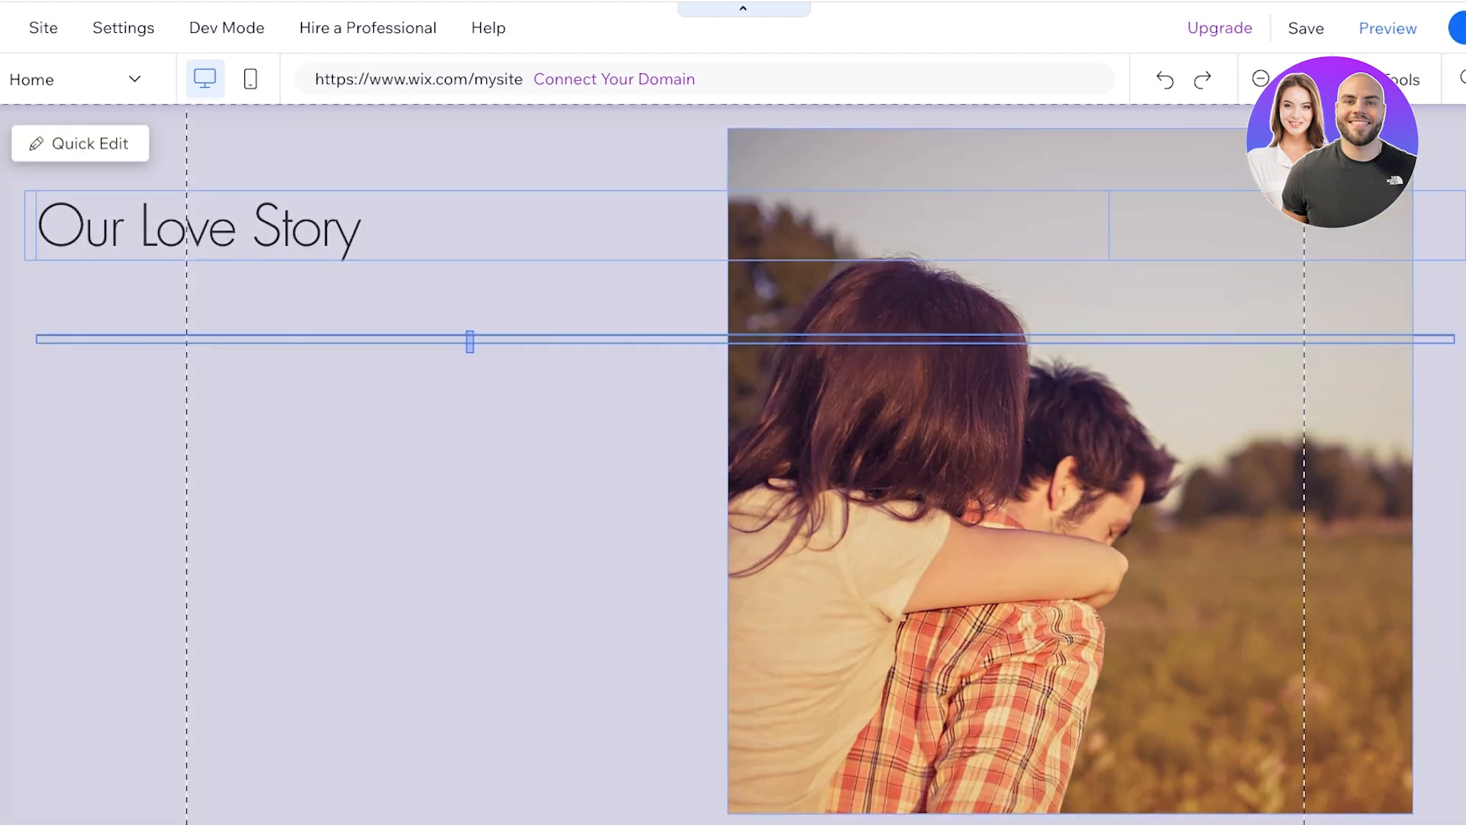
click(469, 336)
key(Delete)
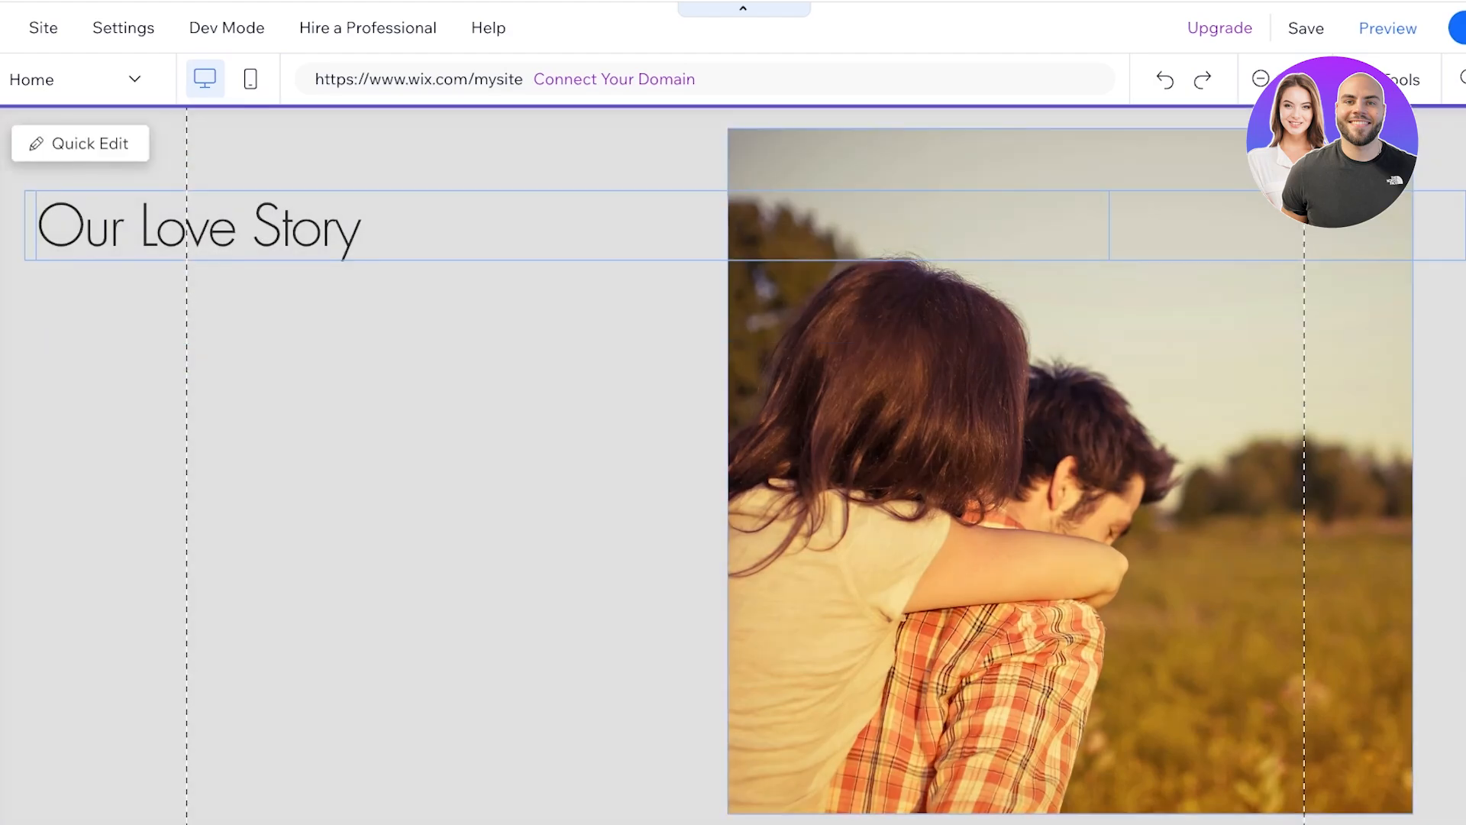
Step: Shift the "Our Love Story" heading right and slightly up, and the couple photo right and slightly down
drag(1070, 458, 1100, 544)
drag(200, 308, 395, 277)
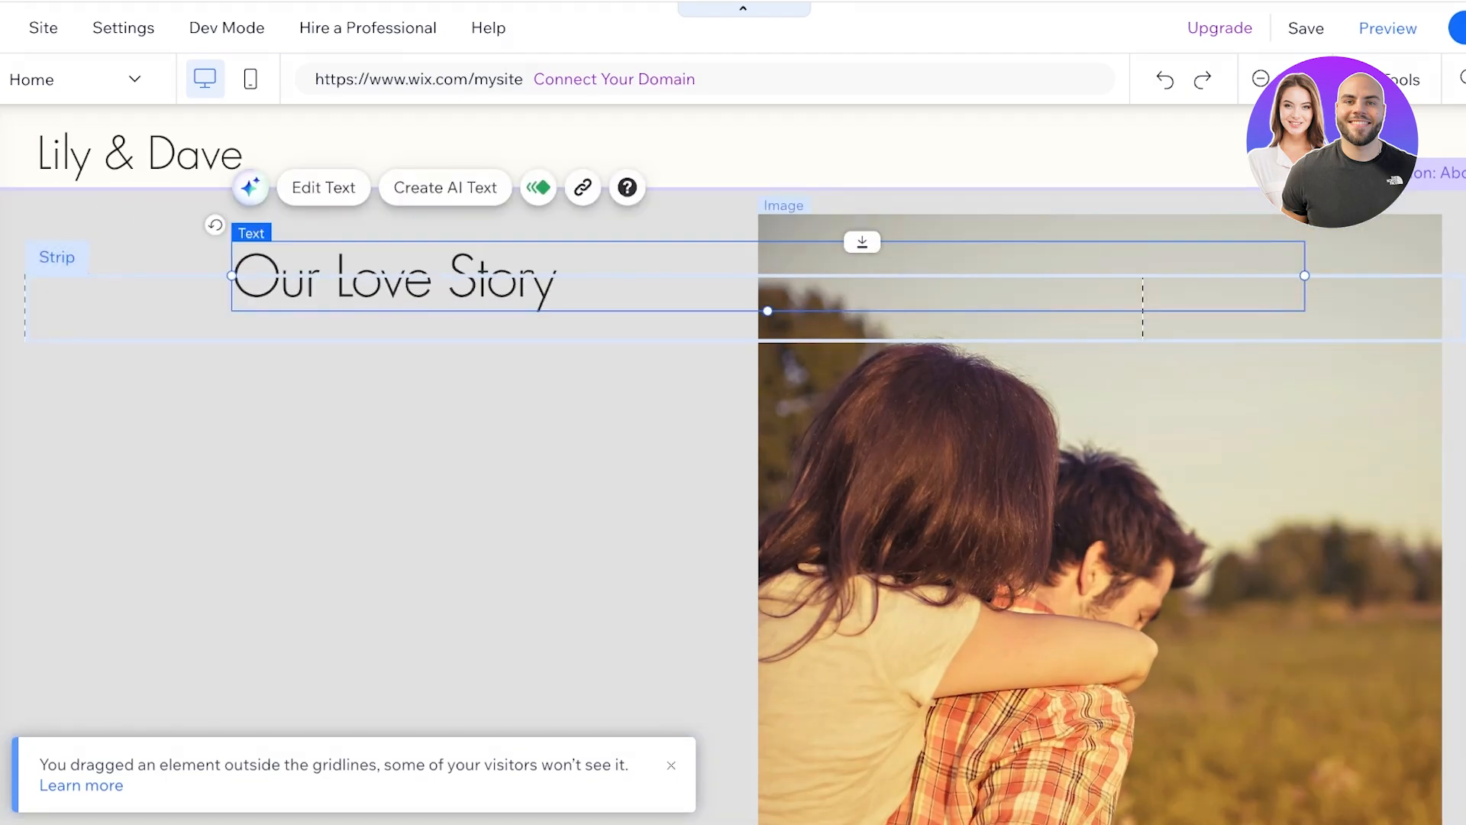
drag(1069, 489, 1092, 496)
Step: Add a themed Heading 3 text below the "Our Love Story" heading and change its style to Heading 6
click(2, 150)
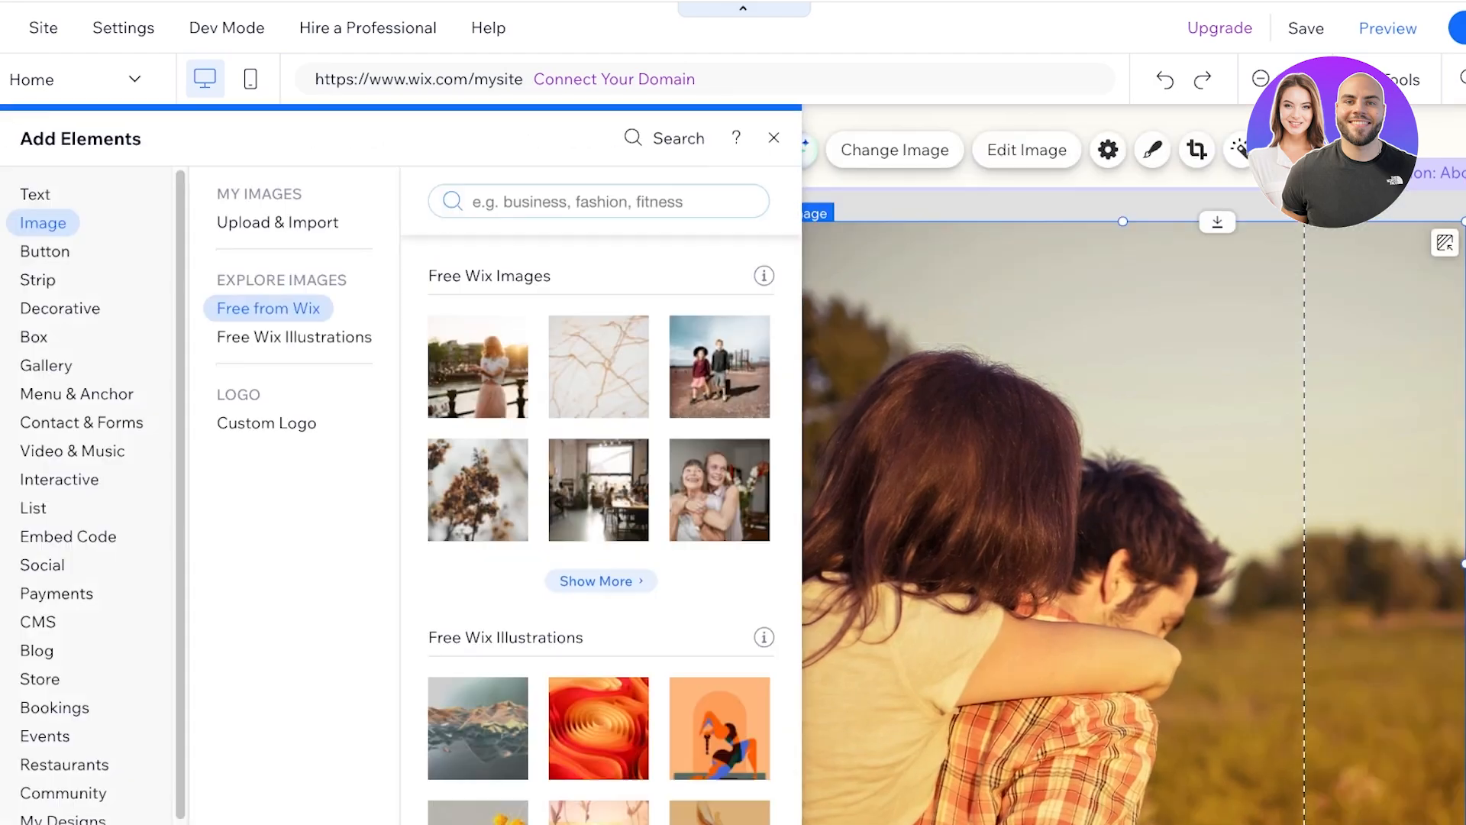
click(35, 194)
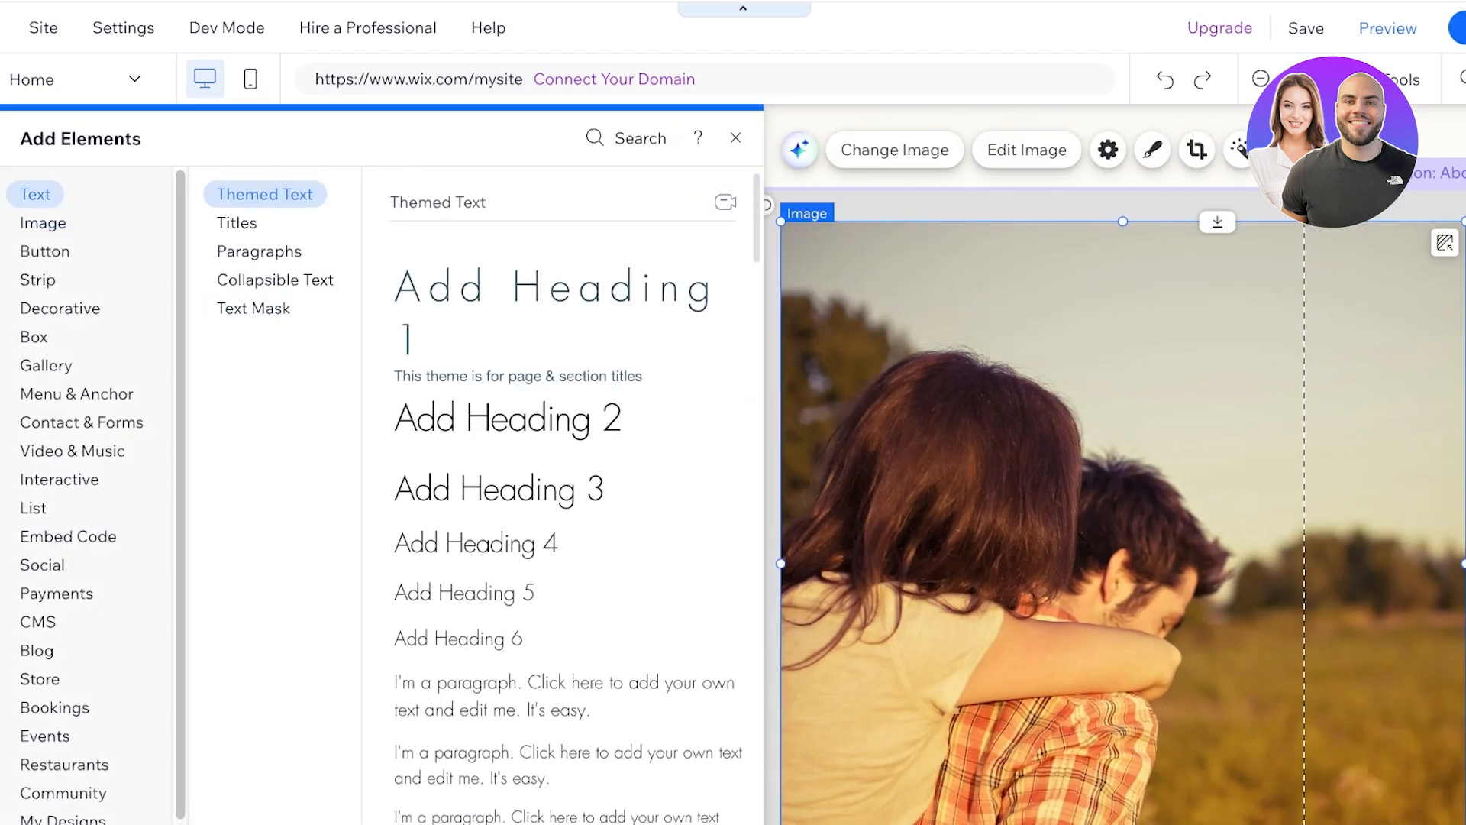
drag(507, 486, 493, 463)
drag(598, 463, 319, 447)
double_click(319, 447)
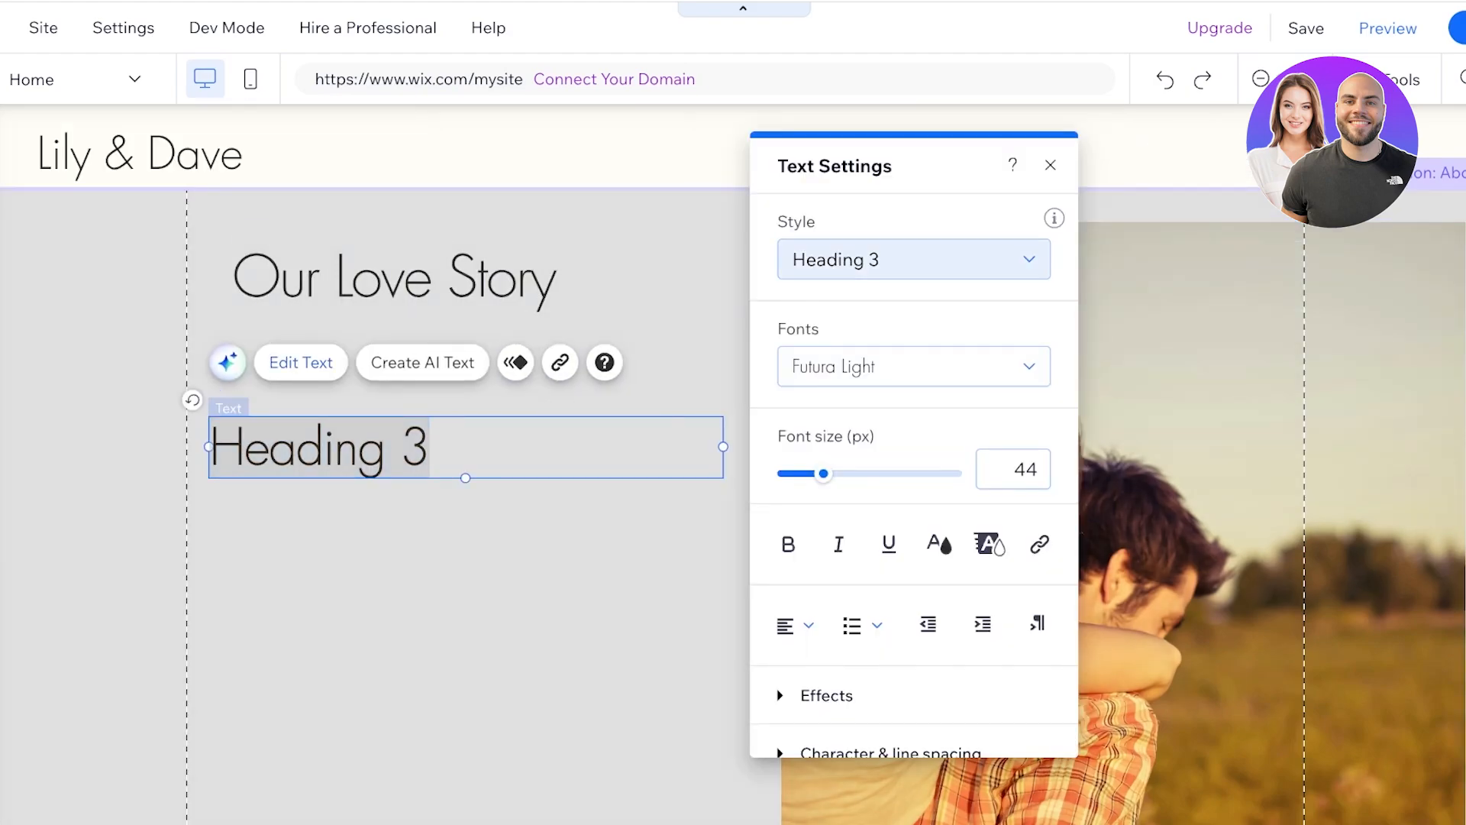
click(914, 259)
click(901, 524)
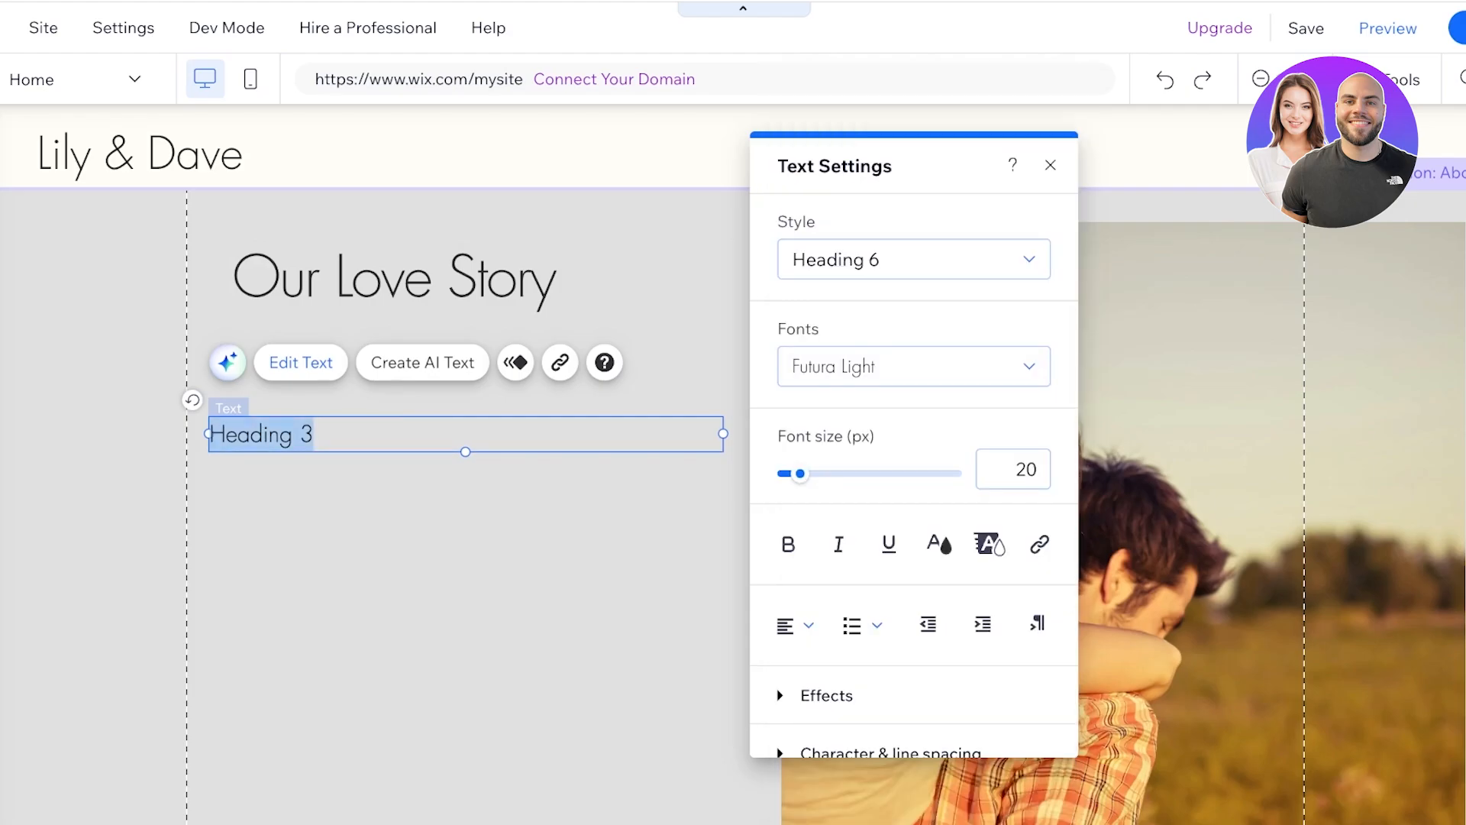
Step: Replace the text with "the journey ffrom strangers to lovers started in 2020 where we met in a cafe. We saw..." followed by lines of single dots
key(BackSpace)
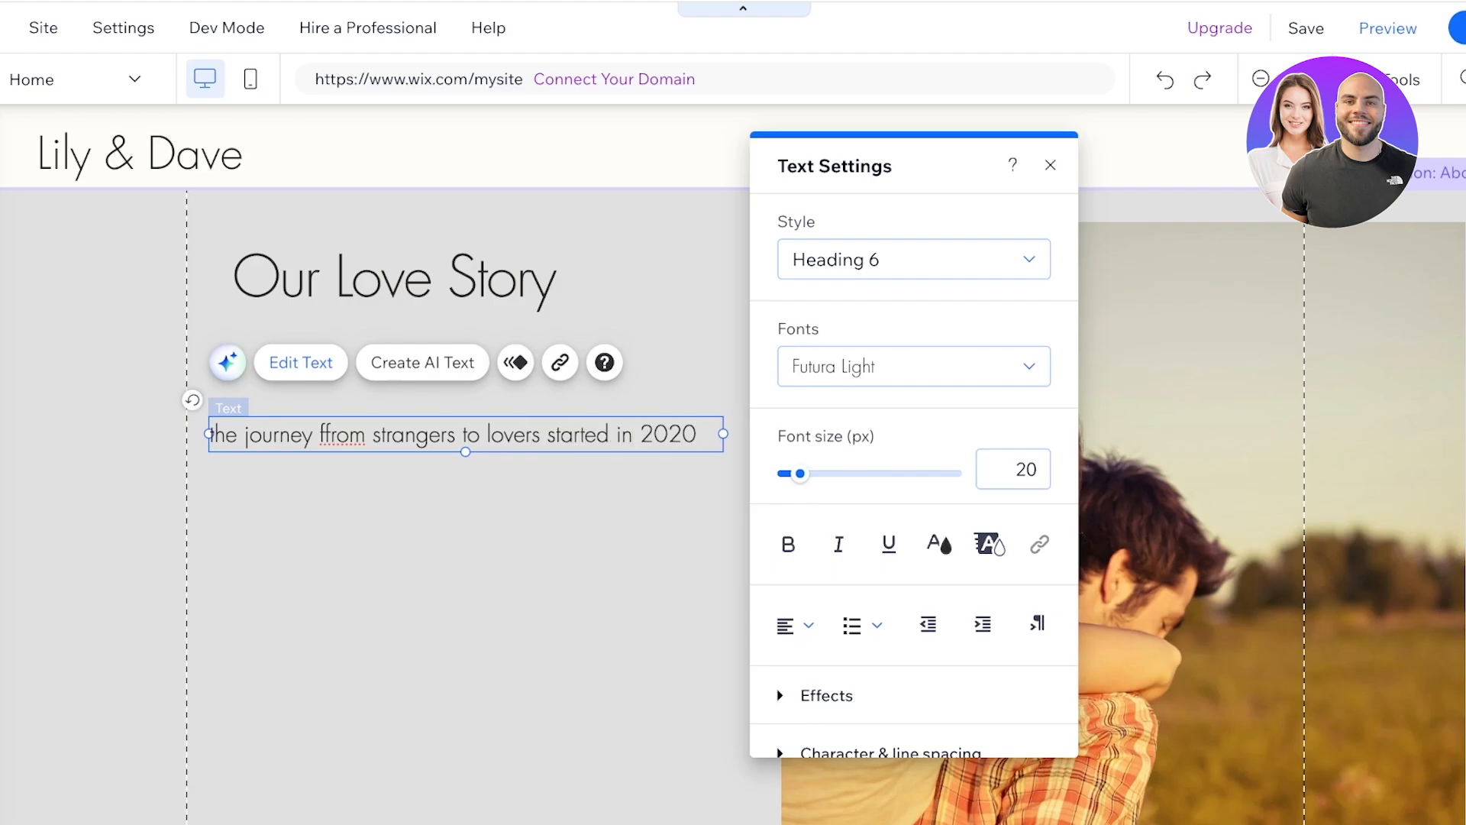
text(where we met in a cafe. We saw...)
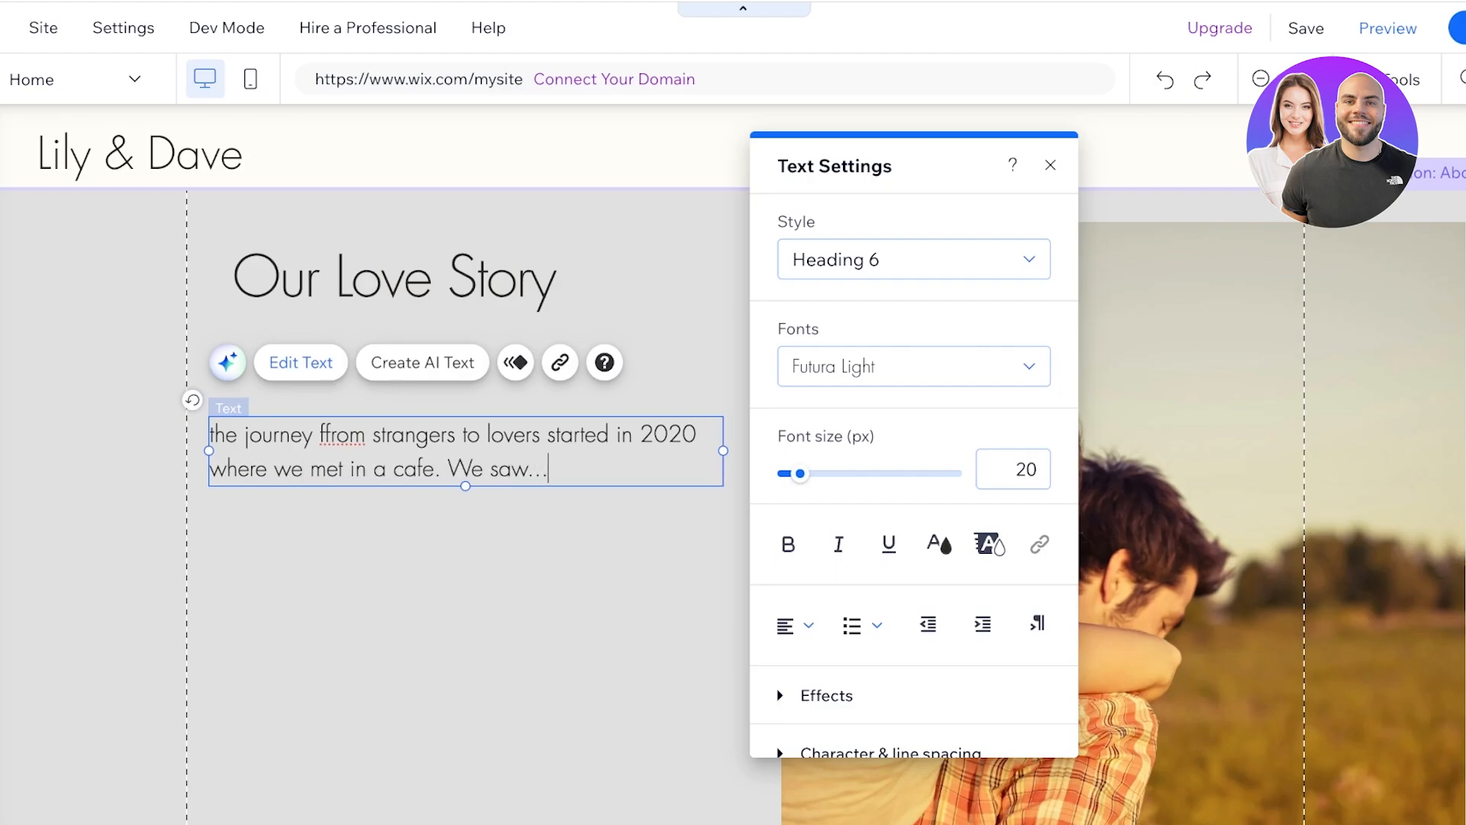
key(Return)
key(Return)
key(Return)
key(Return)
key(Return)
key(Return)
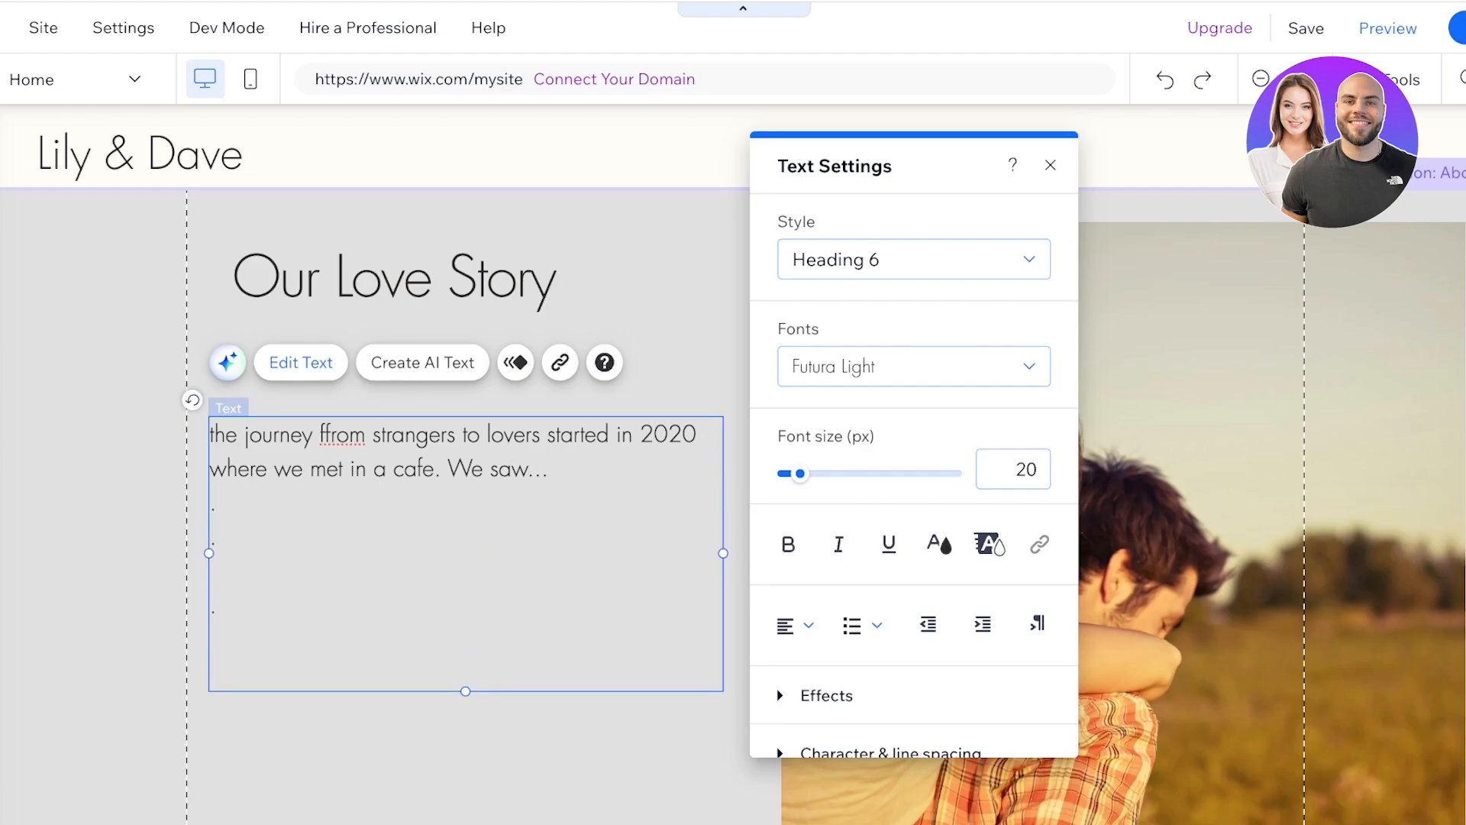
key(Return)
Step: Shift the couple photo and the love story text slightly left, and remove the remaining sections above the footer
drag(1177, 467, 1135, 471)
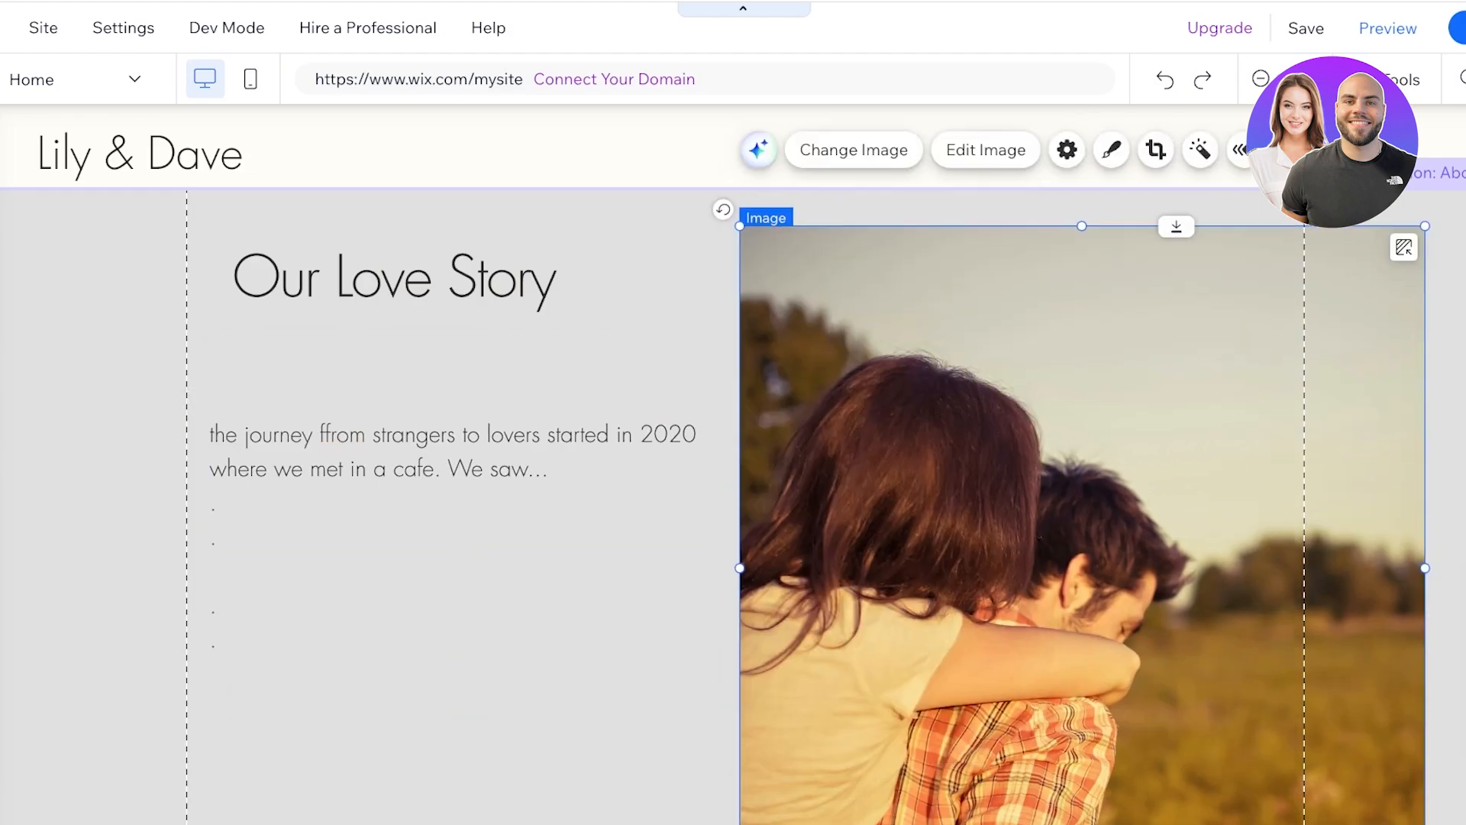
drag(458, 535, 415, 488)
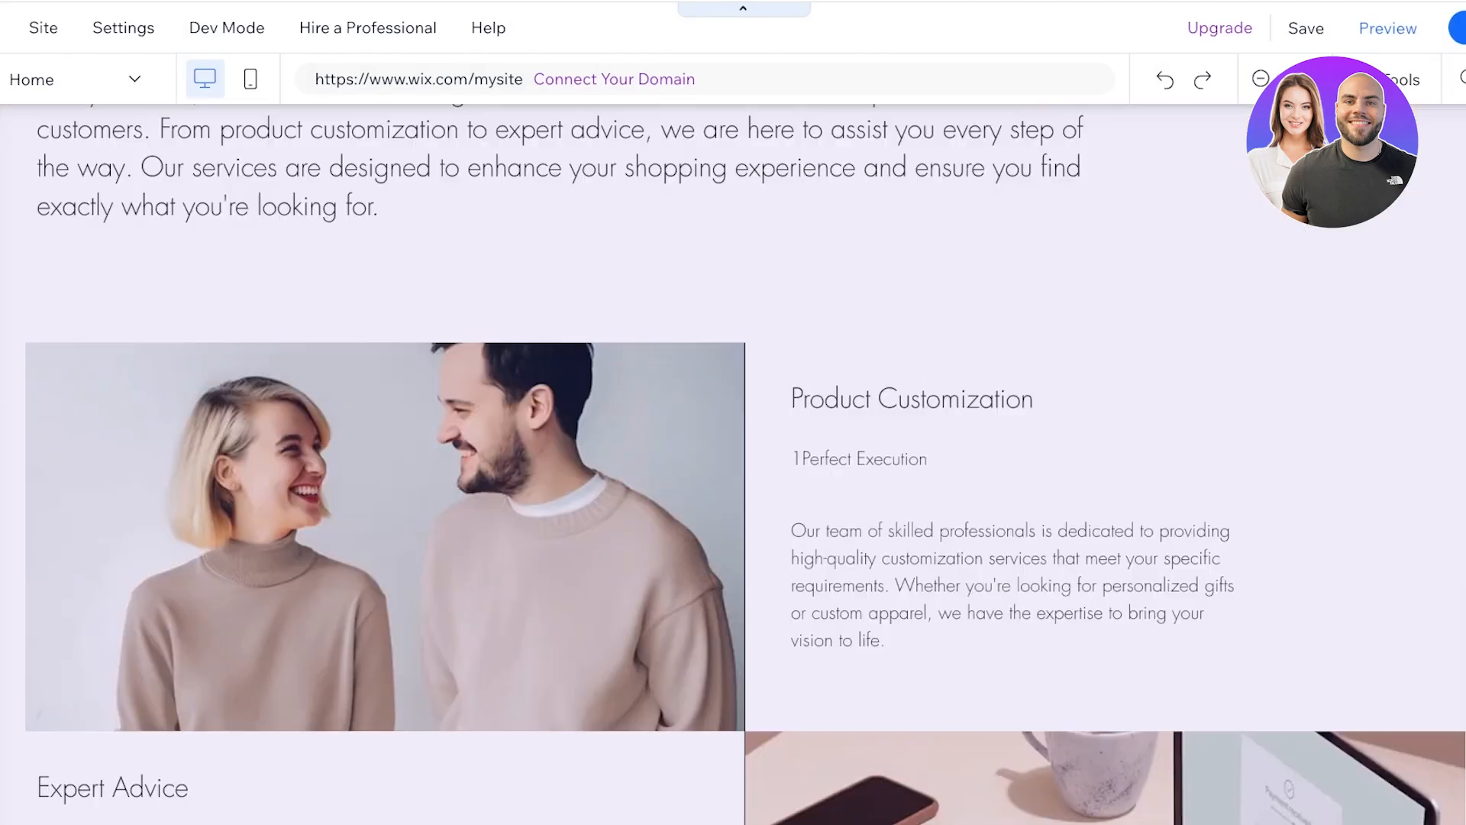
scroll(733, 464, up, 8)
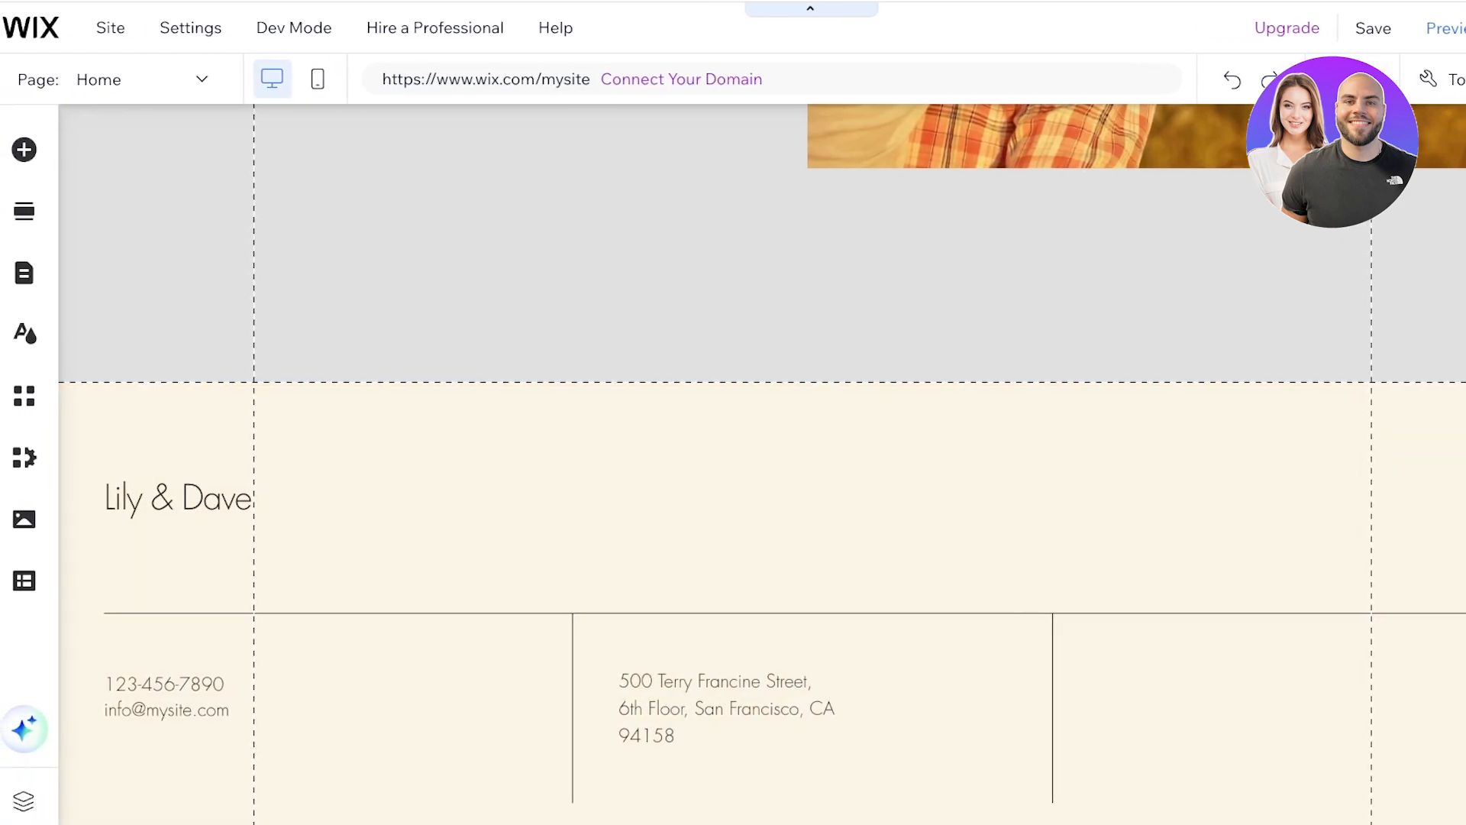
click(24, 149)
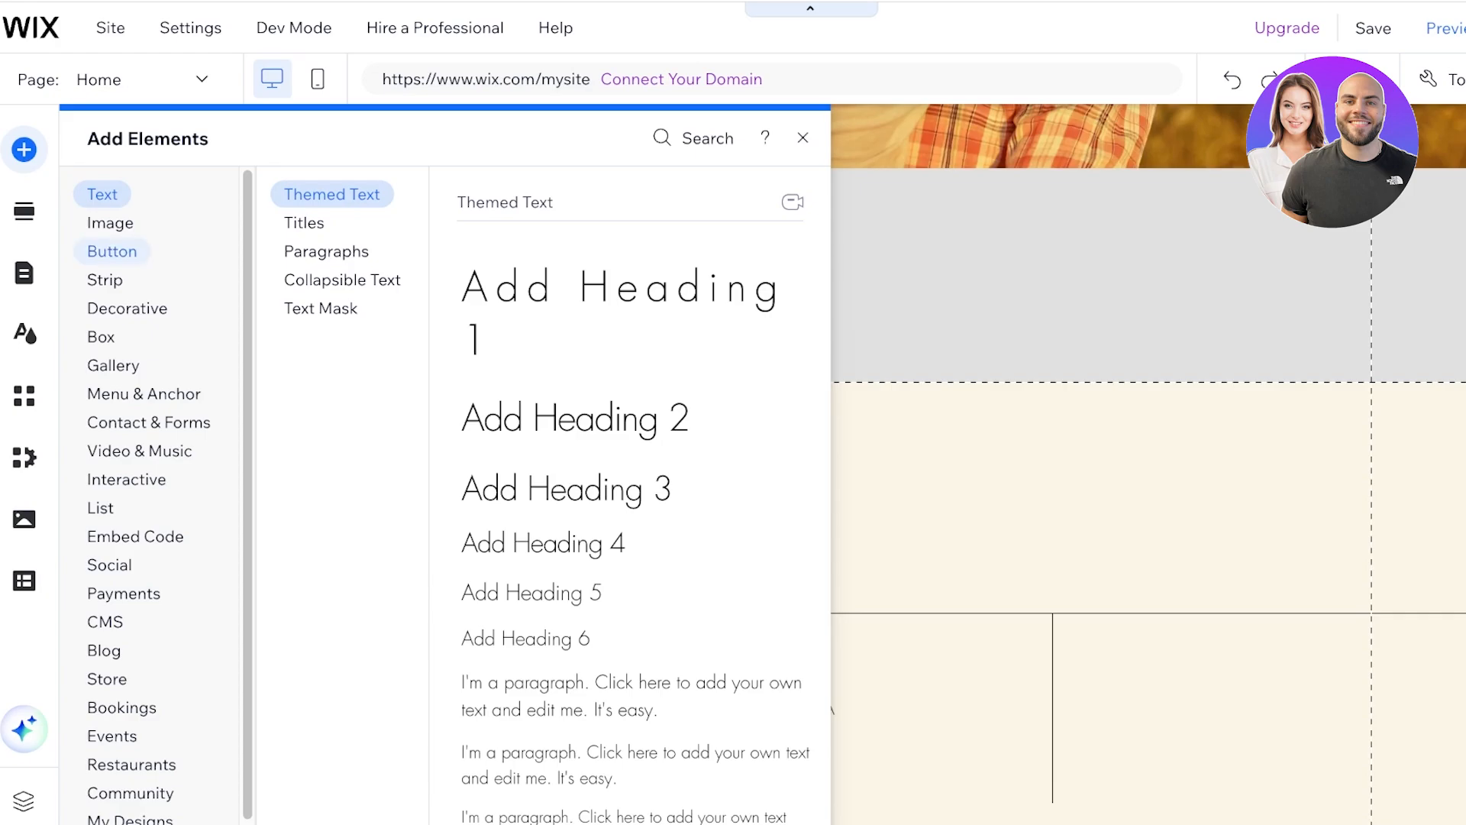
click(111, 251)
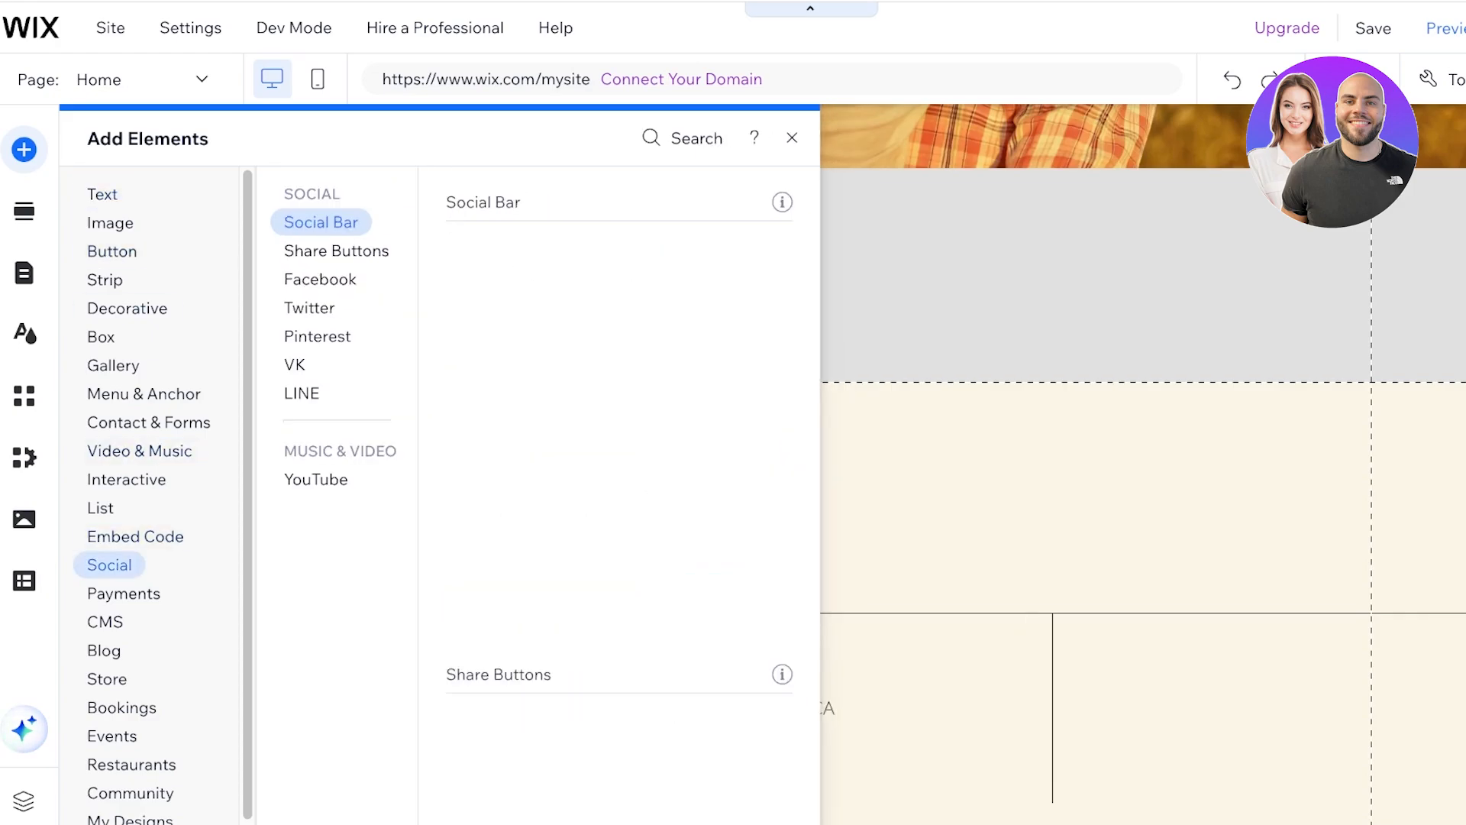
mouse_move(113, 366)
mouse_move(101, 337)
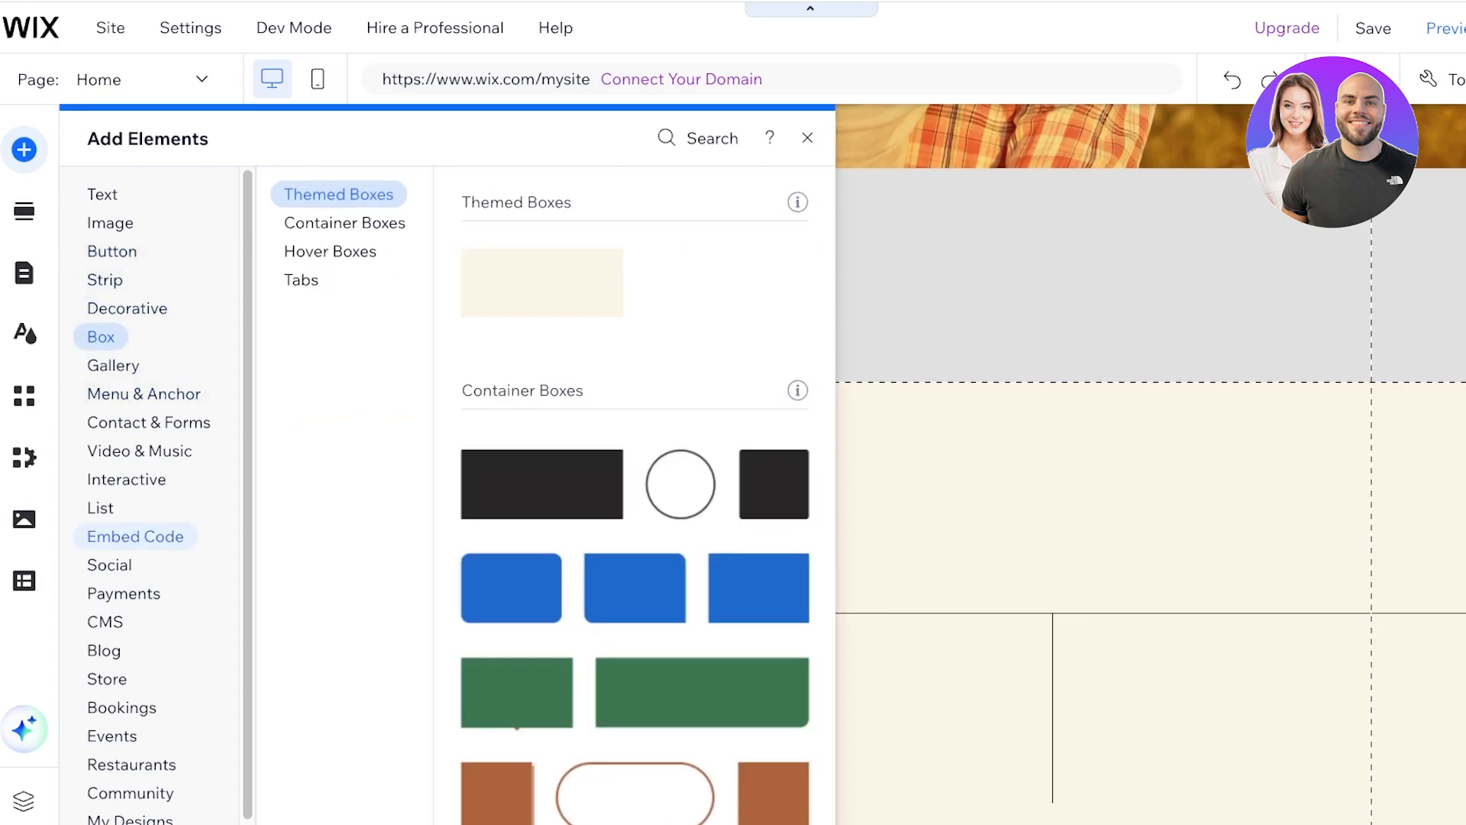
mouse_move(135, 536)
click(838, 138)
Step: Add a blank section between the love story section and the footer
click(813, 382)
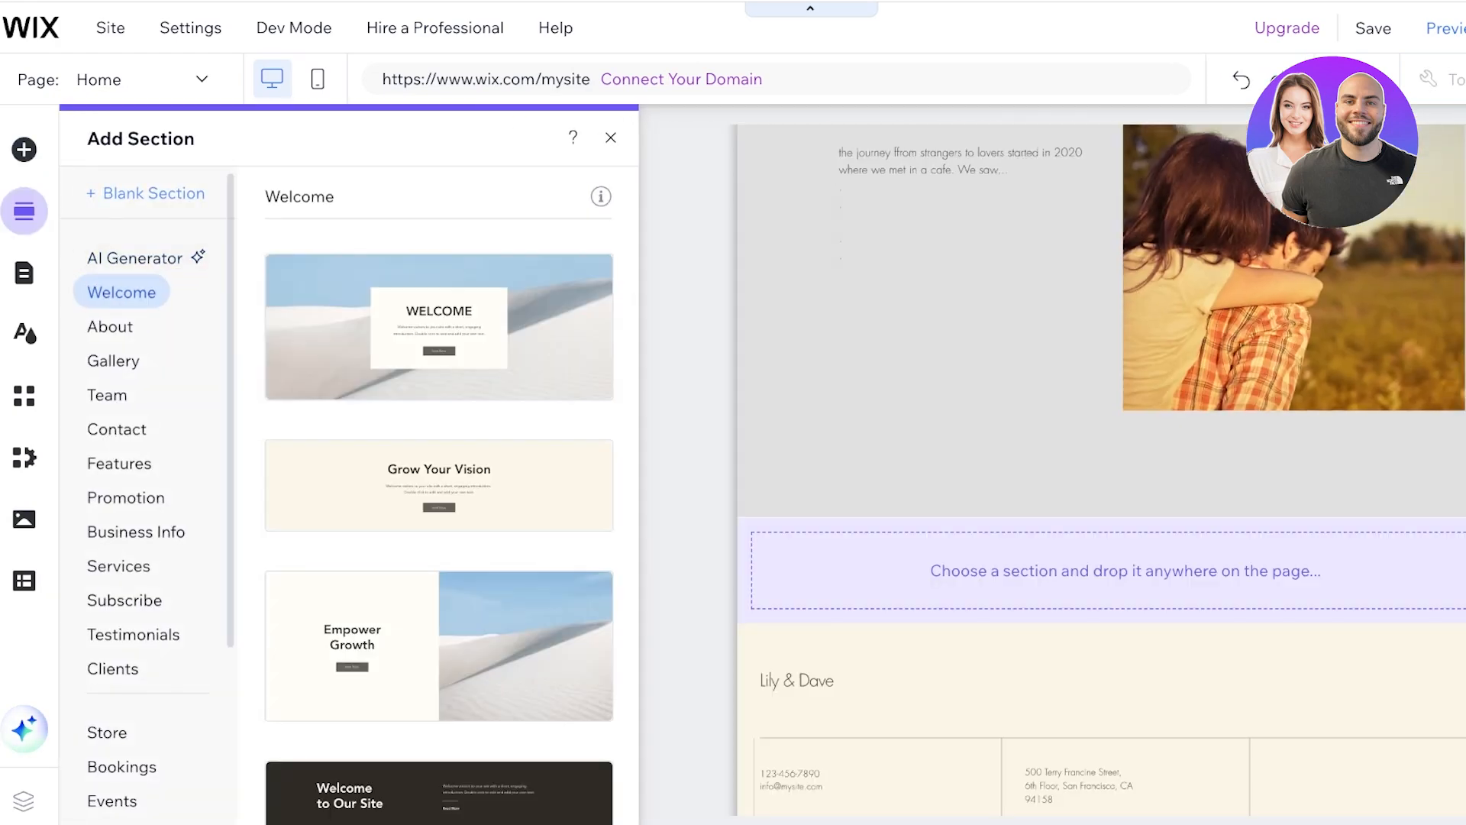
click(145, 194)
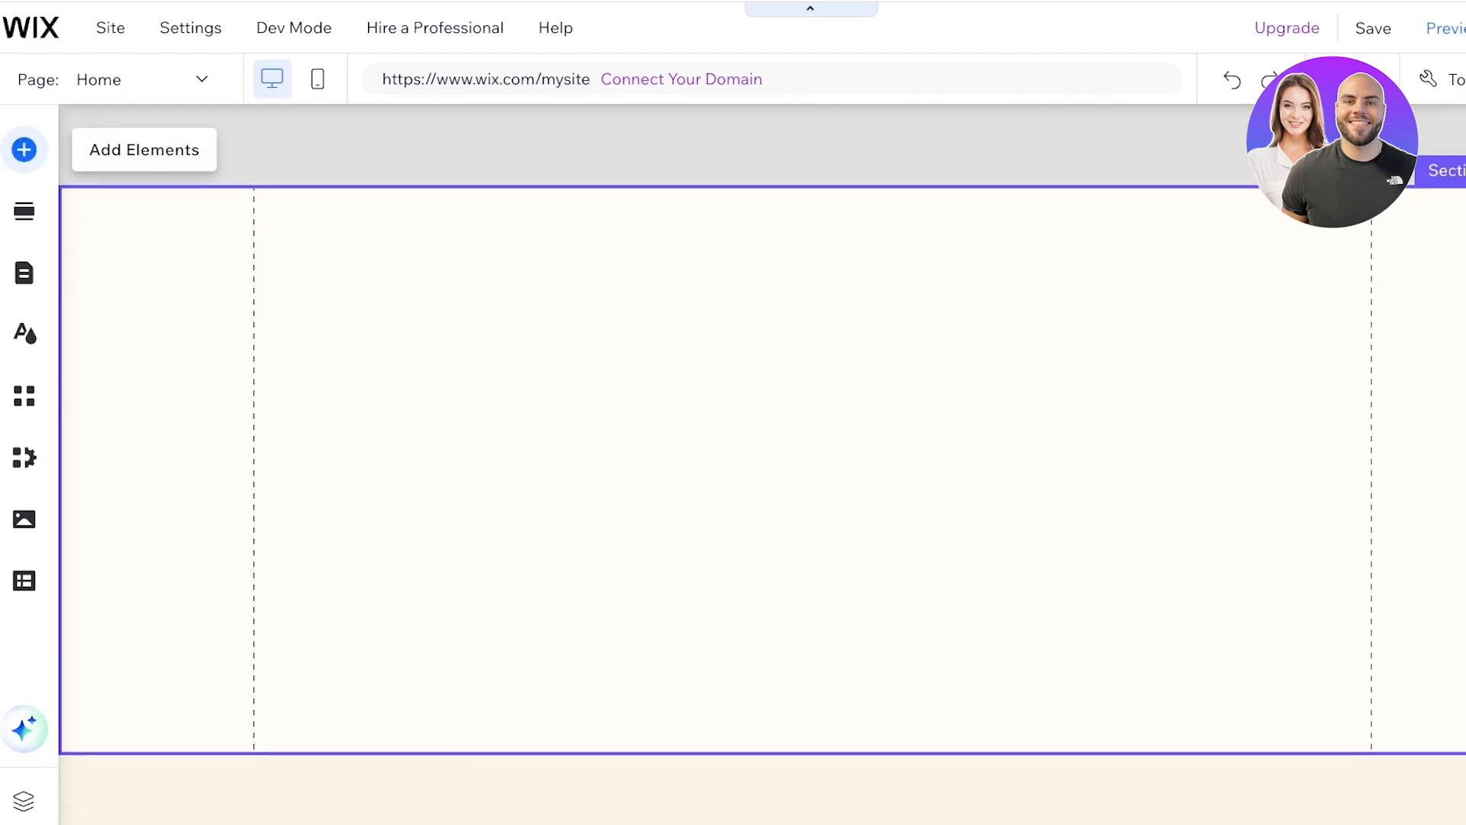
Step: Start creating the first event in the Wix Events & Tickets app
click(24, 149)
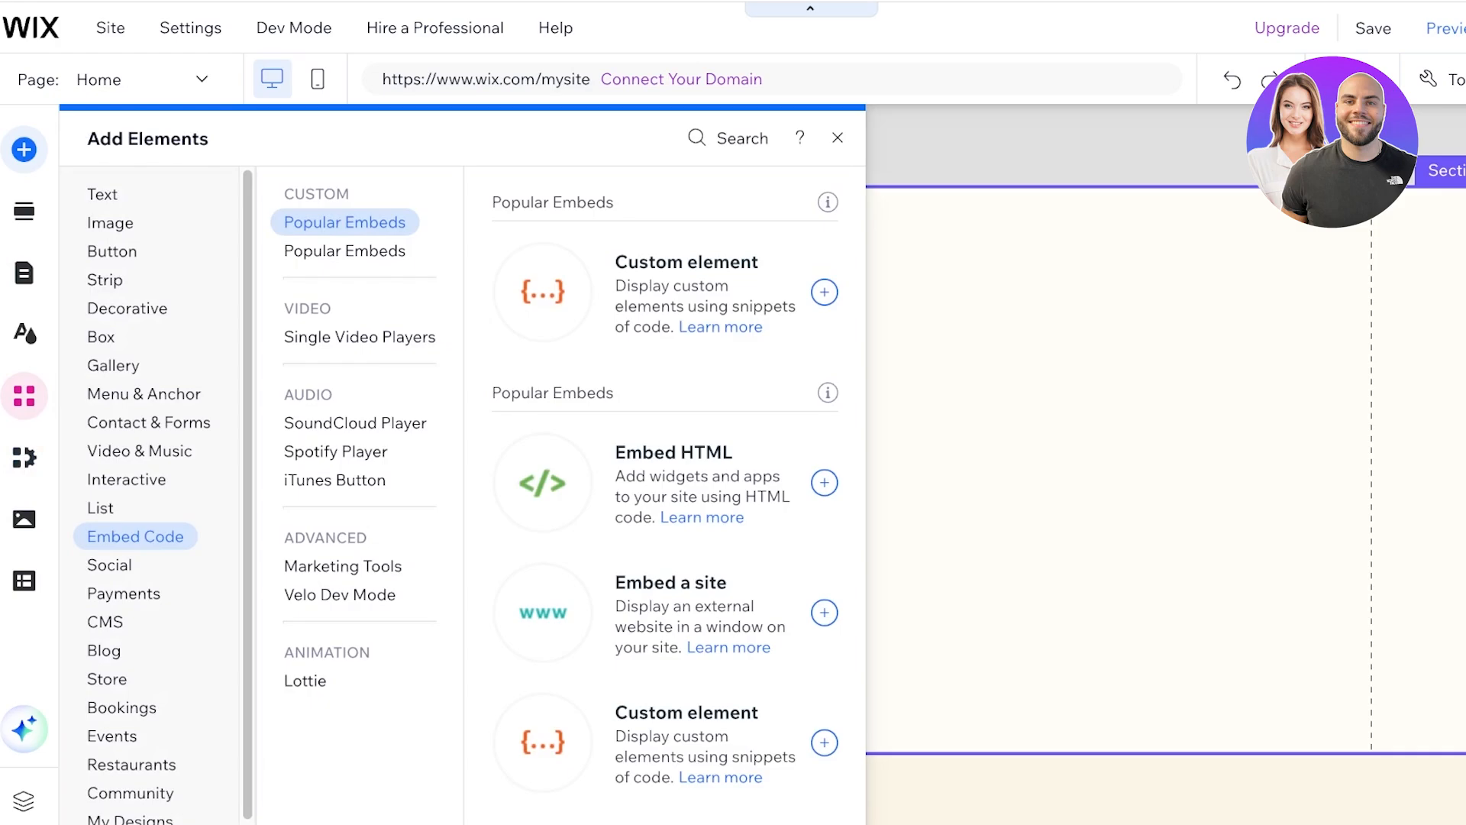
click(24, 394)
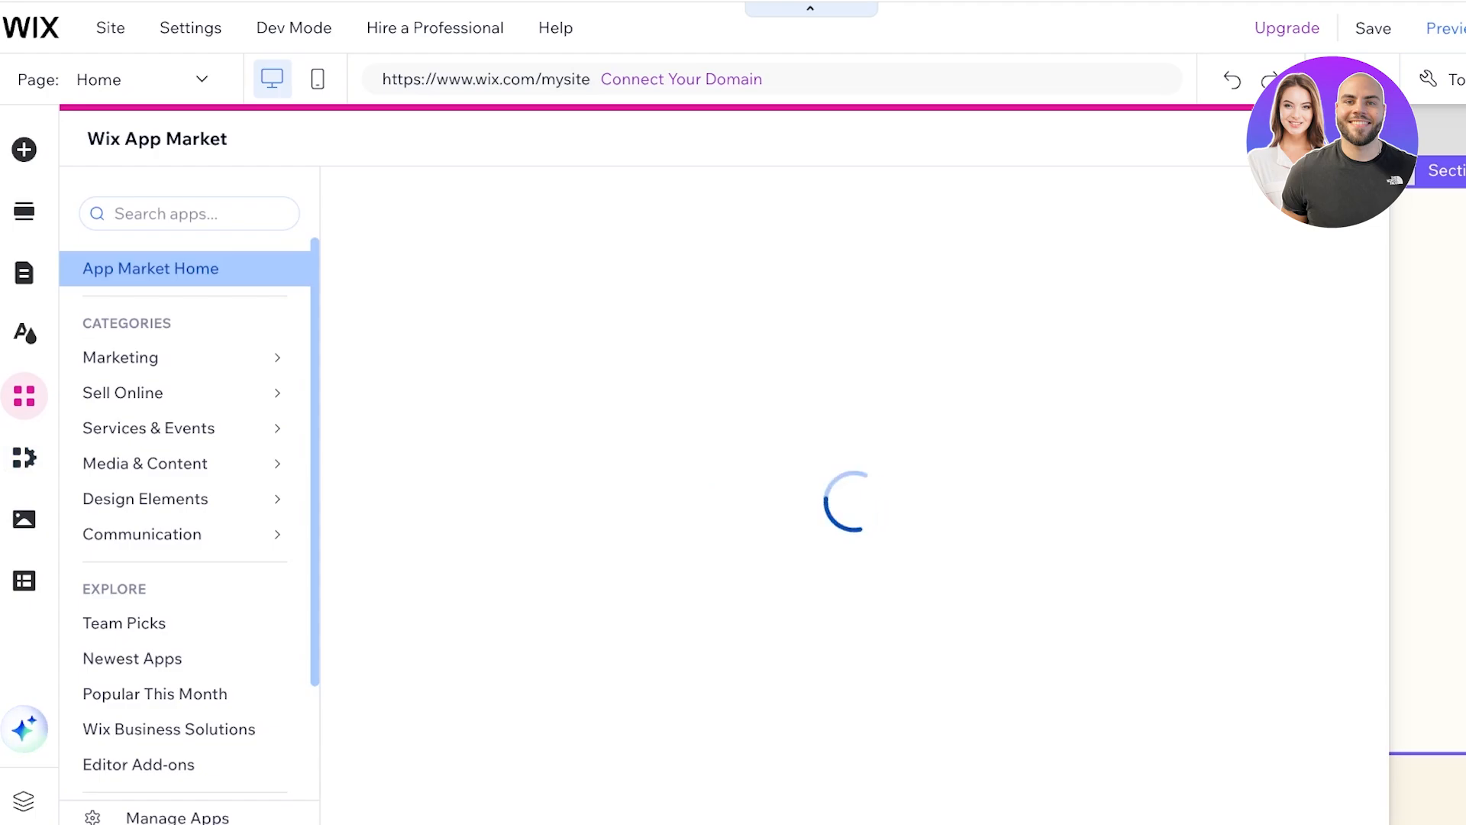
click(23, 457)
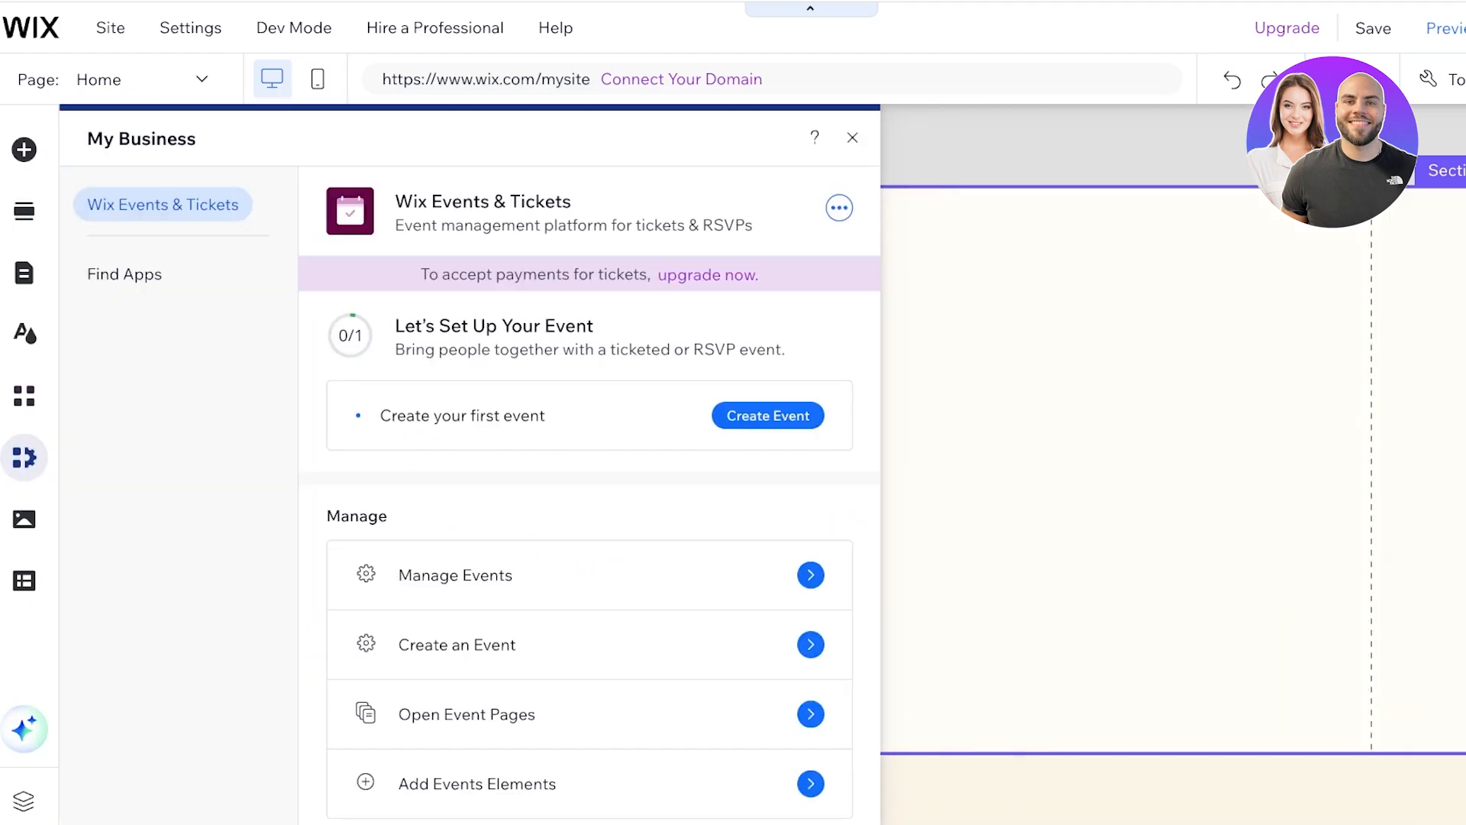
click(768, 416)
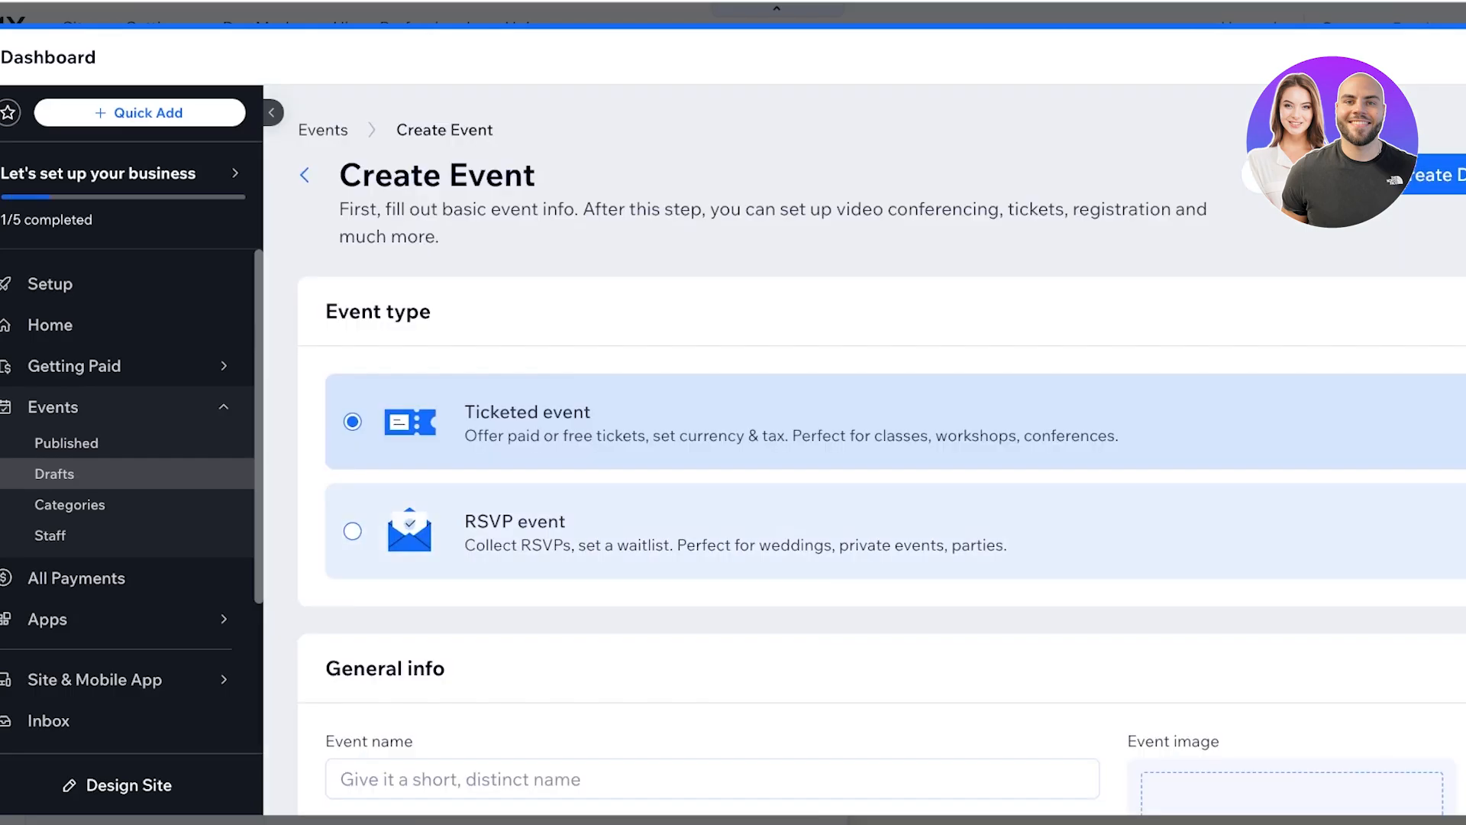
Step: Make the new event an RSVP event and name it "Wedding Day"
click(515, 530)
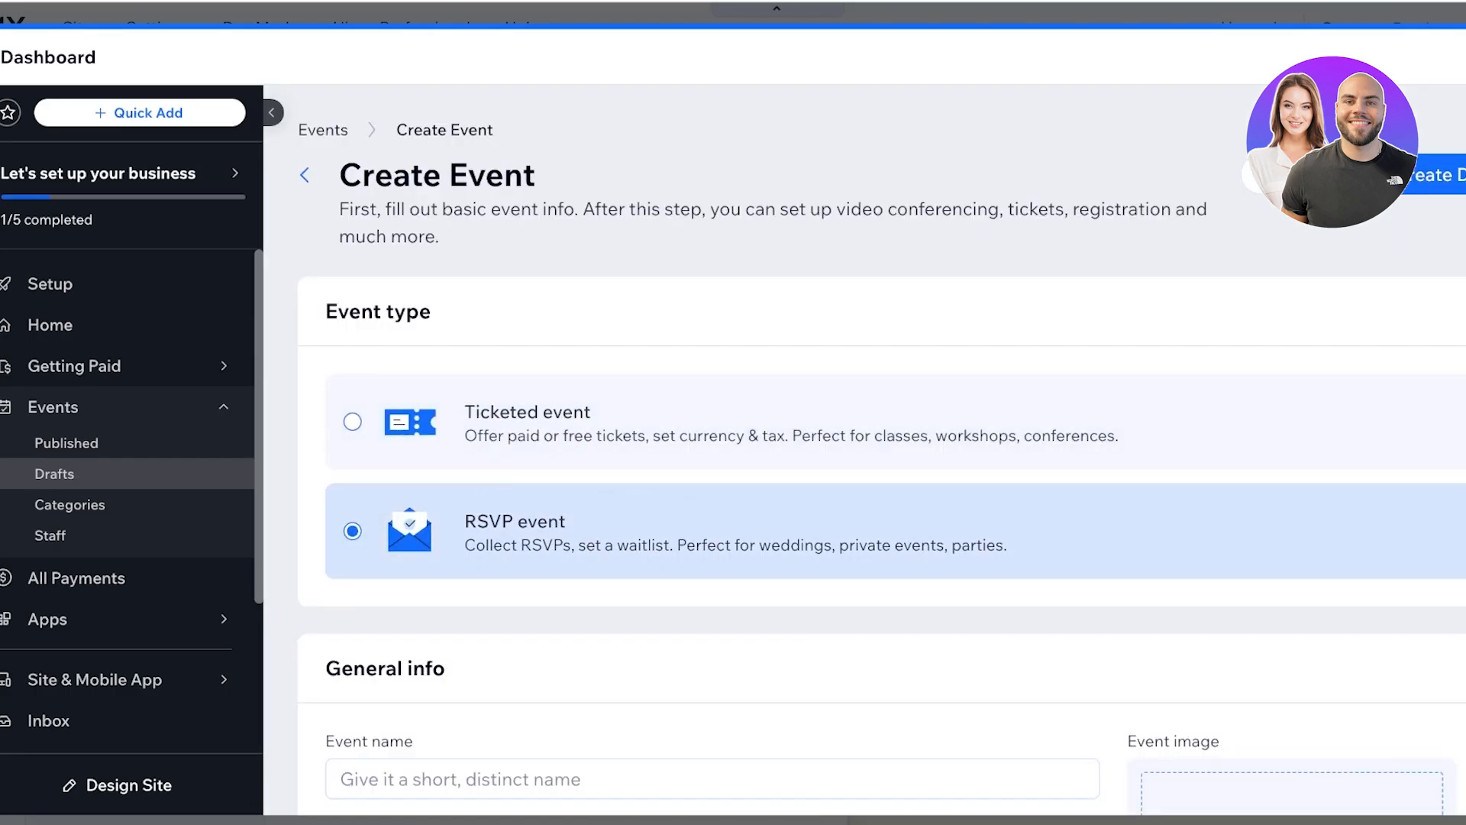
scroll(515, 527, down, 4)
click(515, 439)
text(Our)
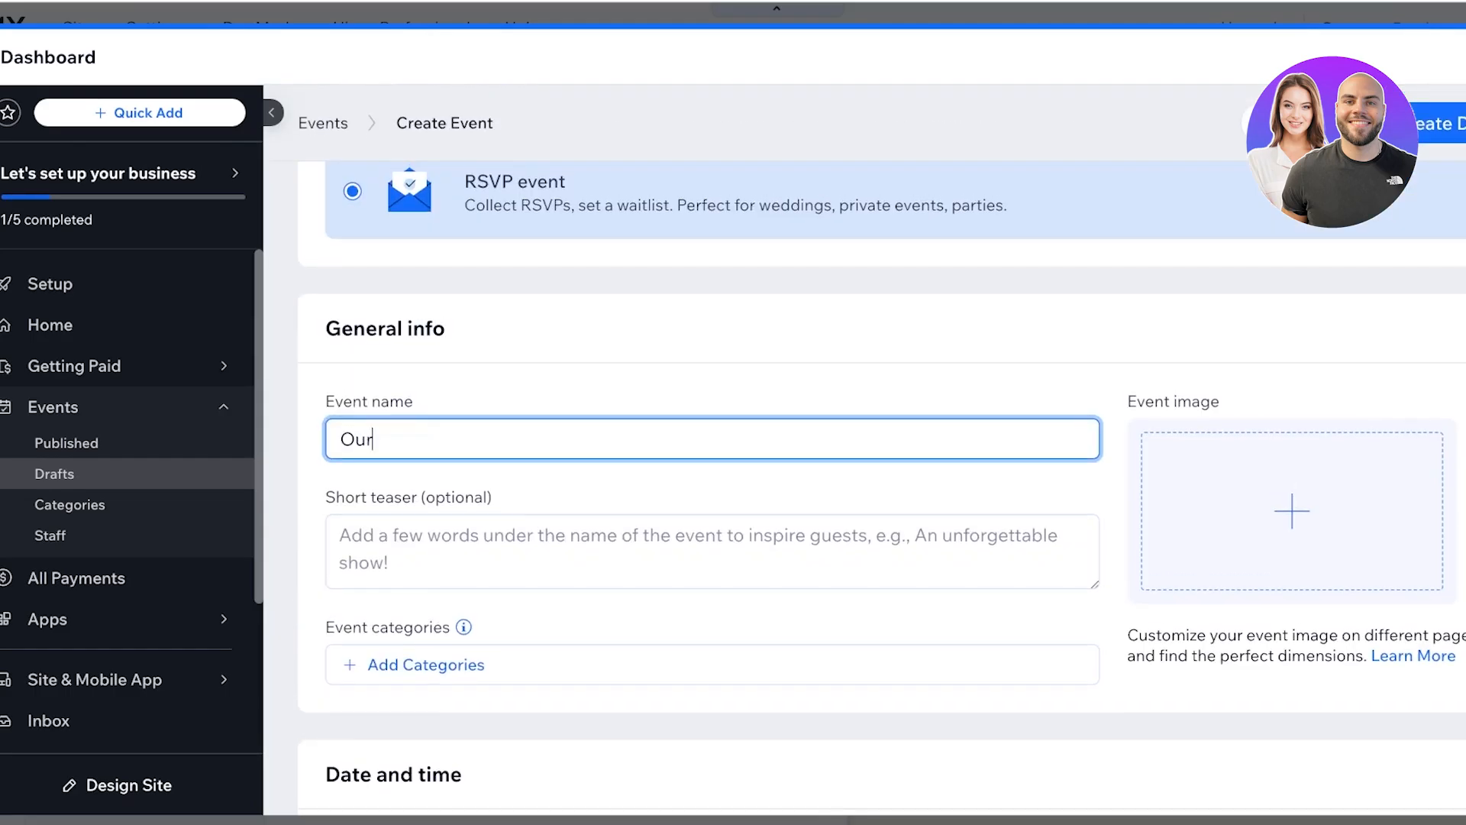
key(BackSpace)
text(Wedding Day)
scroll(710, 550, down, 1)
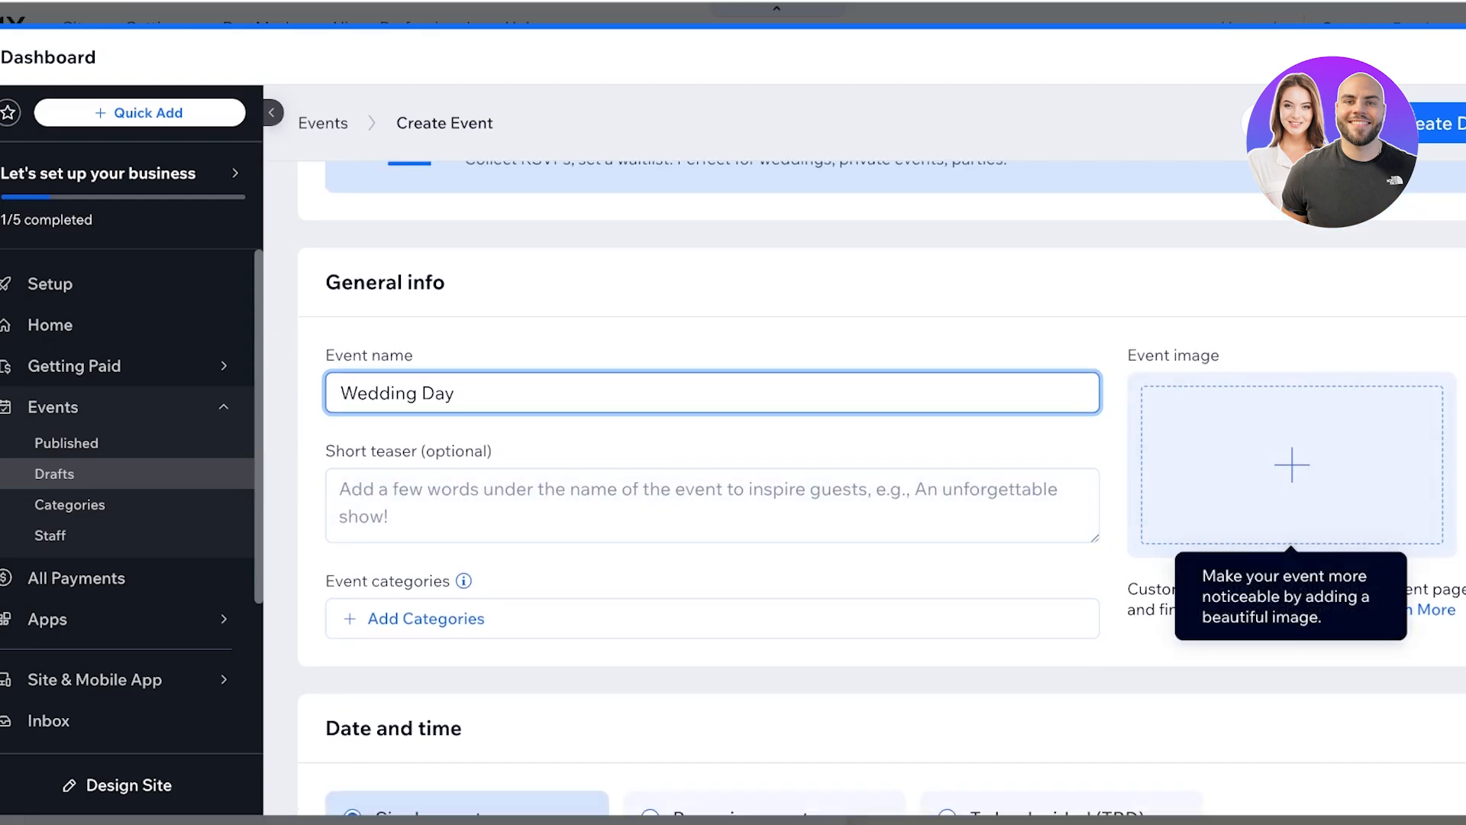
scroll(878, 489, down, 3)
click(426, 386)
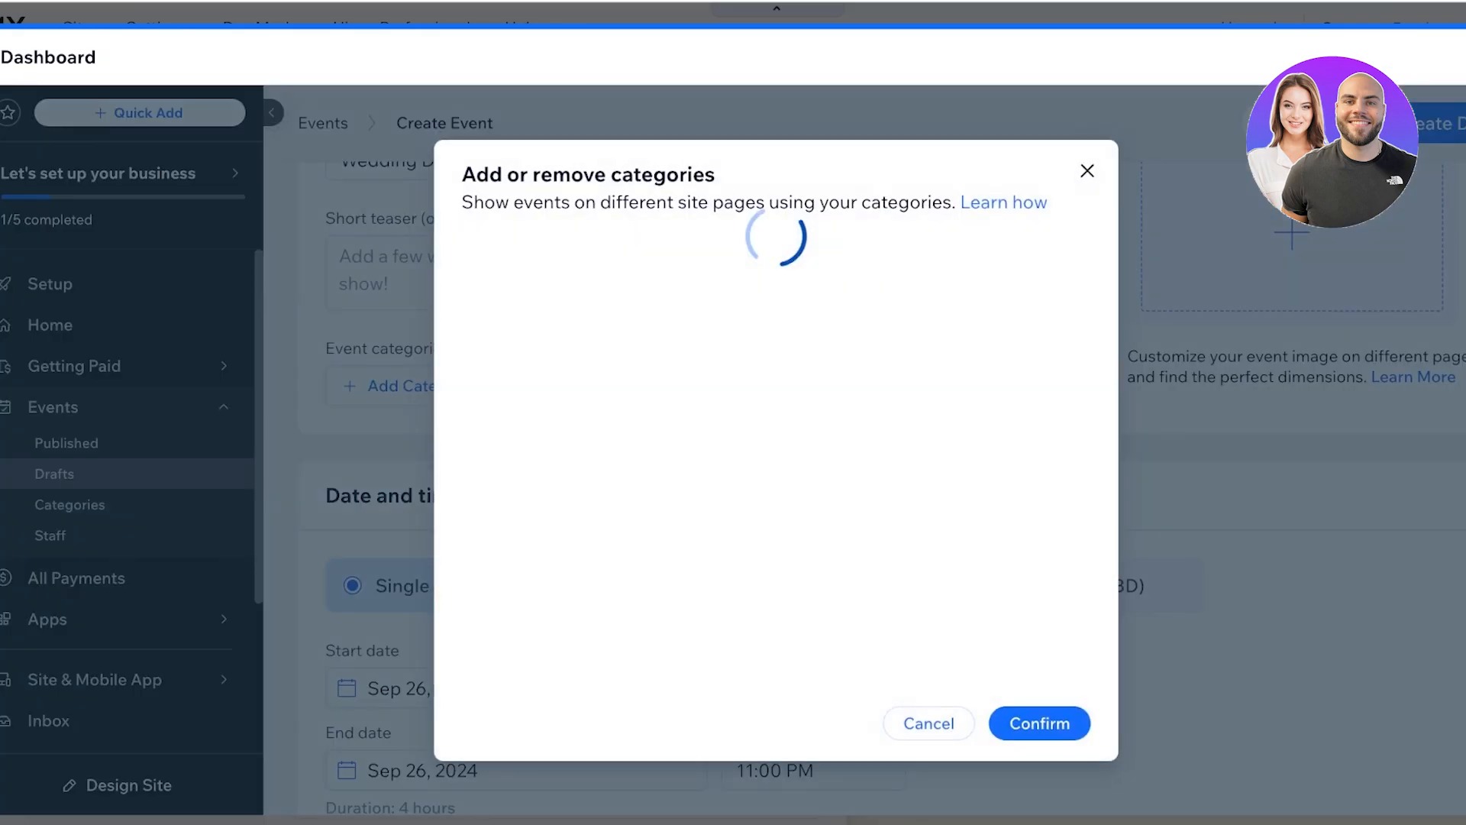
click(1088, 170)
Step: Set both the start date and the end date of the single event to Sep 27, 2024
scroll(878, 489, down, 3)
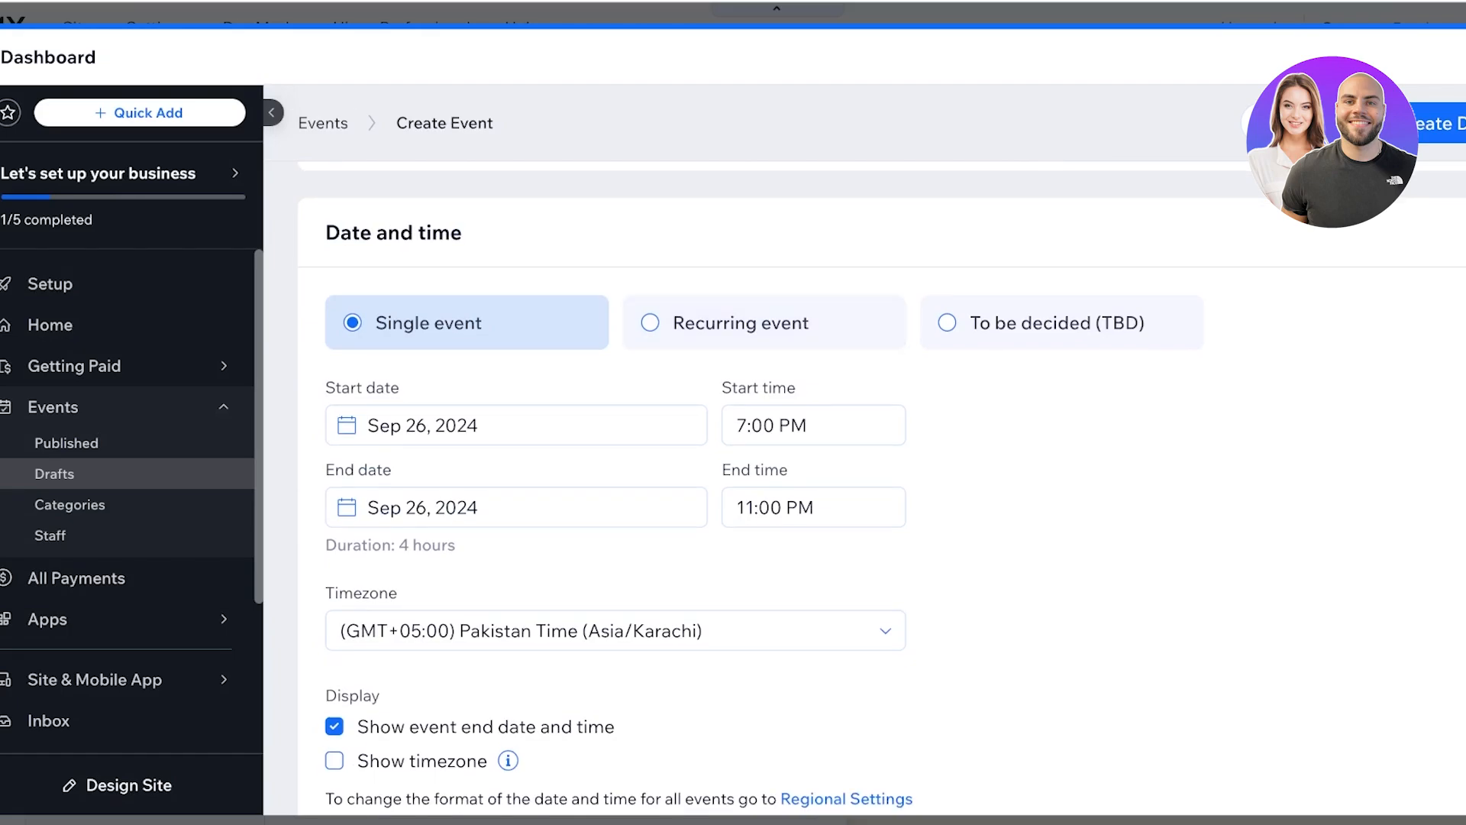
click(516, 425)
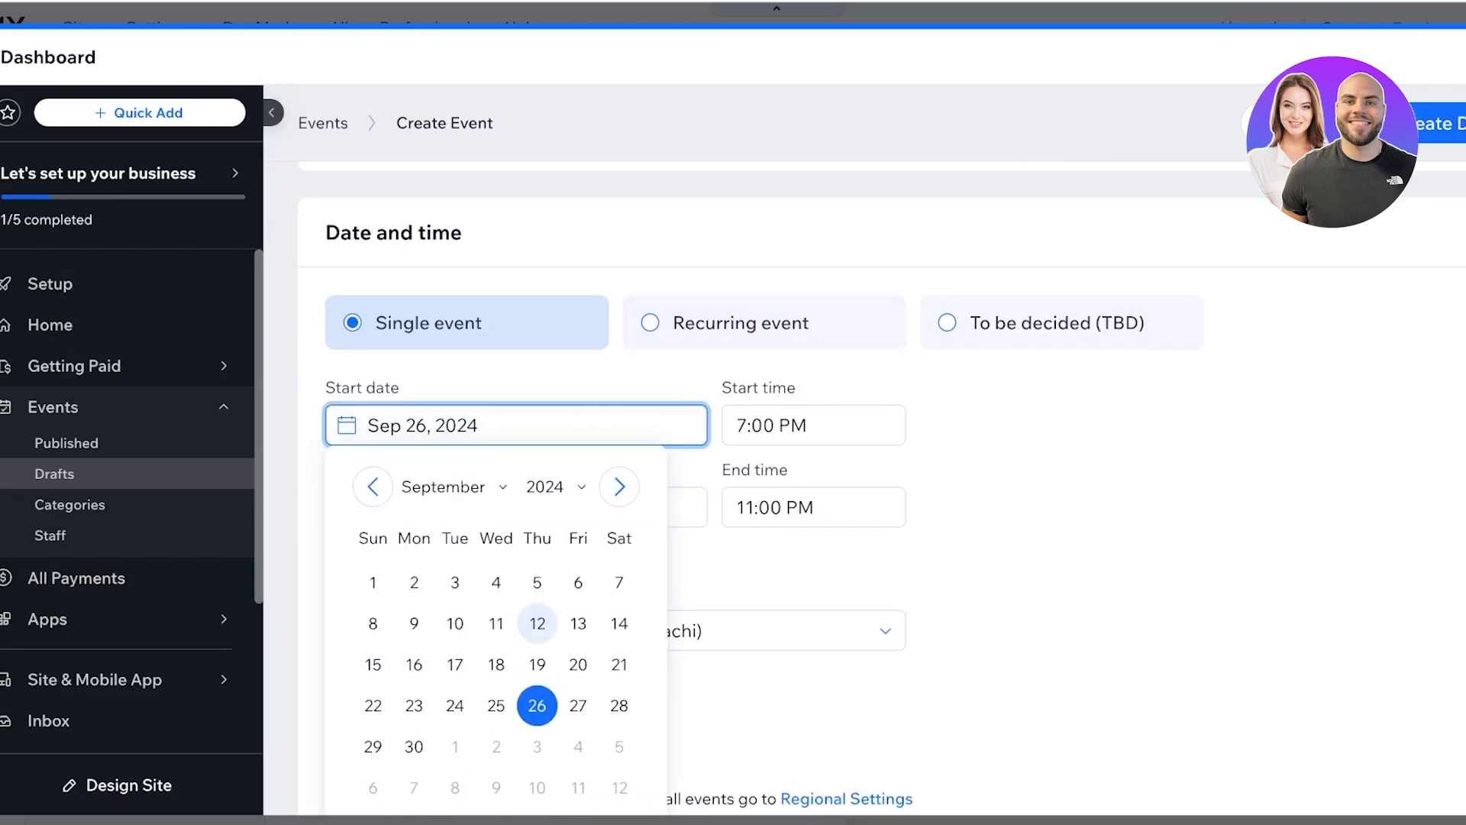
click(579, 706)
click(433, 507)
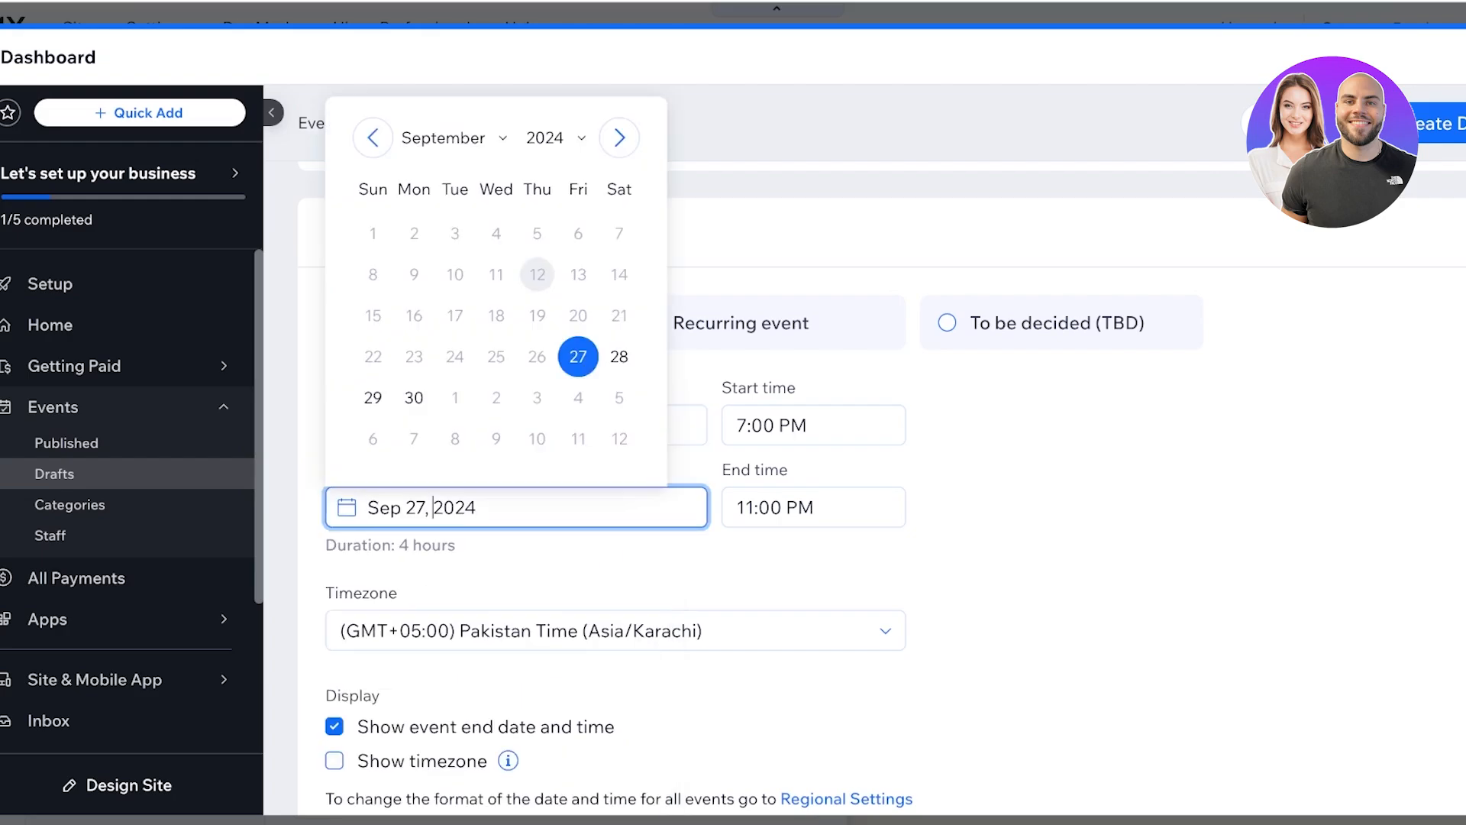
click(579, 357)
Step: Set the event's start time to 6:00 PM
click(813, 426)
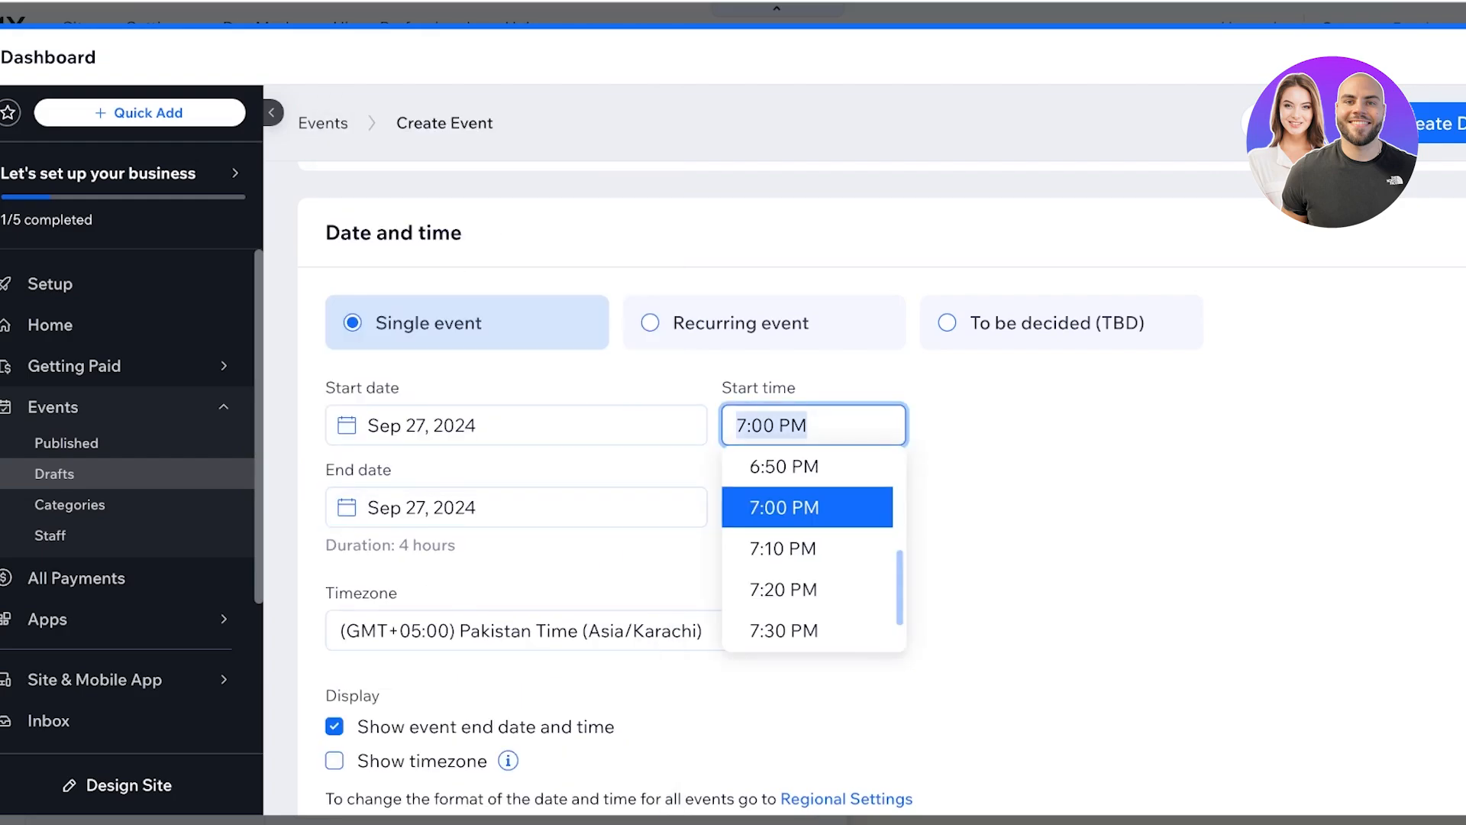
scroll(809, 531, up, 20)
scroll(810, 535, down, 3)
scroll(809, 327, down, 3)
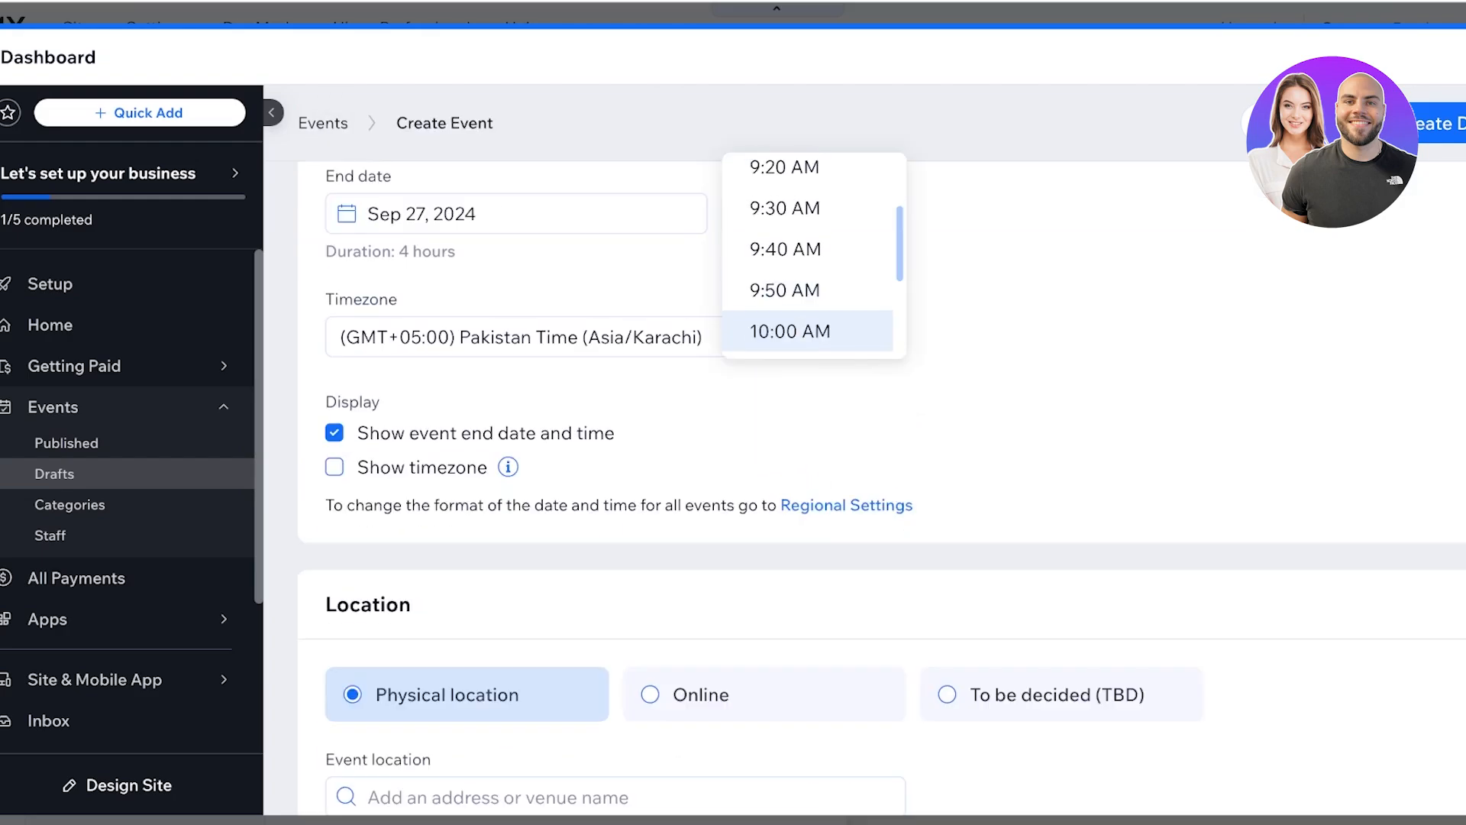
scroll(810, 286, up, 3)
scroll(810, 287, up, 15)
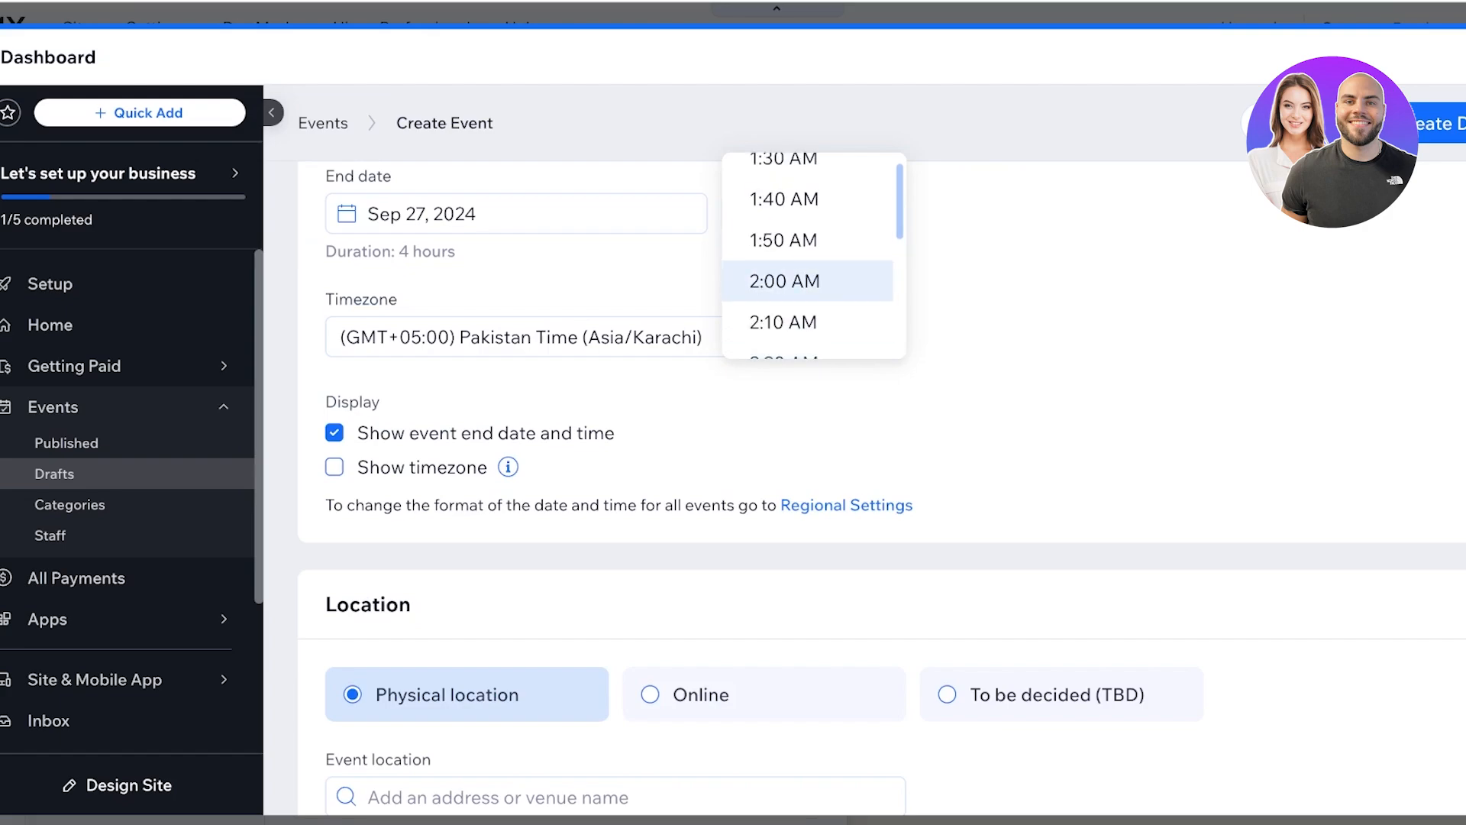
scroll(810, 287, down, 20)
scroll(809, 286, up, 5)
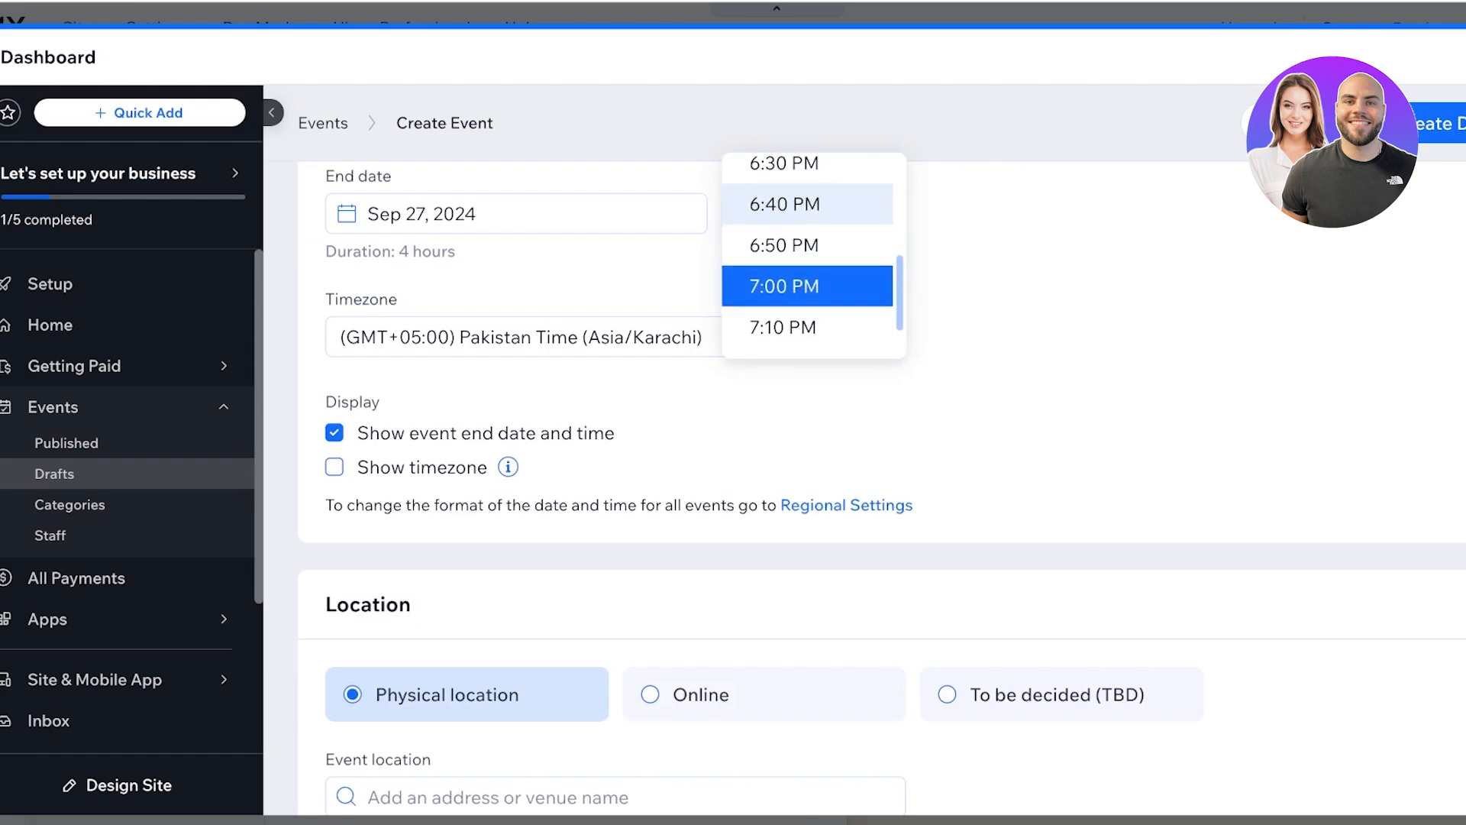
scroll(810, 256, up, 3)
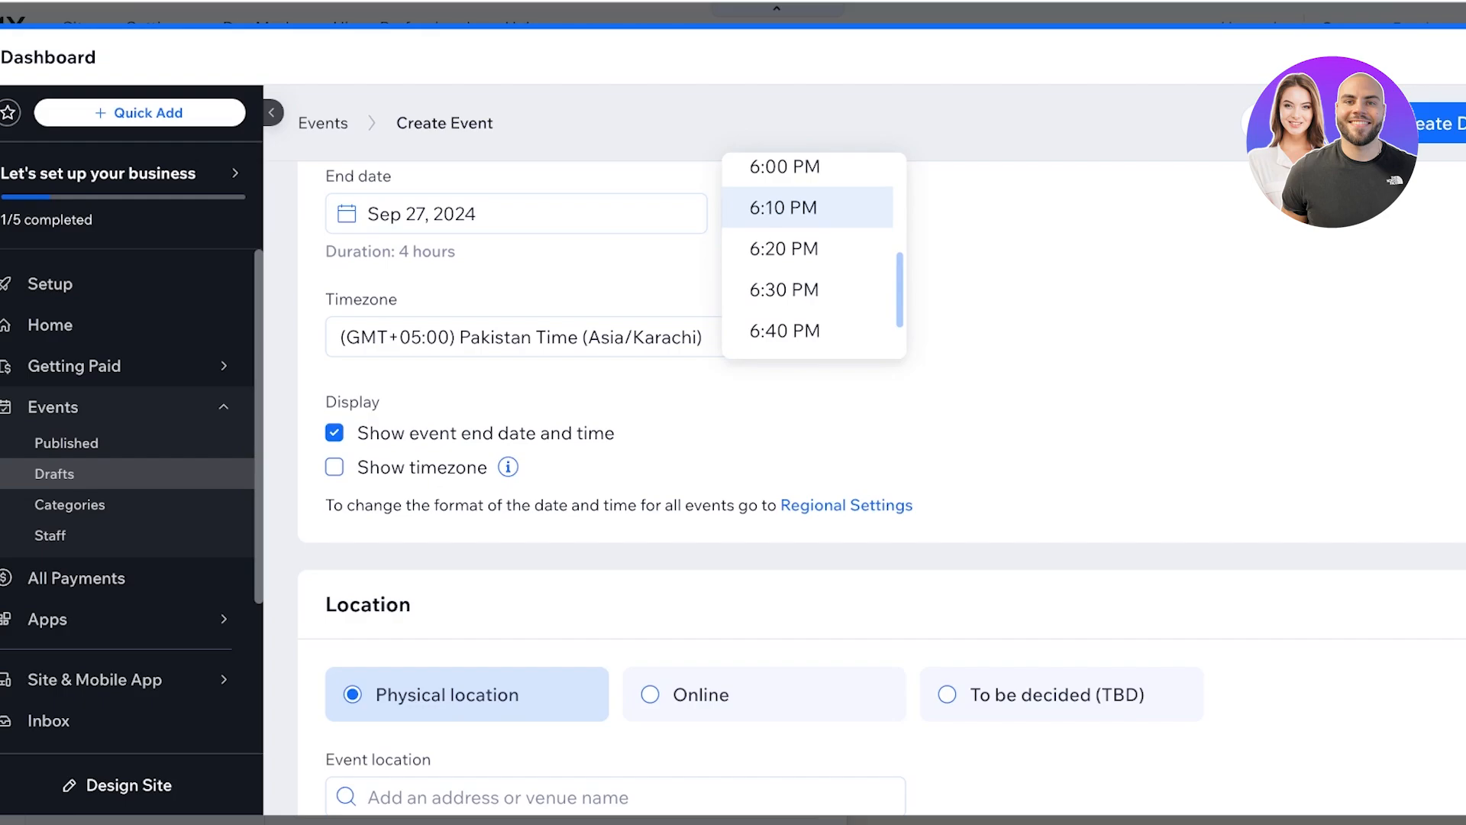
click(795, 169)
scroll(948, 286, up, 3)
Step: Set the event's end time to 11:00 PM
click(825, 476)
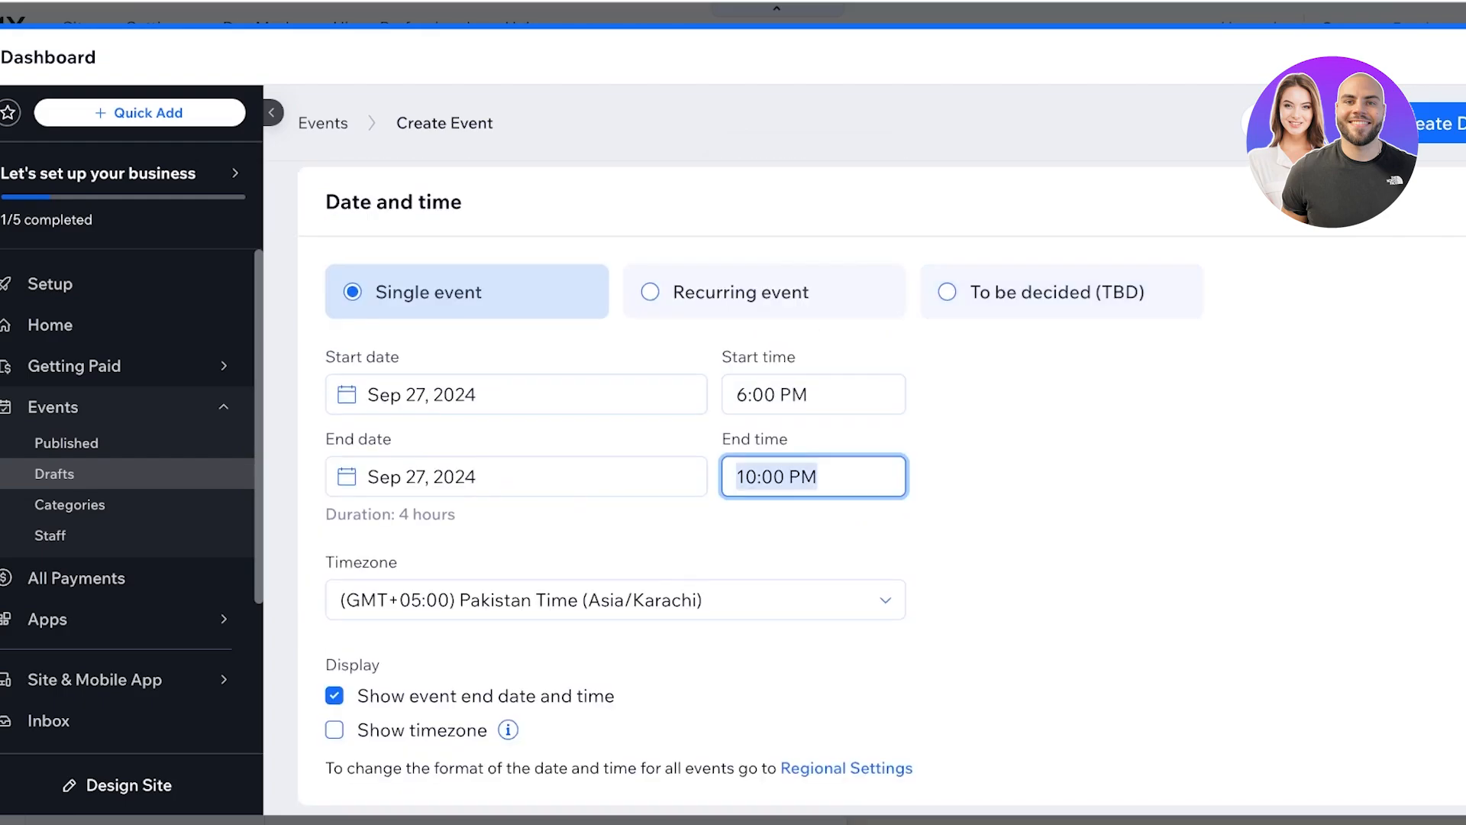
double_click(773, 477)
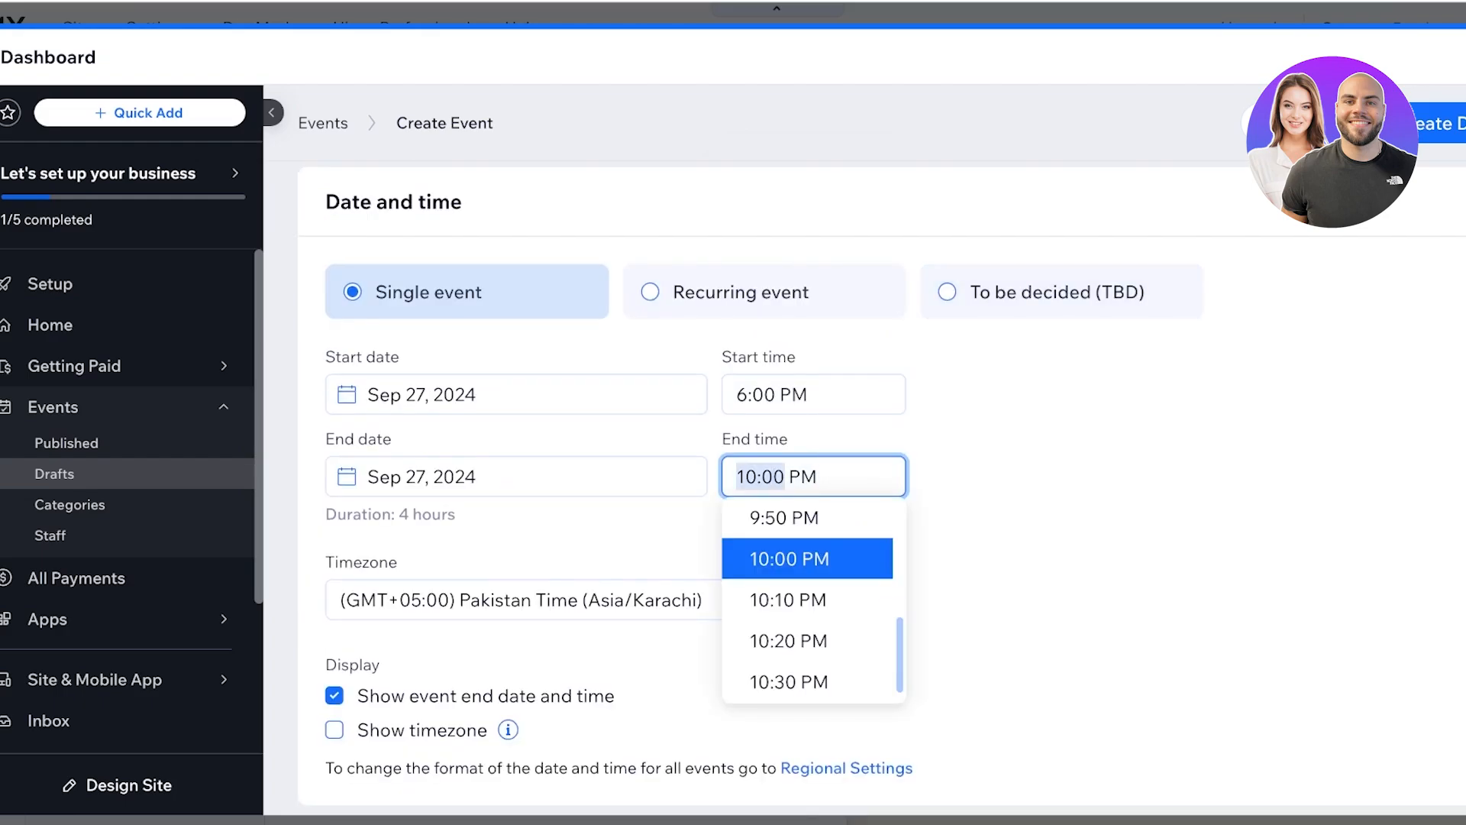
text(1)
key(Return)
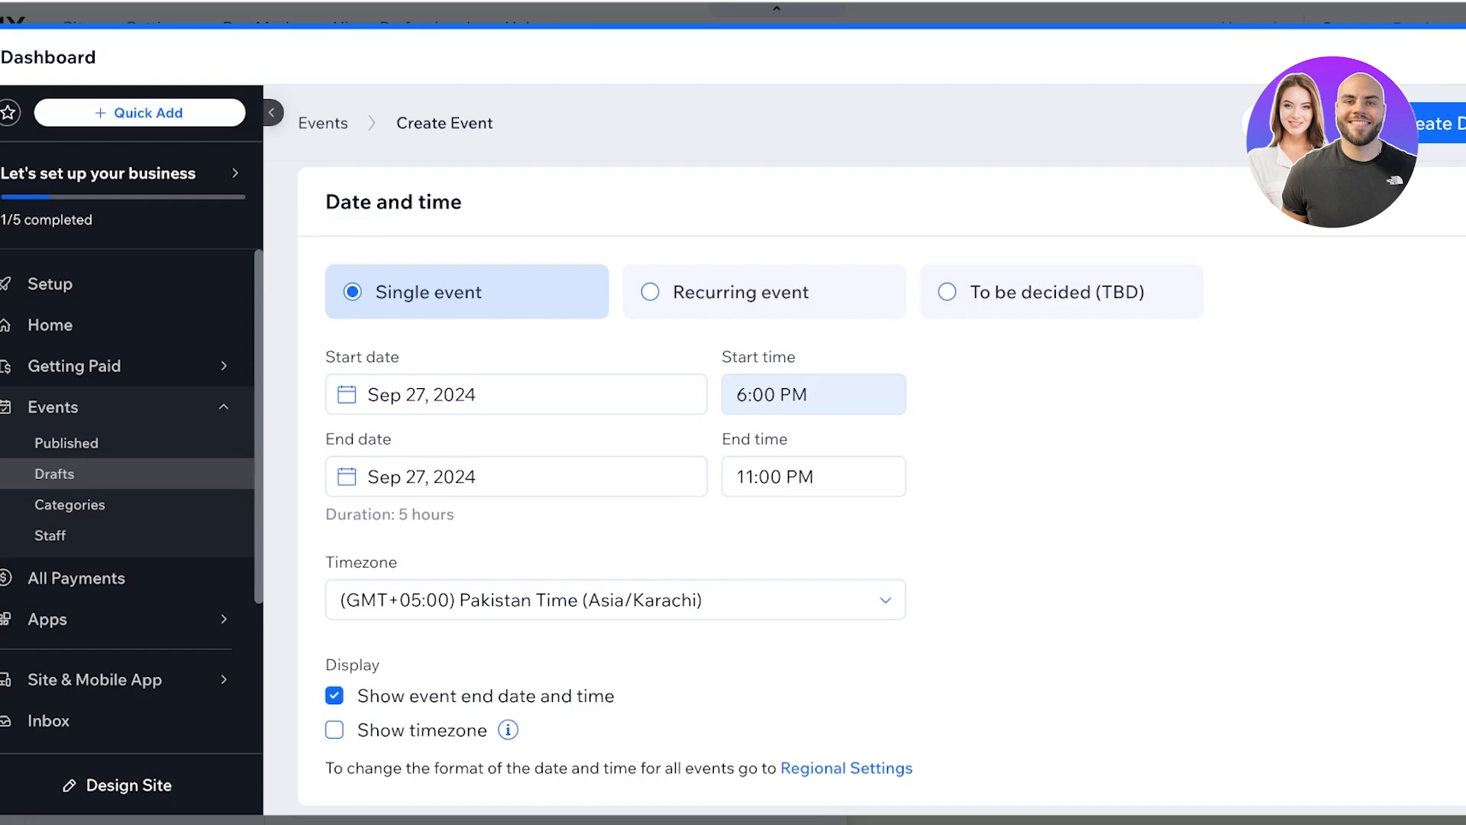
Step: Set the event's physical location to the suggested place Fresno, CA, USA
scroll(611, 535, down, 1)
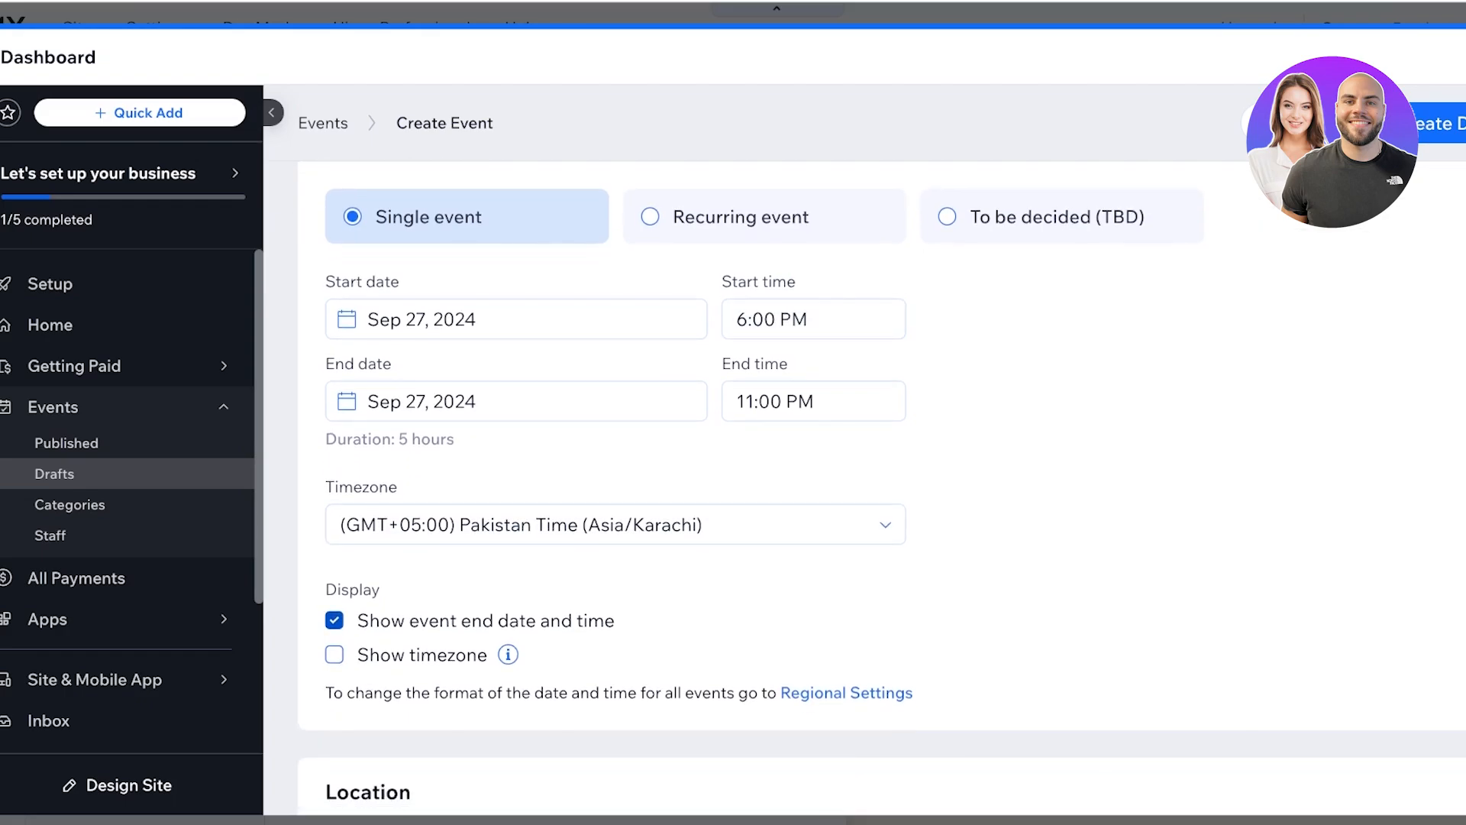
scroll(882, 489, down, 4)
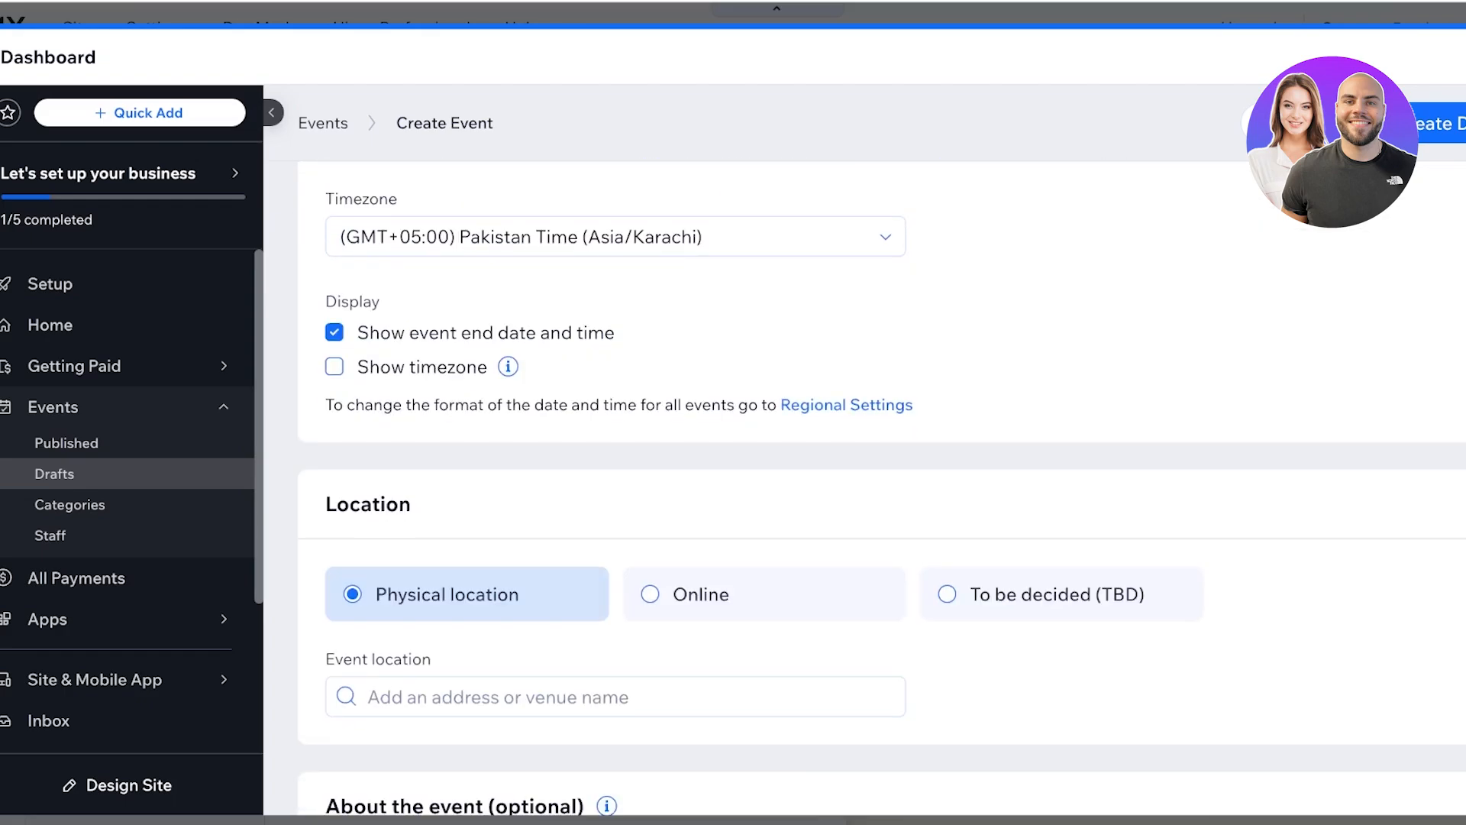
scroll(616, 595, down, 2)
click(616, 560)
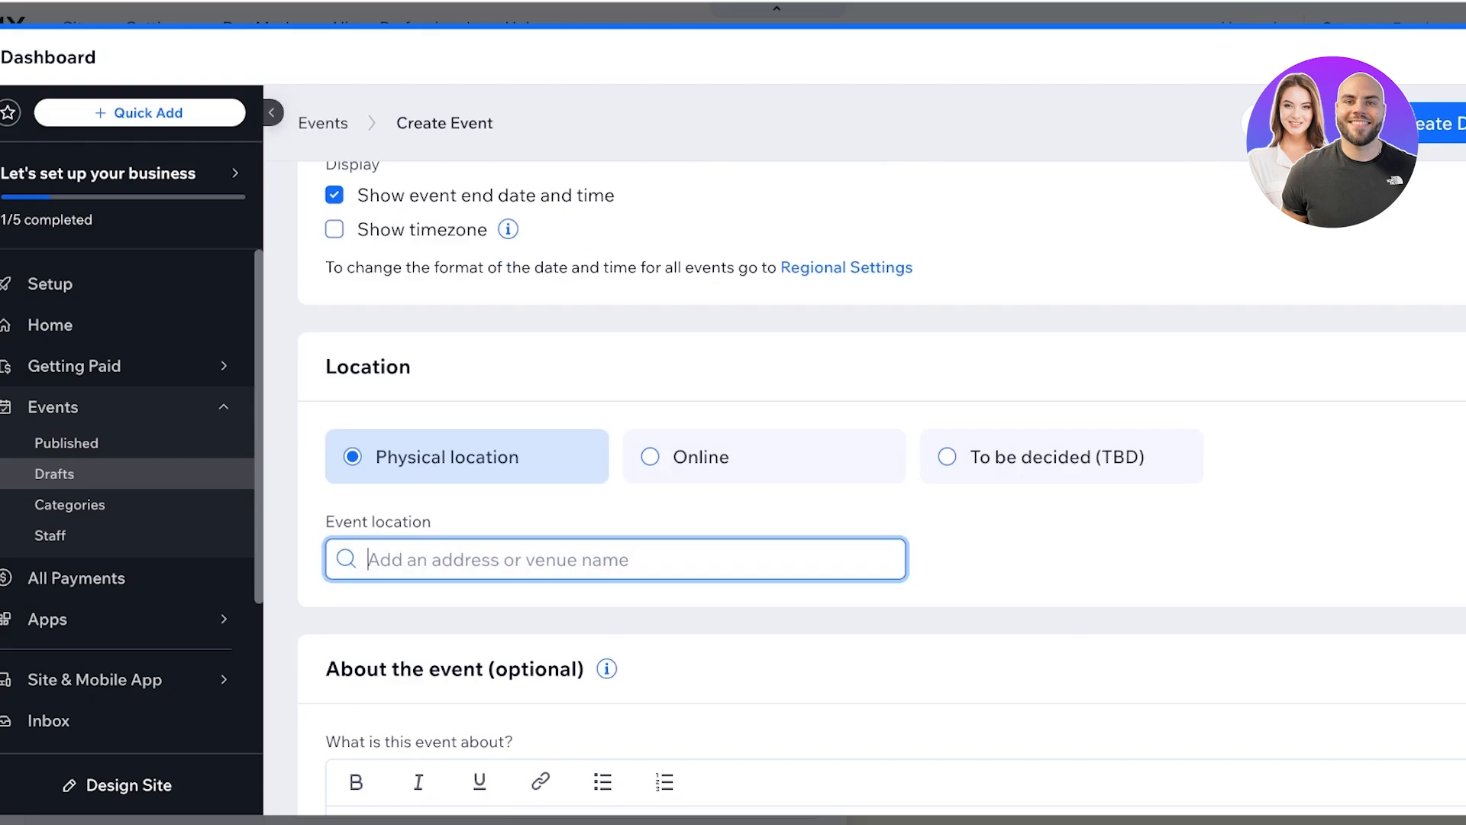
text(F-)
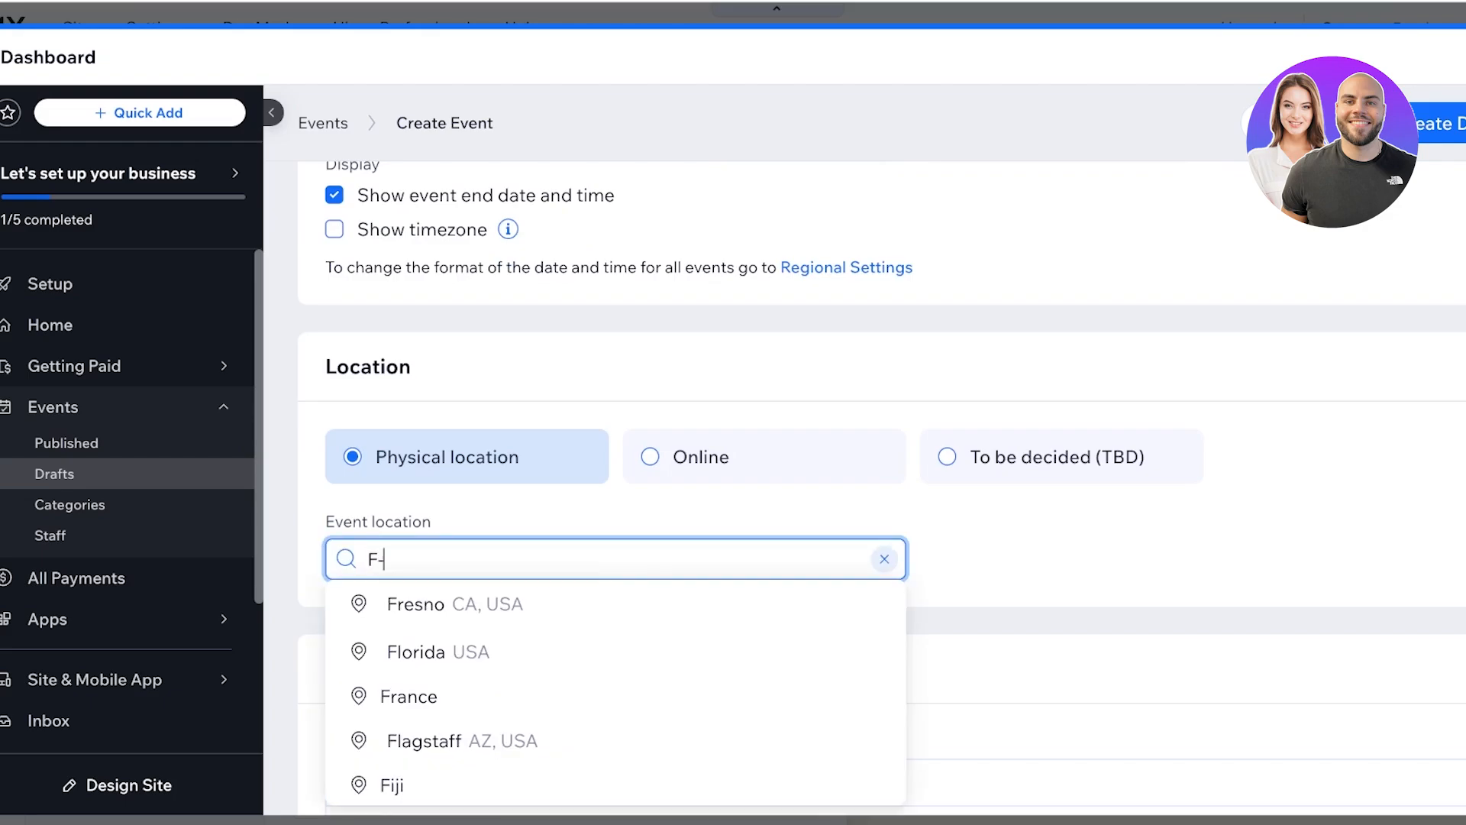
key(BackSpace)
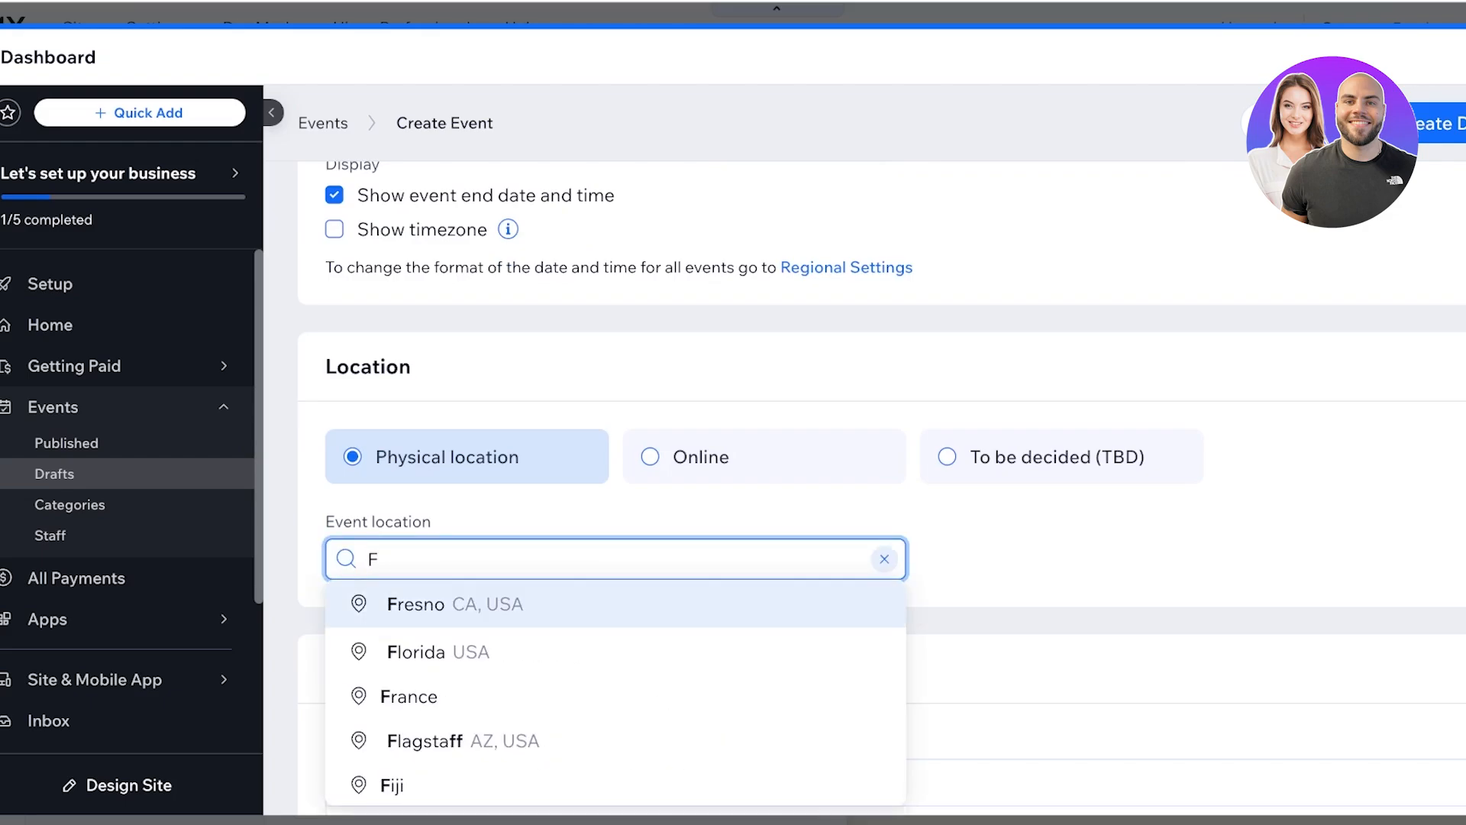
click(535, 603)
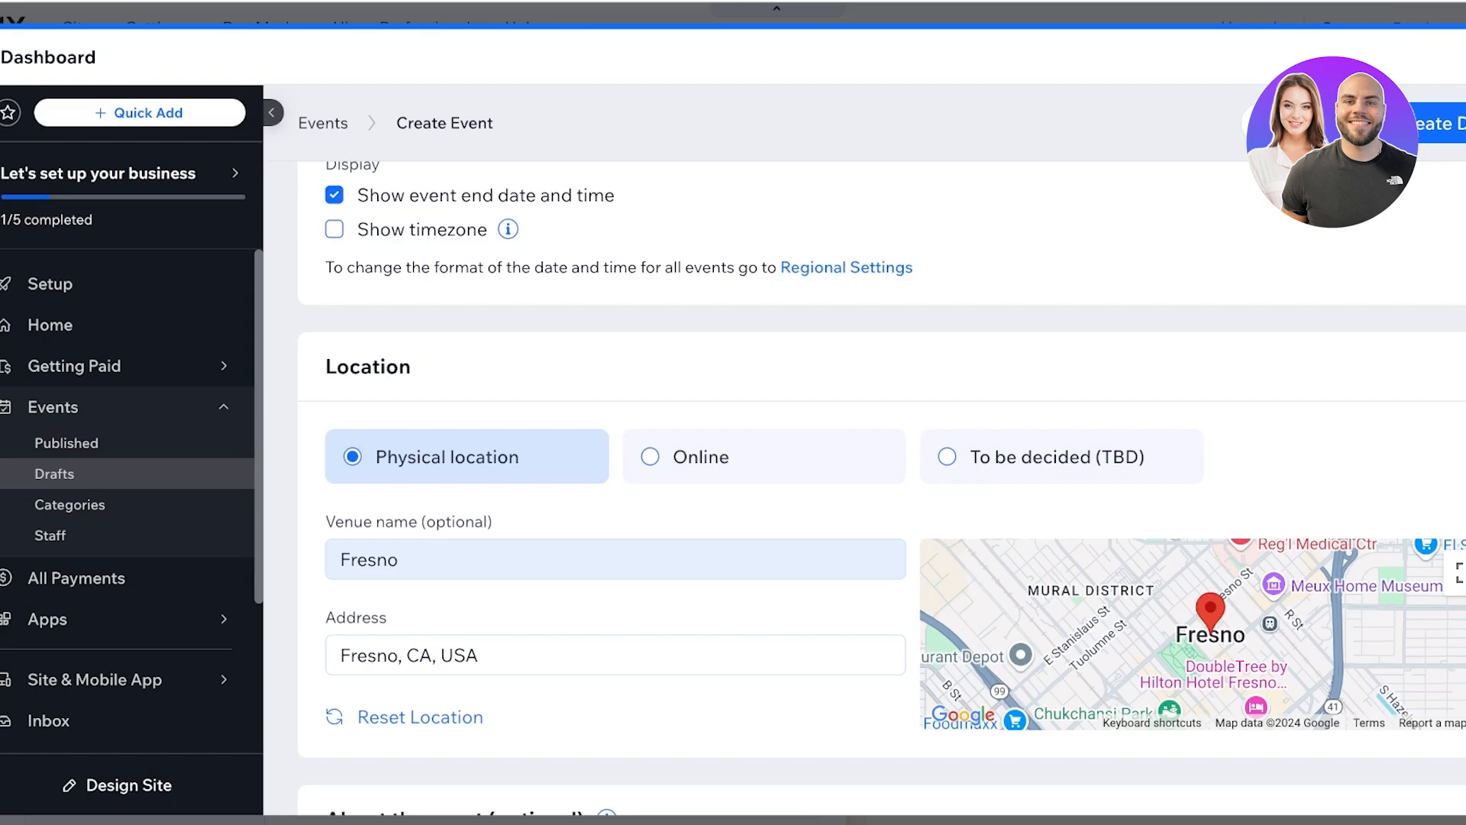
Step: Create the event draft and publish the Wedding Day event, returning to the site editor
scroll(882, 487, down, 4)
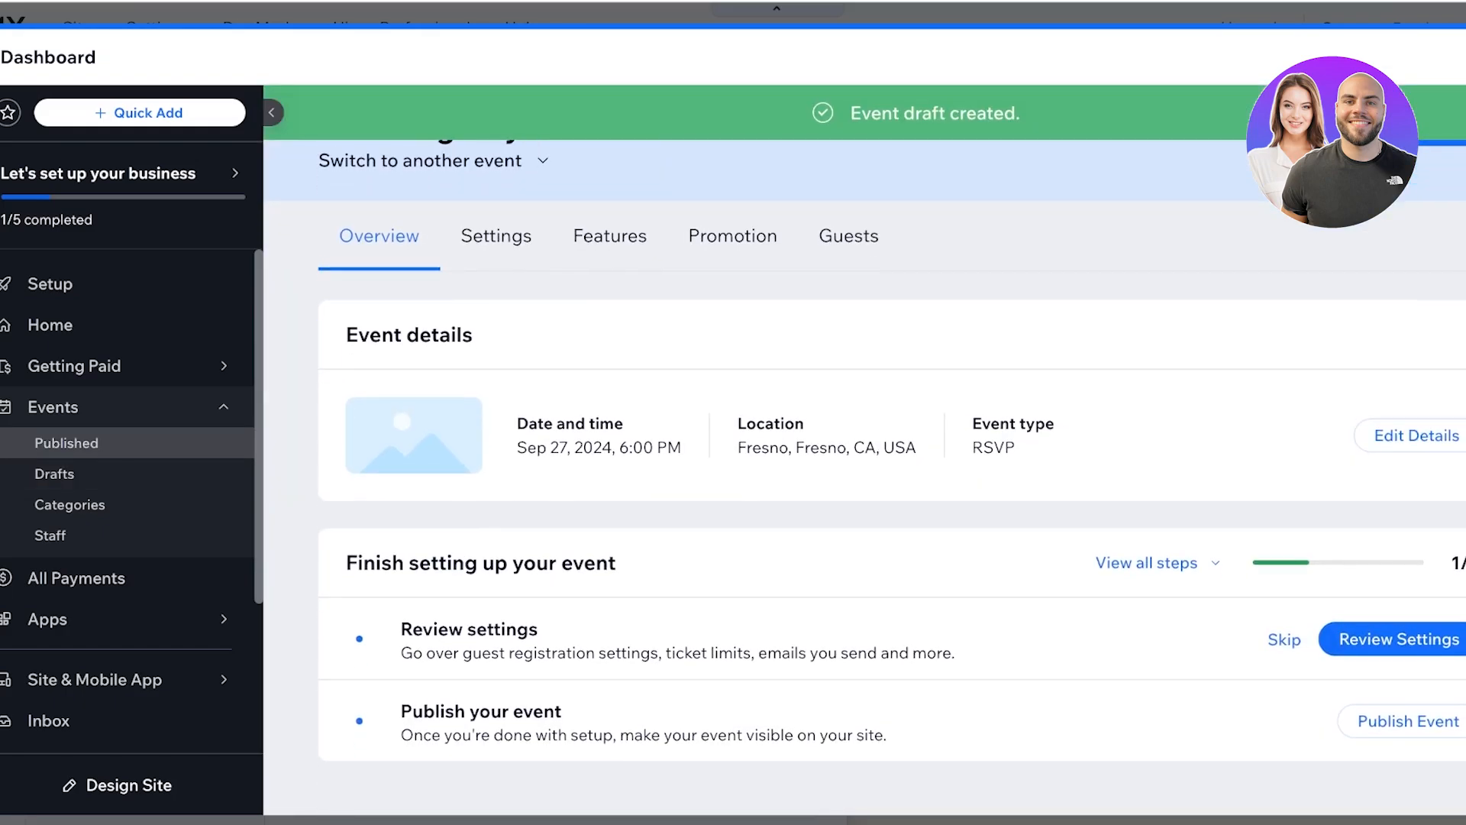
click(1408, 721)
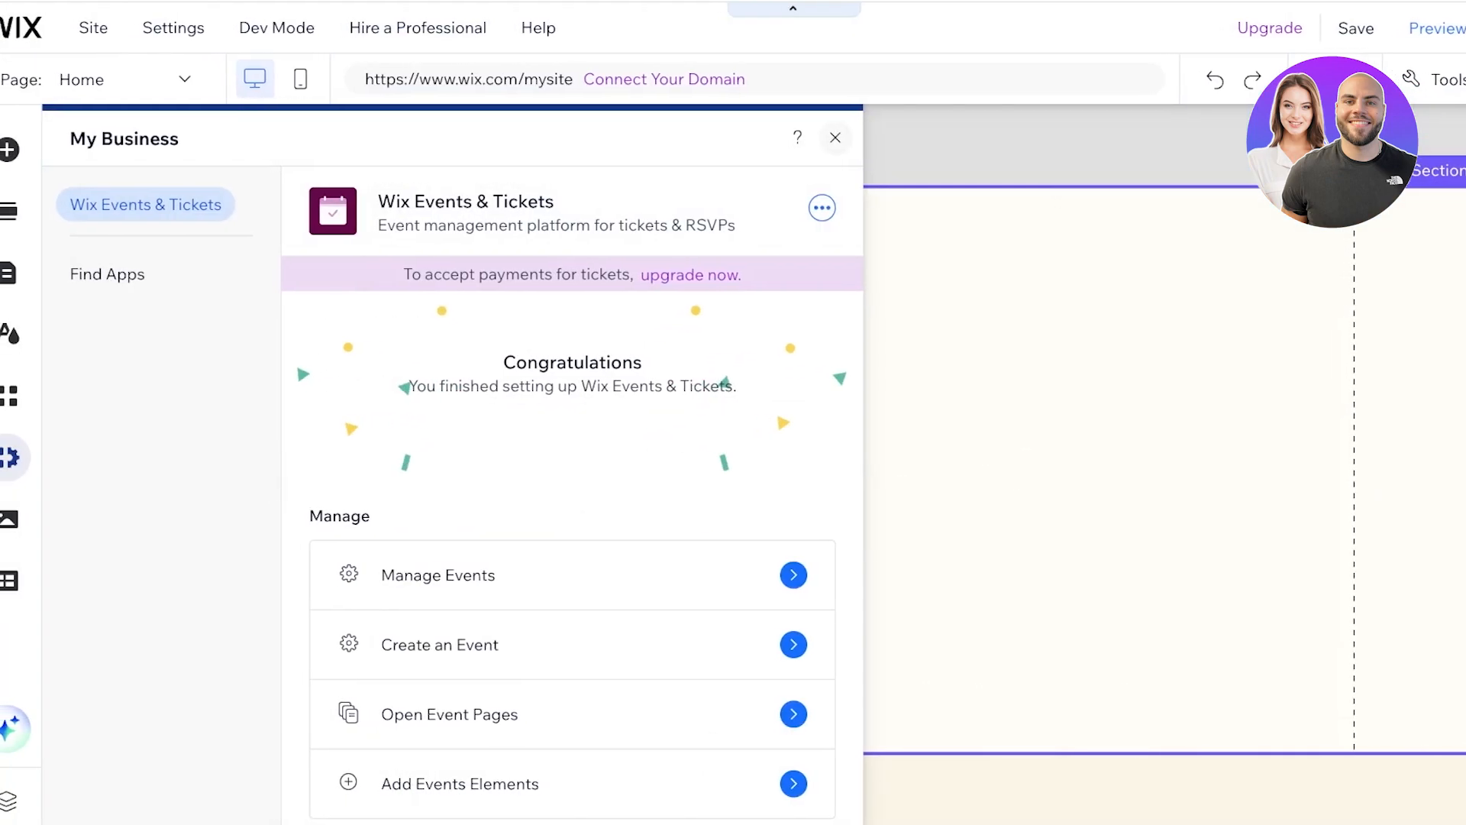
click(847, 138)
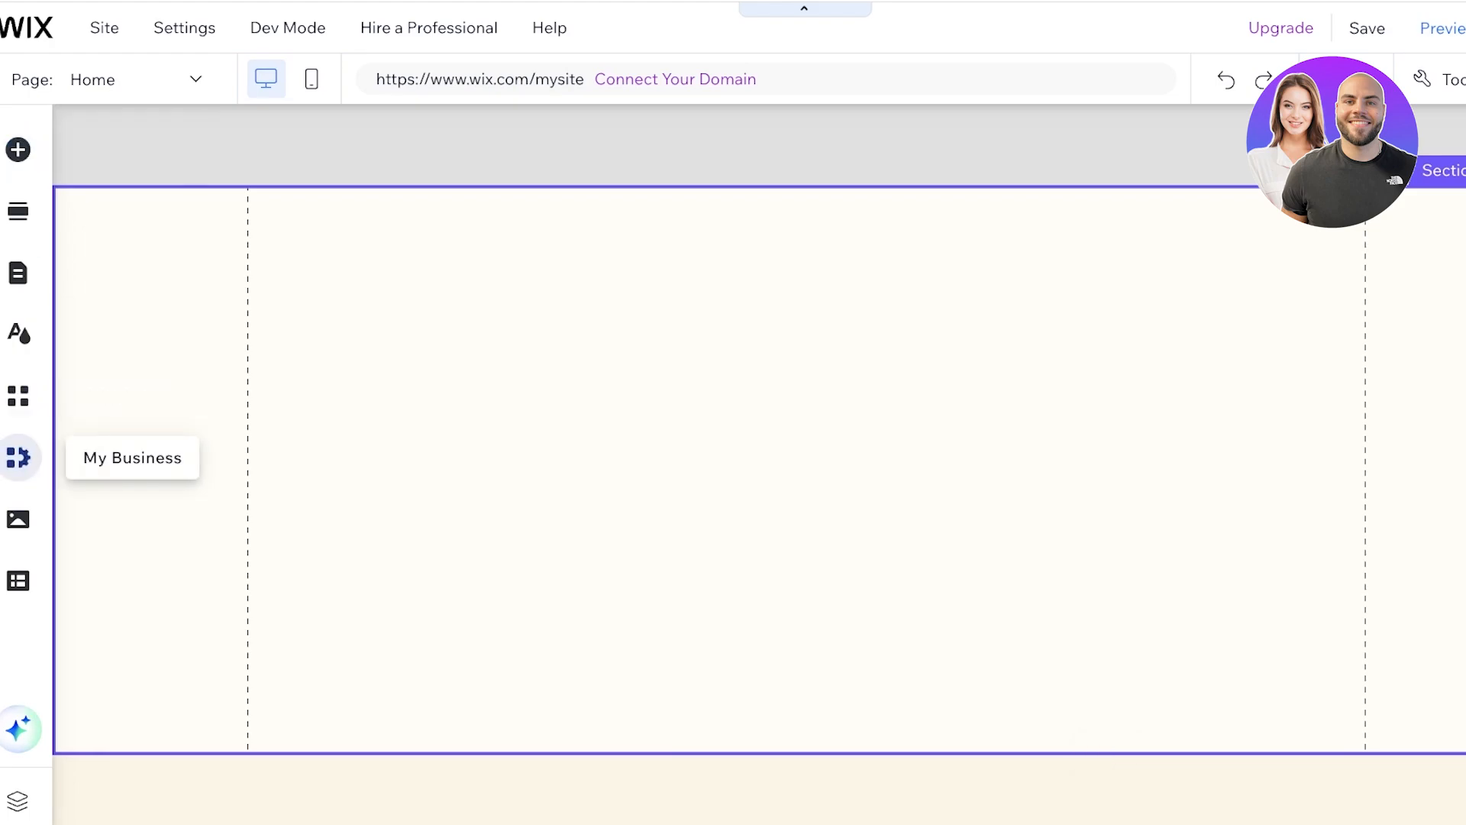
Step: Add the single-event Wix Events element with a Register Now button to the blank section and centre it there
click(18, 458)
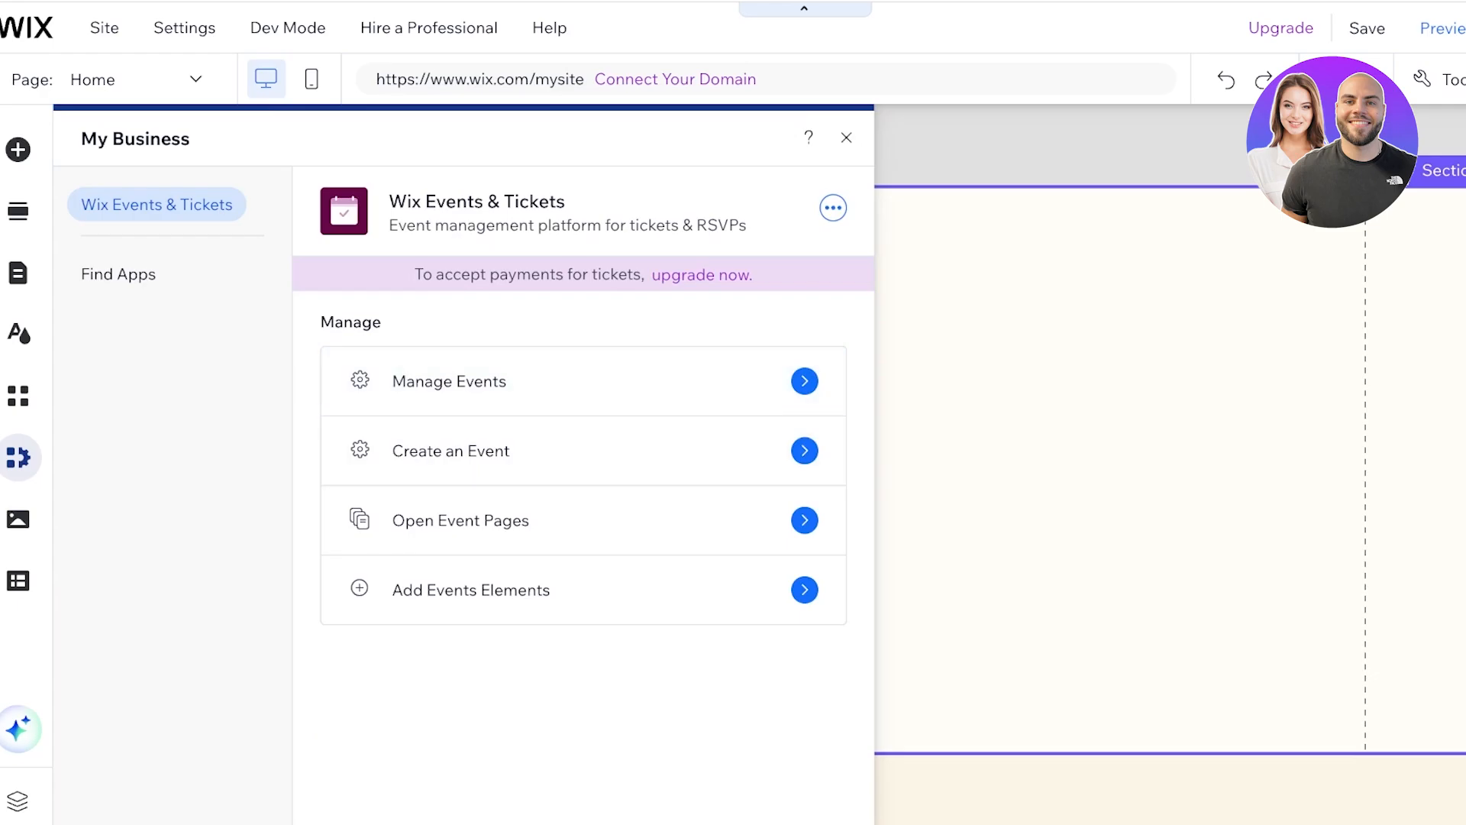
click(580, 589)
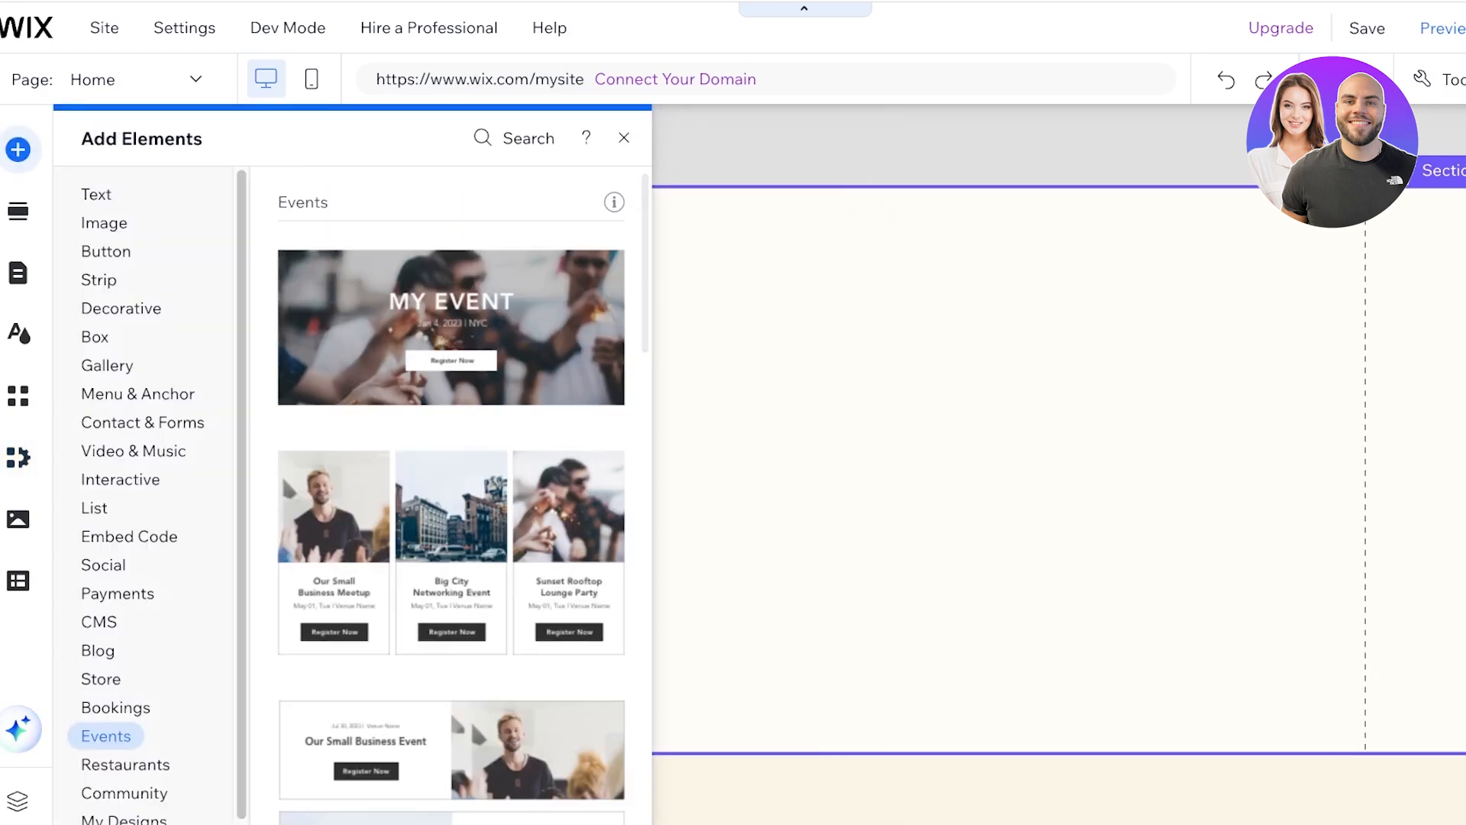
drag(451, 327, 925, 419)
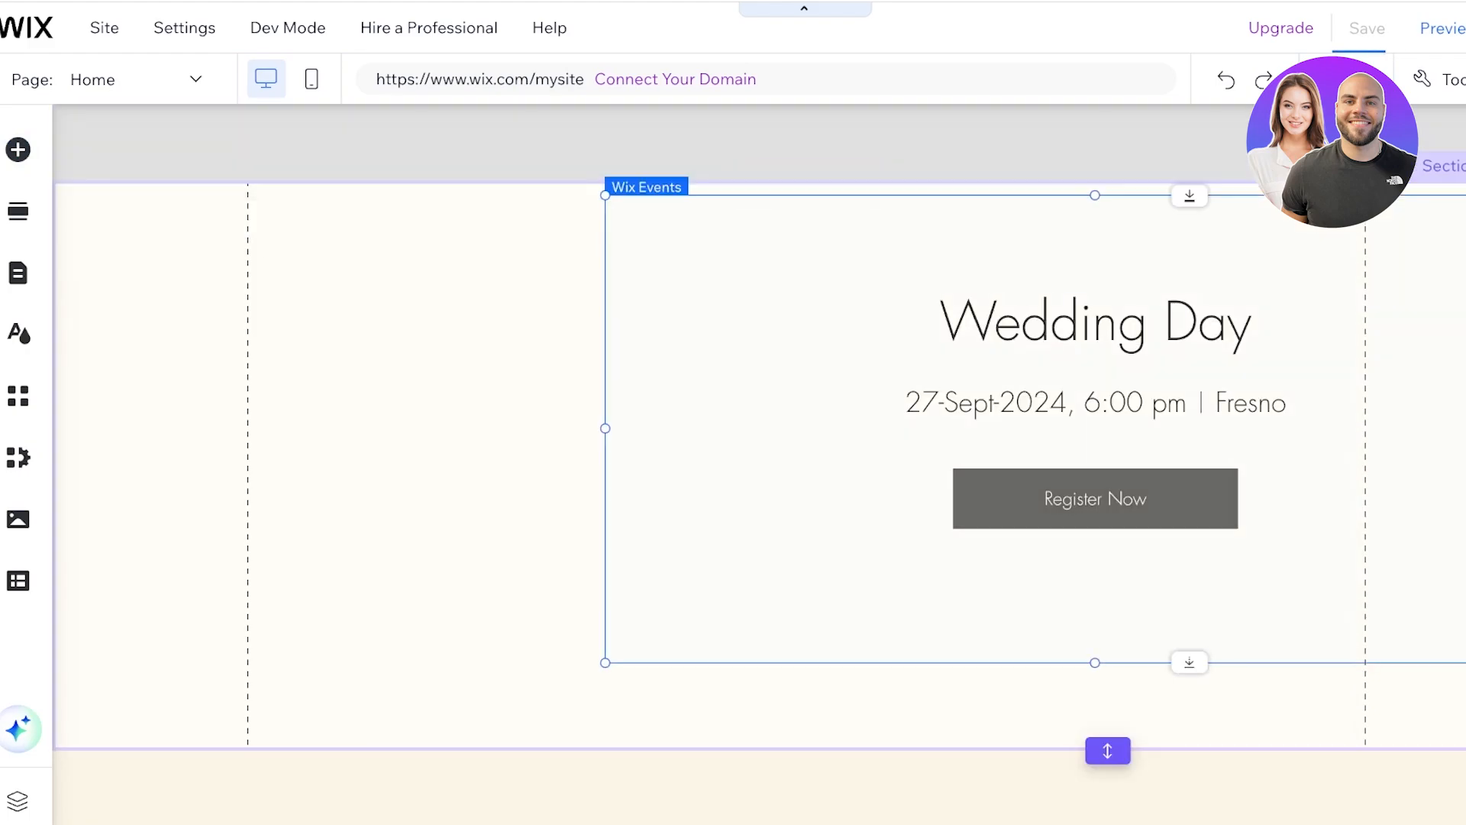
drag(1069, 412, 781, 450)
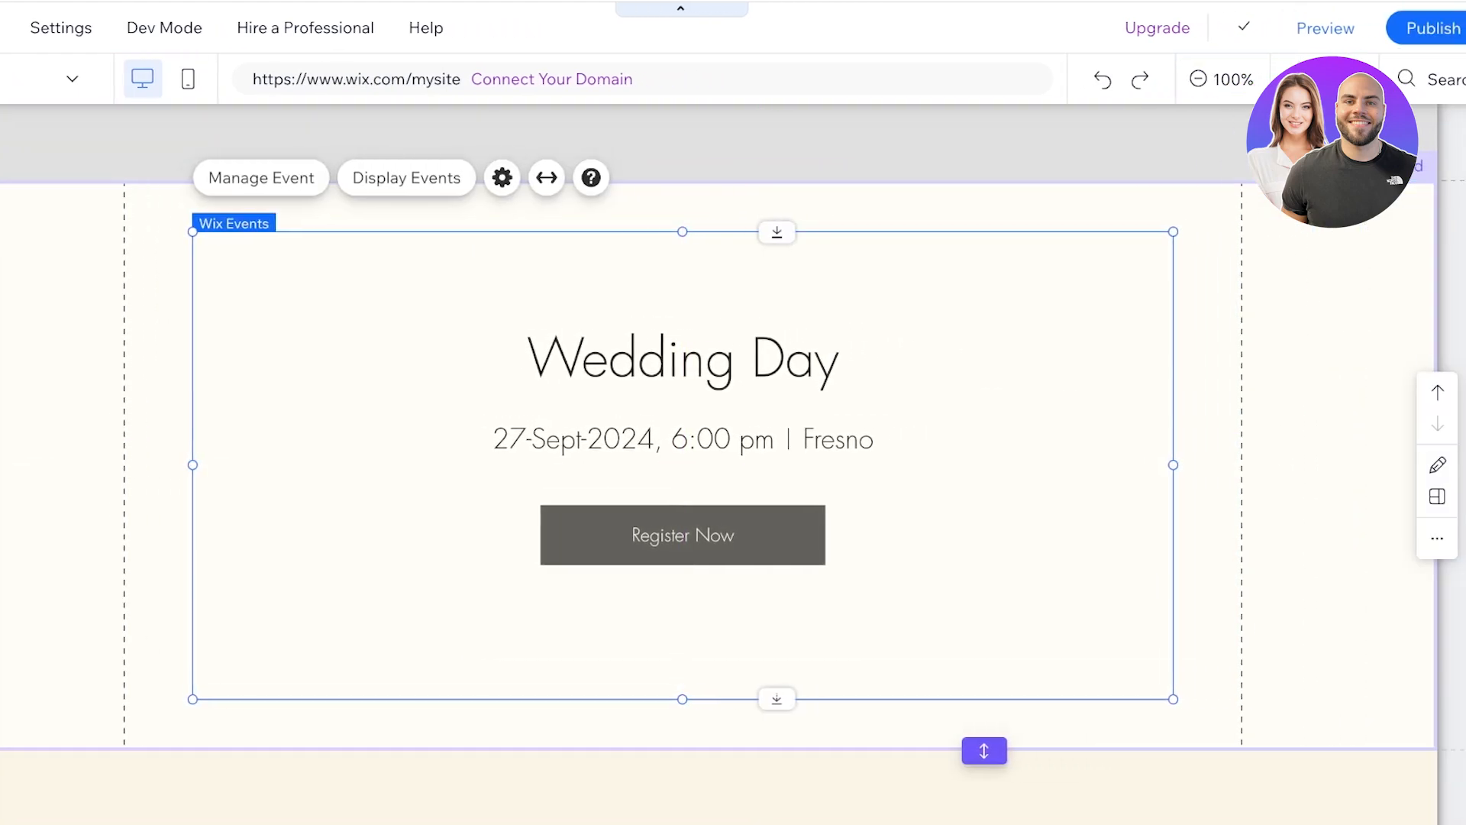
Step: Examine the text and display settings of the Wedding Day event element
click(261, 177)
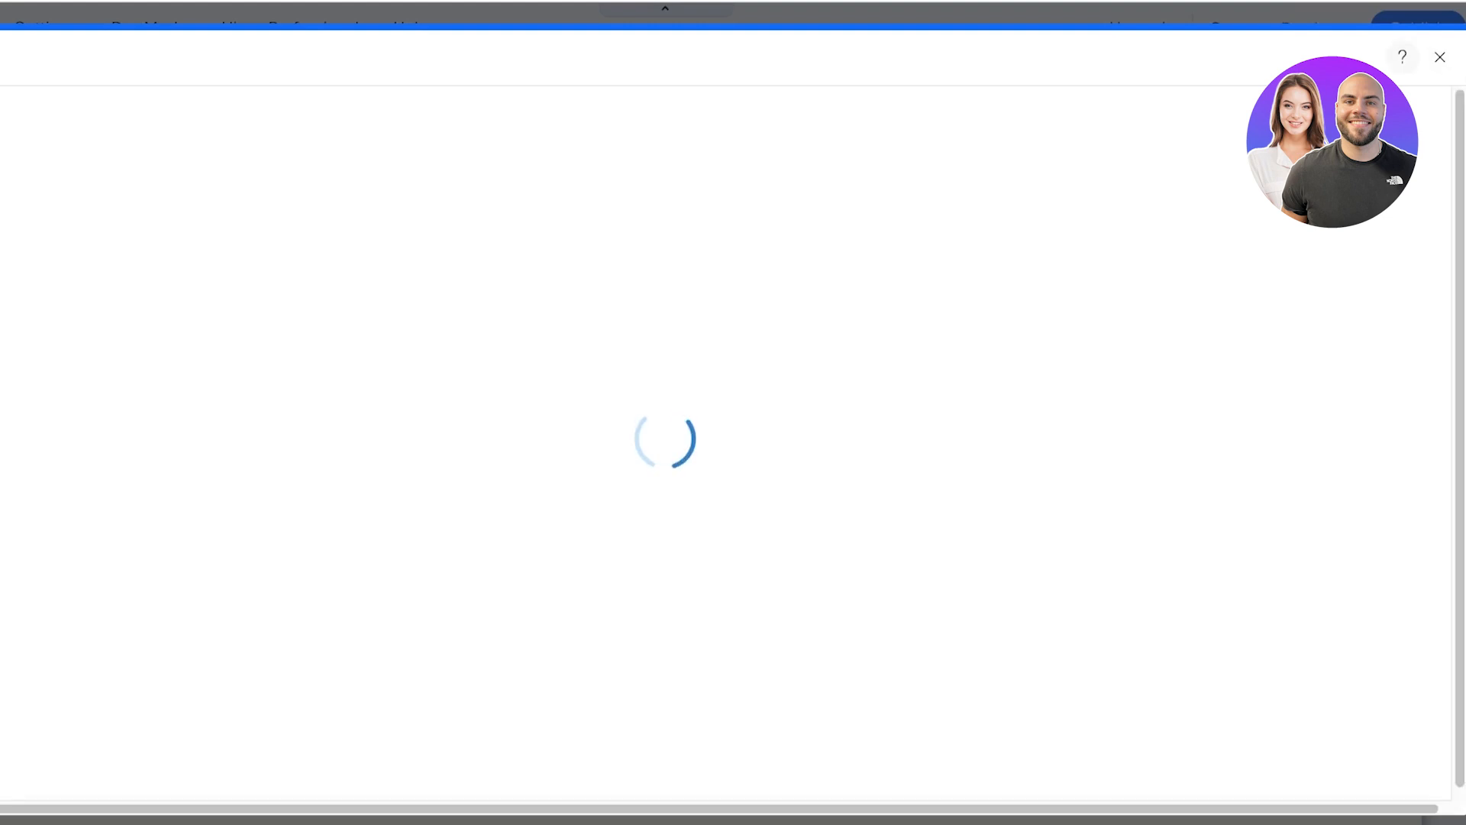
click(1439, 57)
click(486, 177)
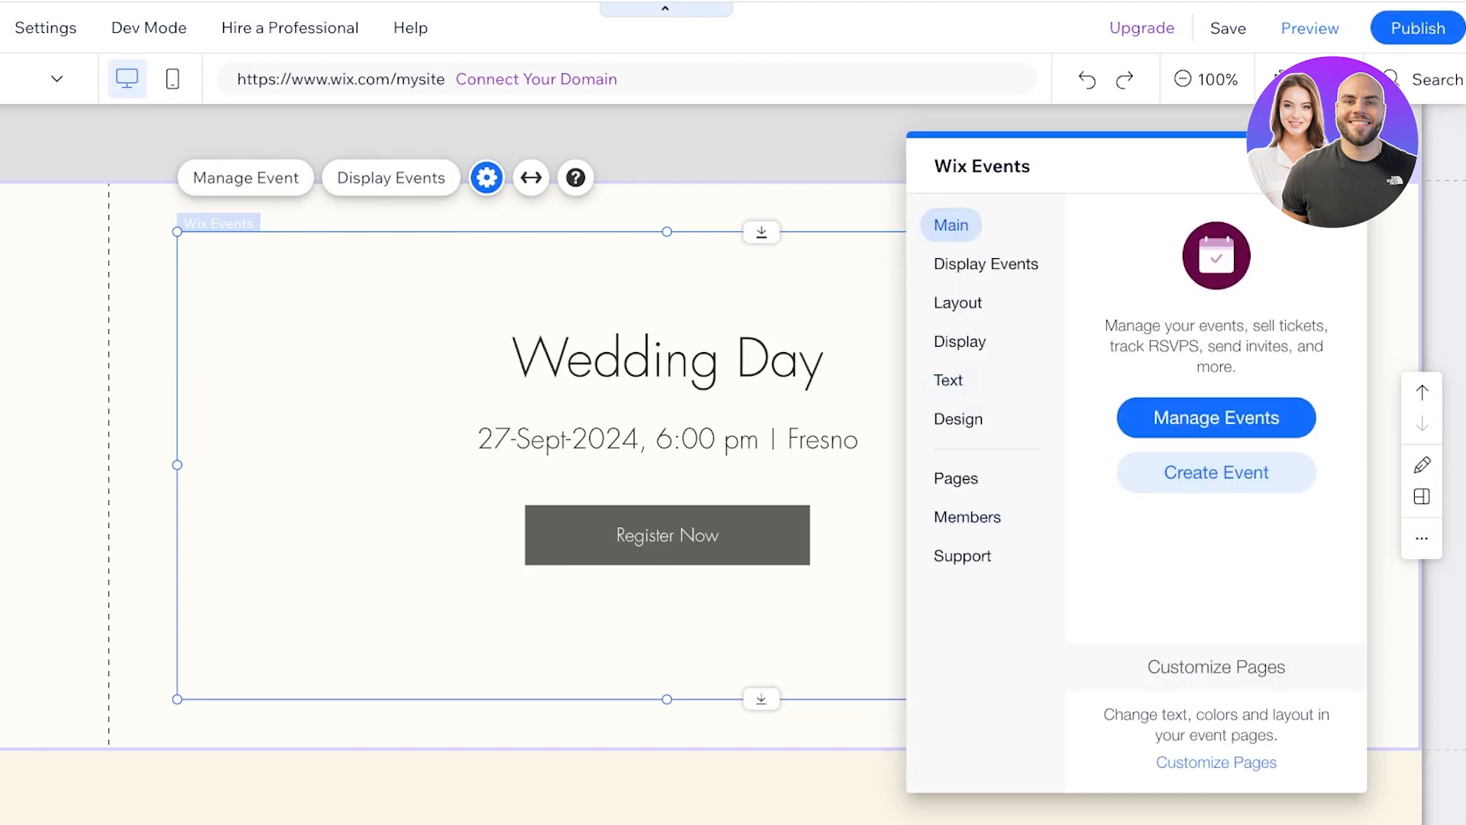
click(948, 380)
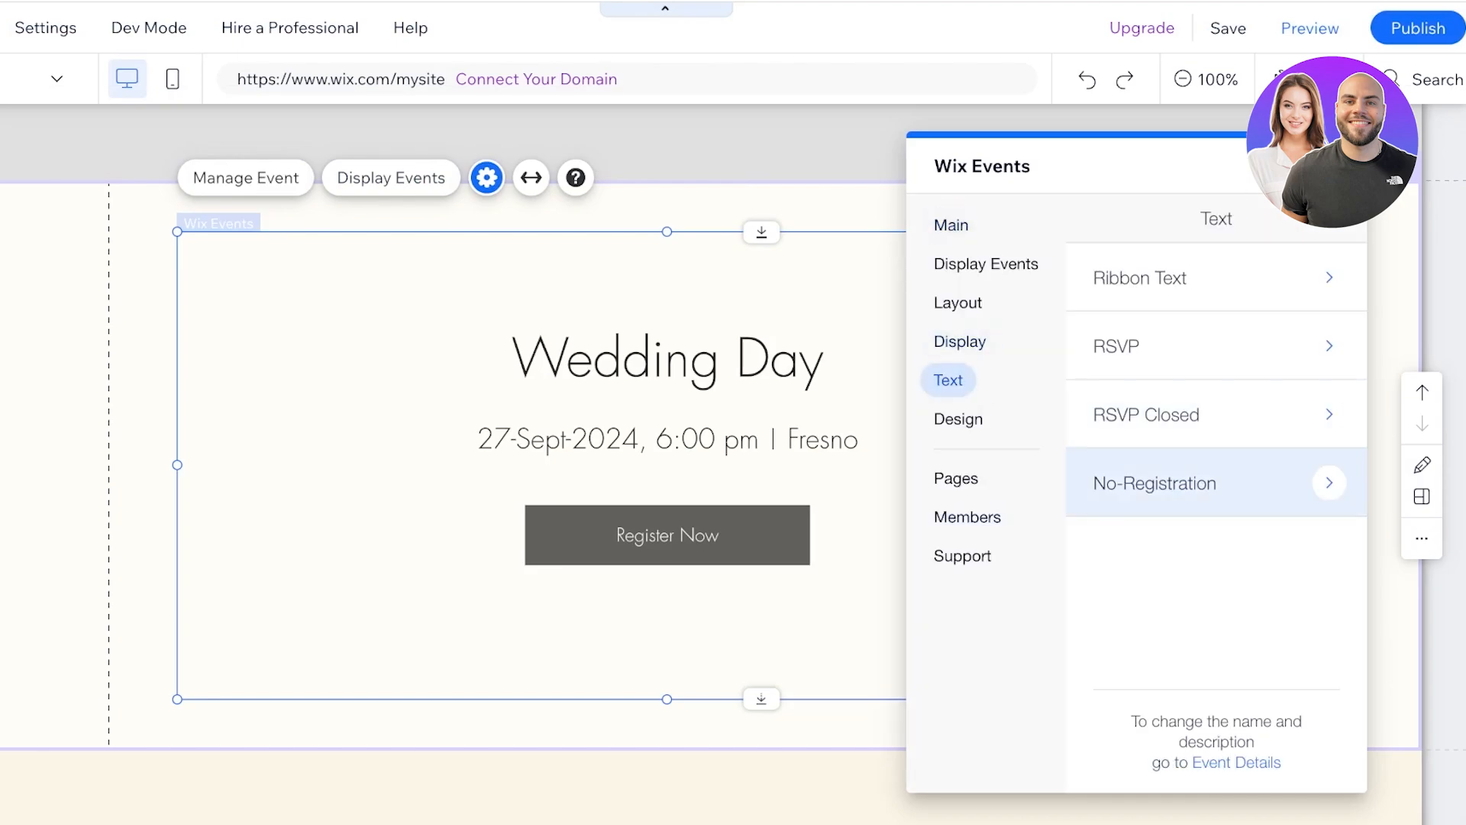
click(1326, 481)
click(1119, 223)
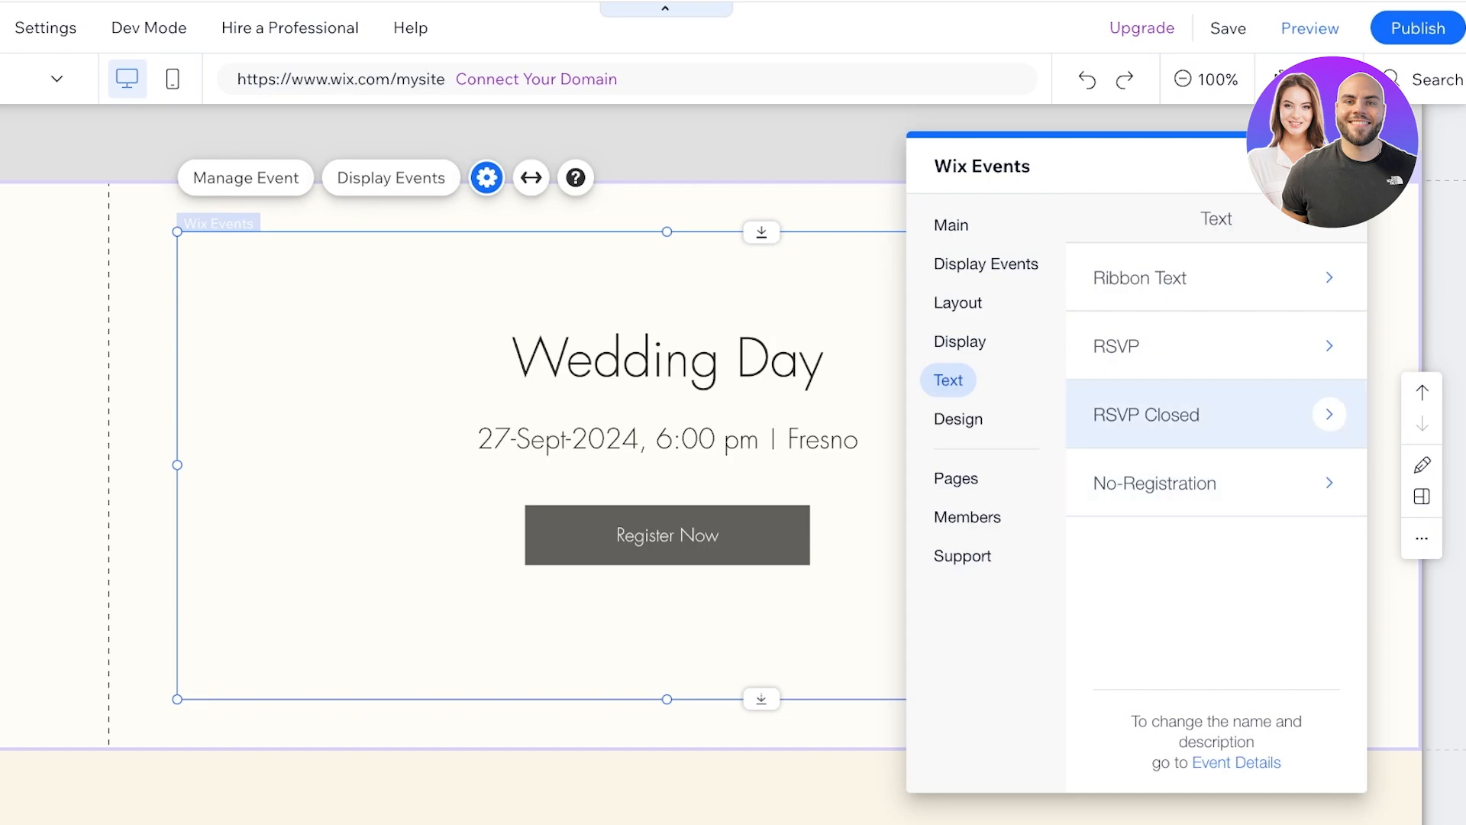
click(1327, 481)
click(1120, 223)
click(1326, 405)
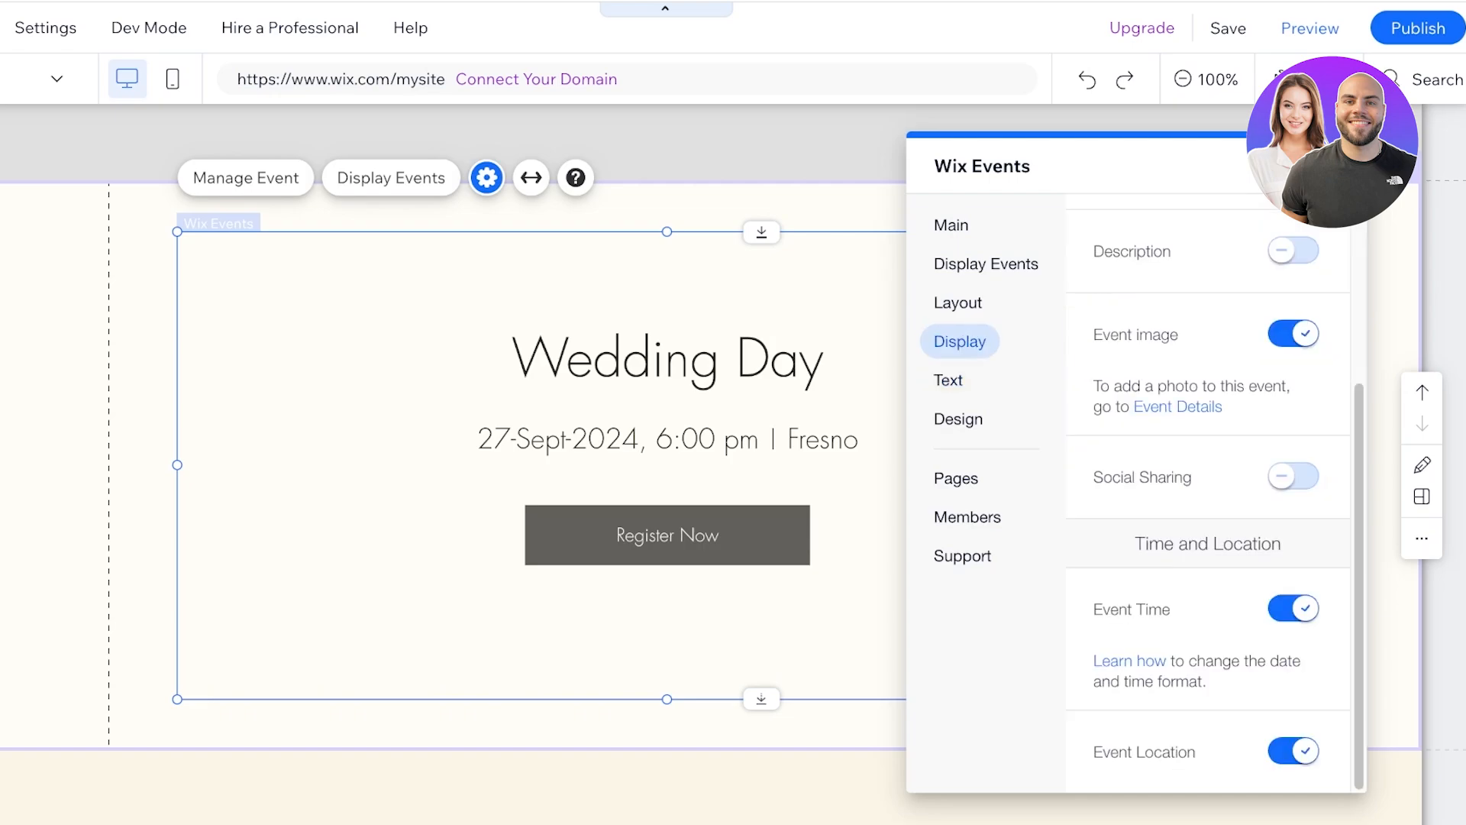
scroll(1208, 496, up, 1)
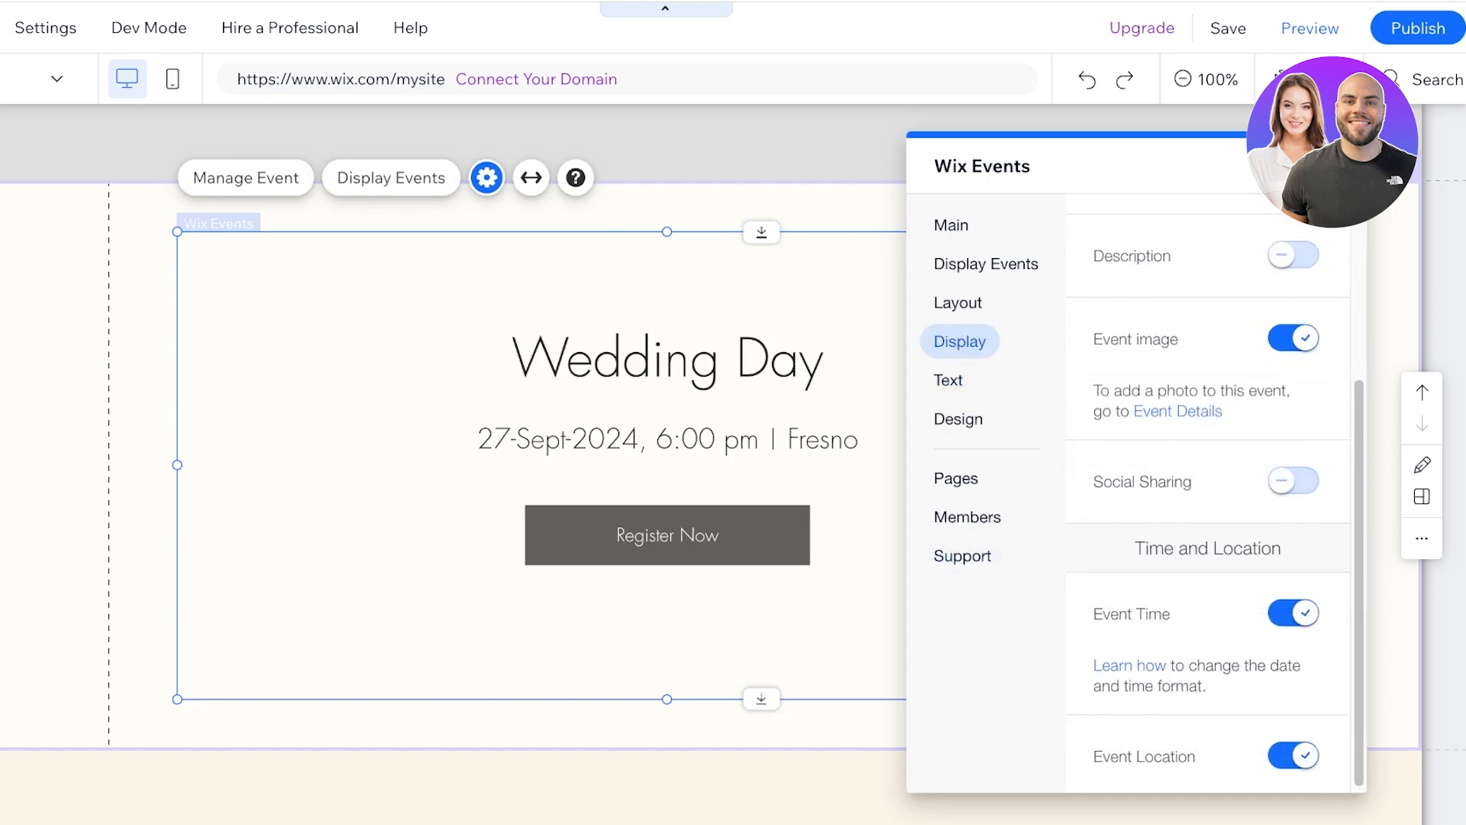
scroll(1209, 497, up, 4)
scroll(1208, 496, down, 2)
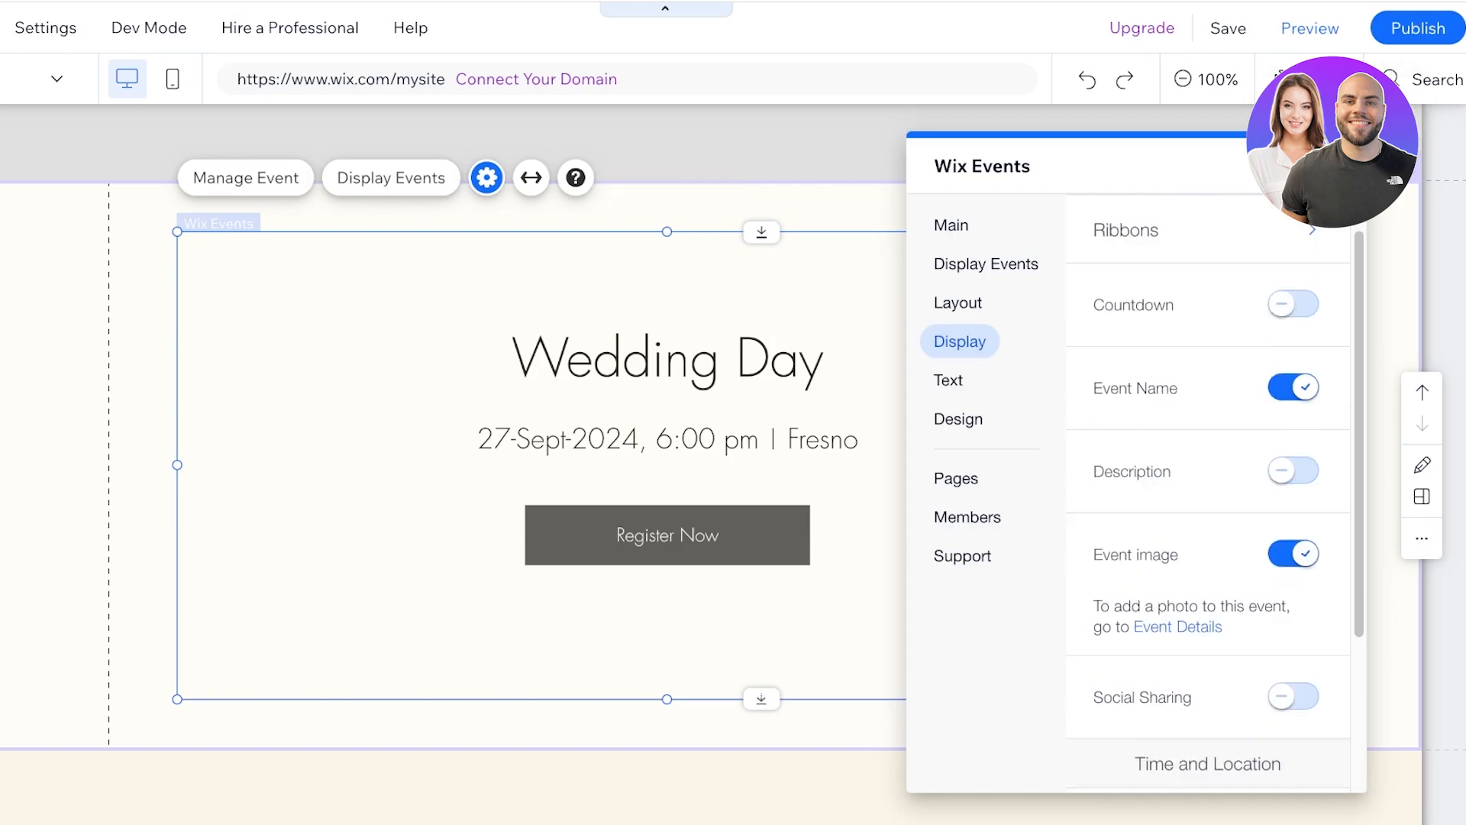
Step: Close the Wedding Day event element's display settings and stretch the element to full width
click(1342, 166)
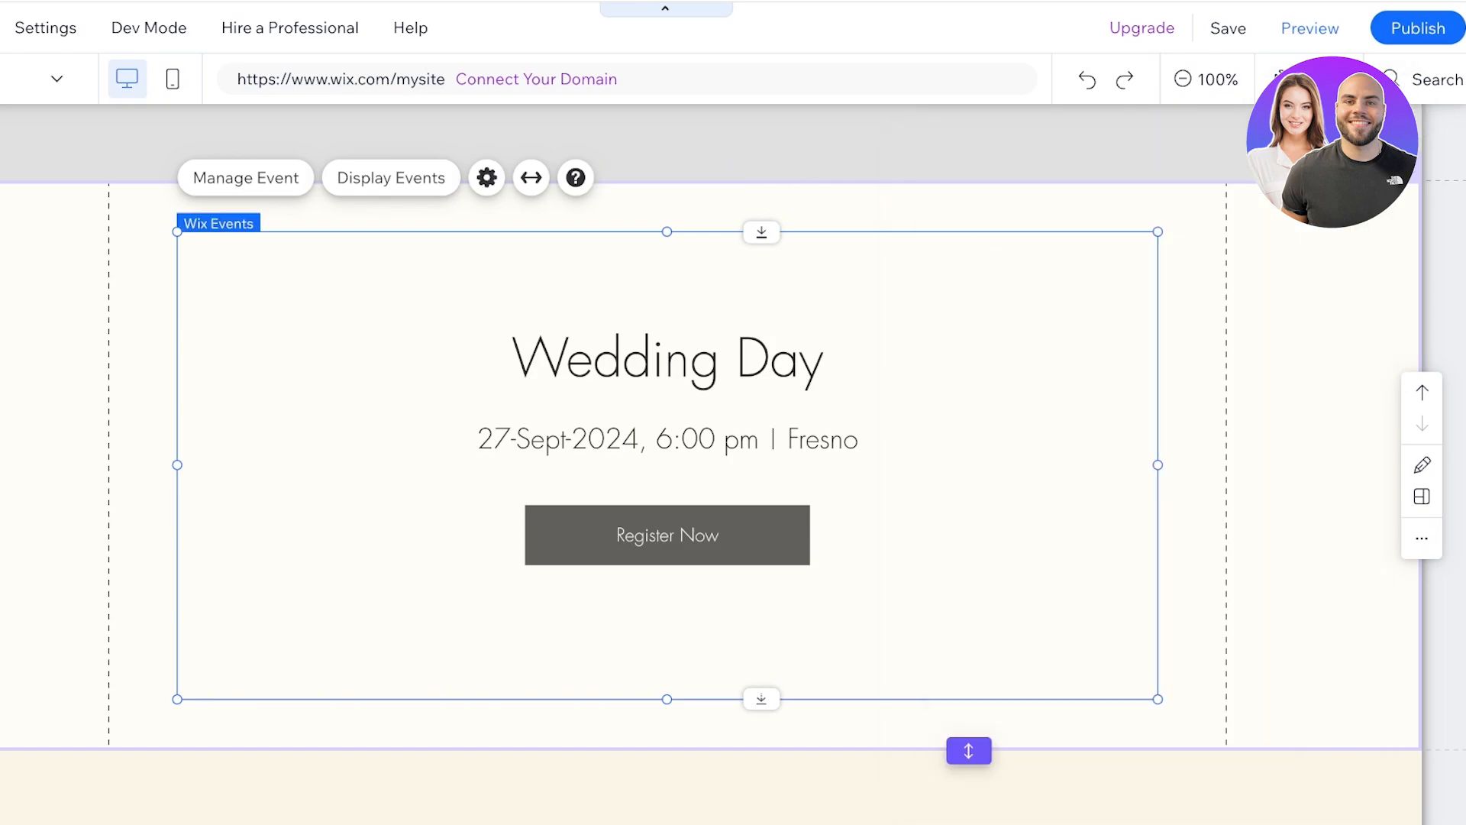
click(531, 177)
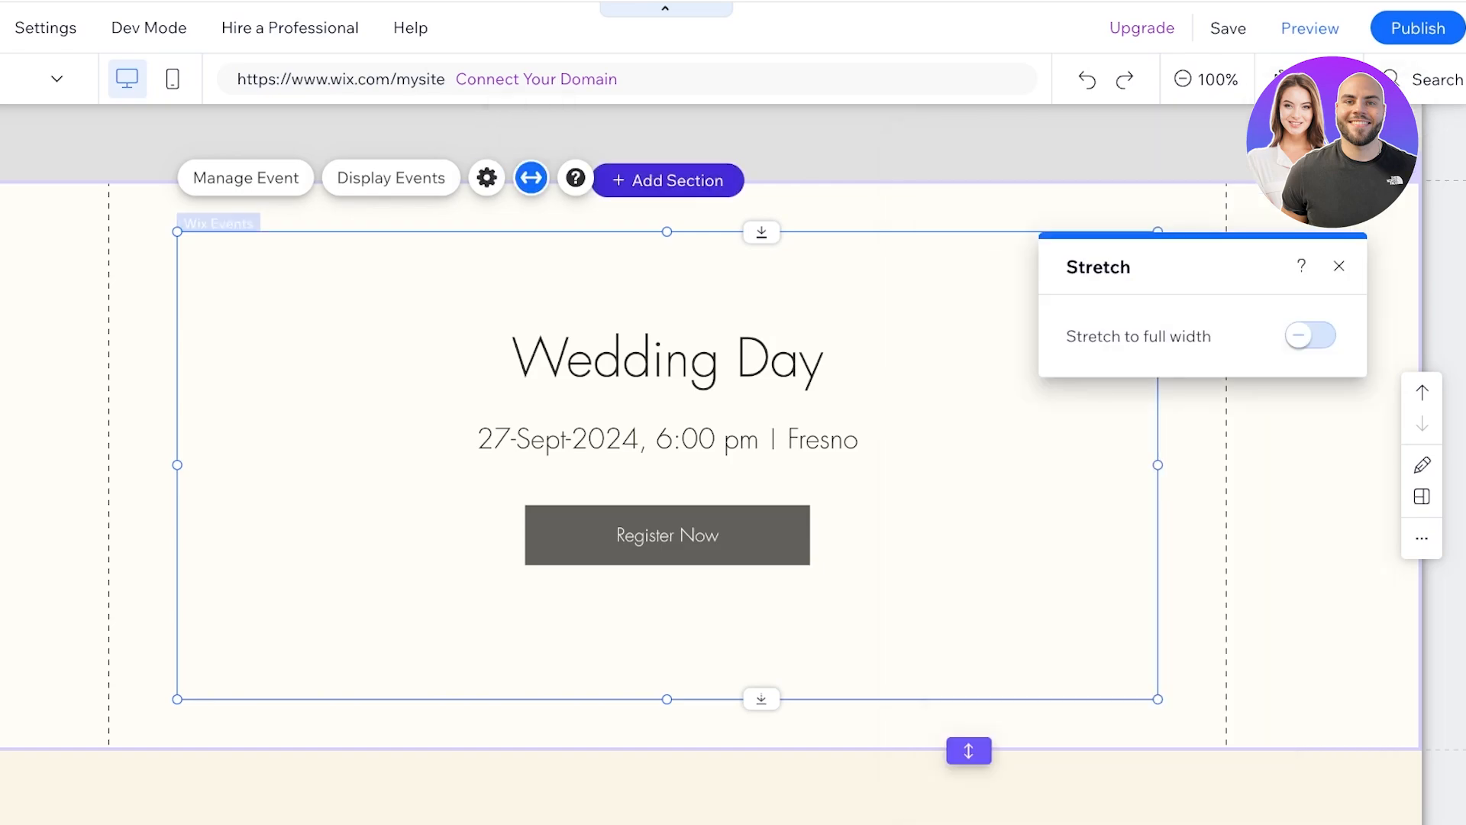
click(1310, 335)
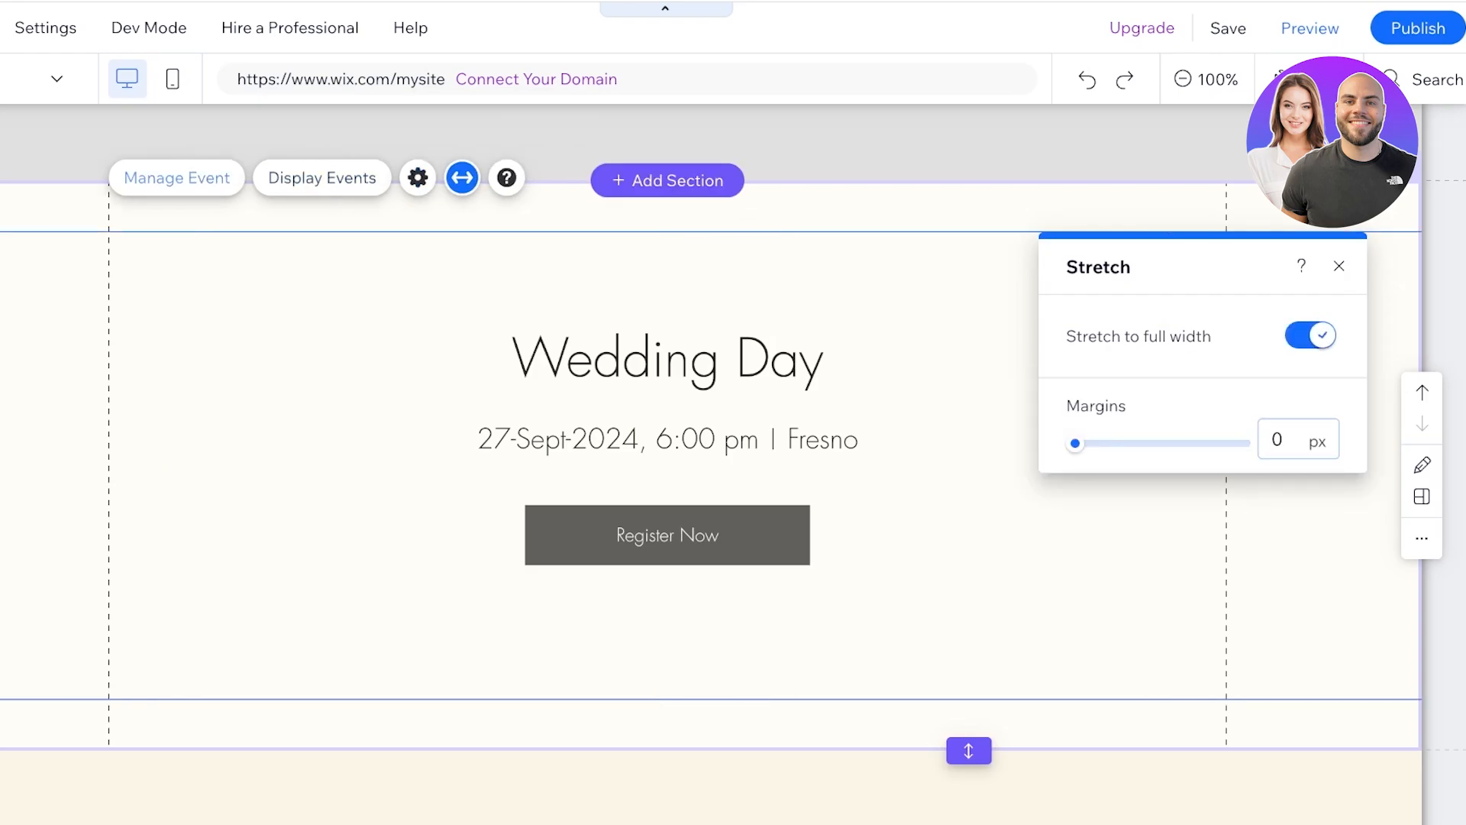
click(177, 177)
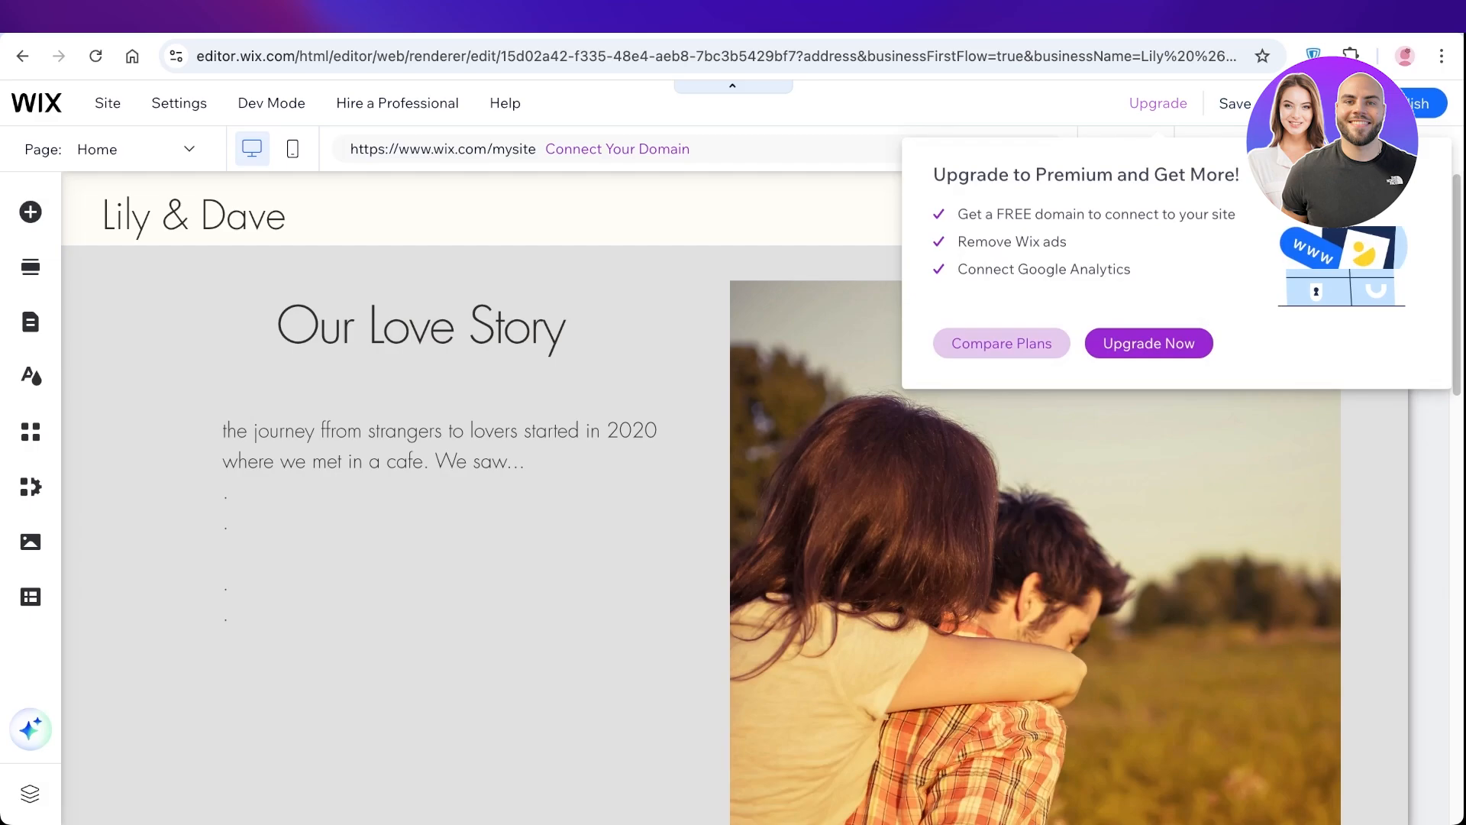
Step: View the Wix Premium plans page, and switch to the account's Sites overview
click(1229, 44)
key(Return)
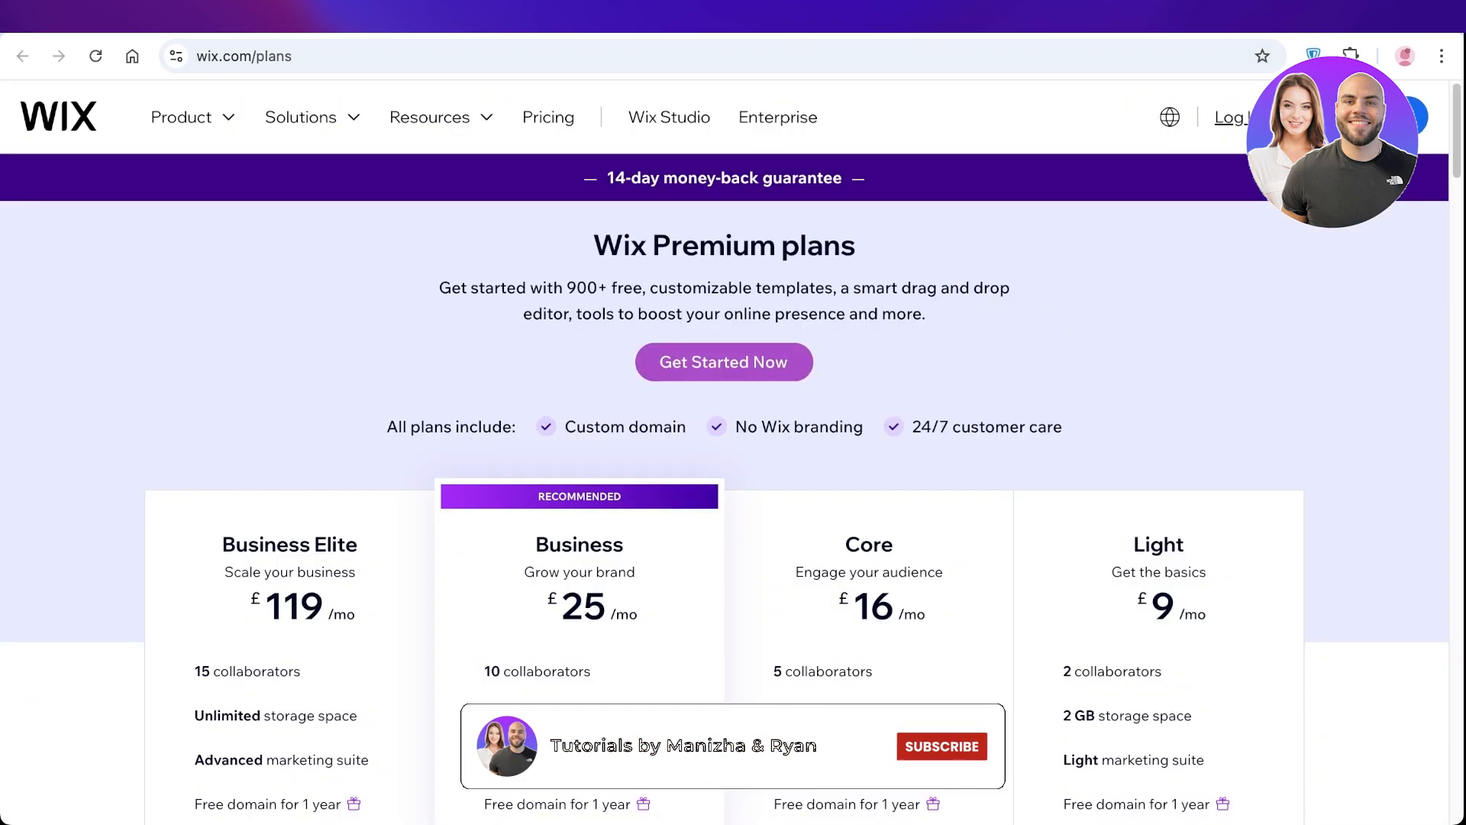
key(ctrl+Tab)
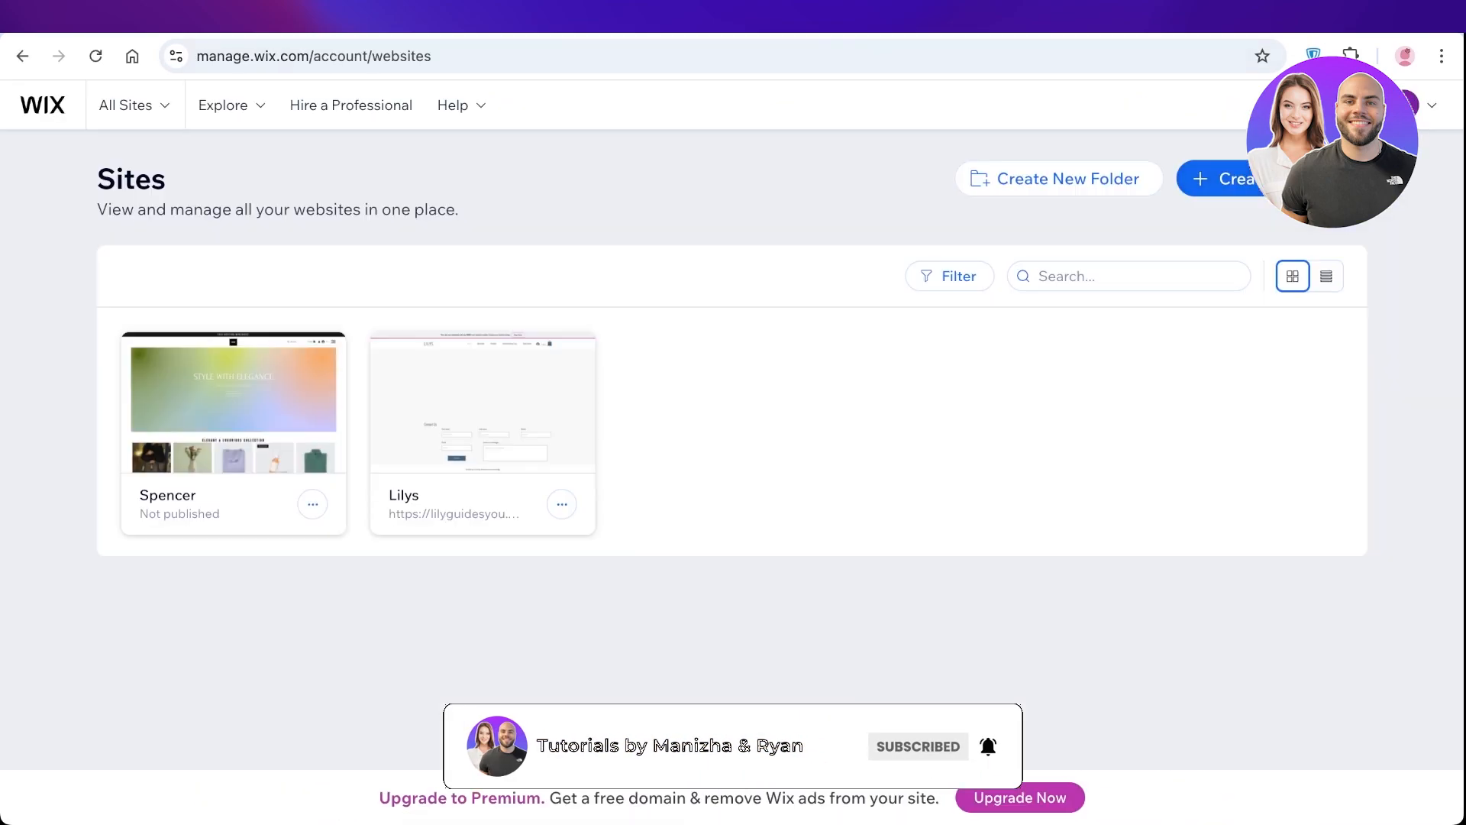